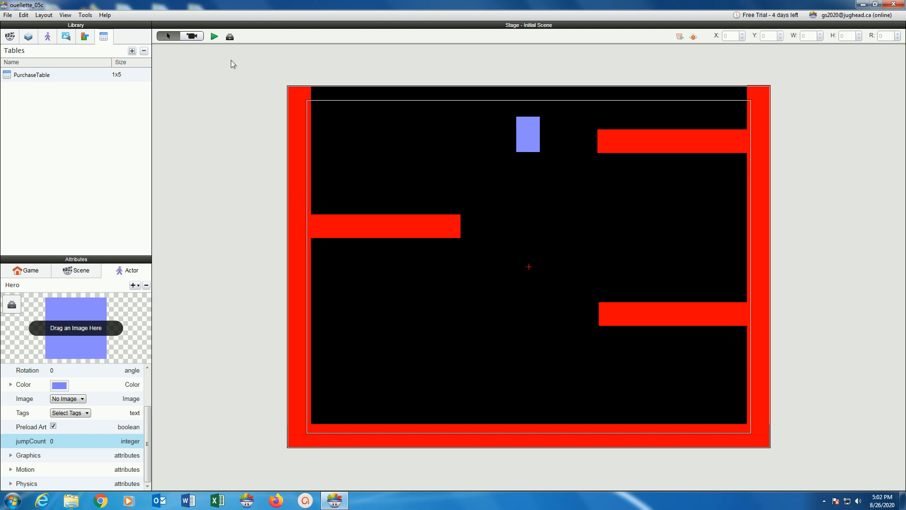
- Preview the scene and test the Hero's movement back and forth along the floor
click(215, 37)
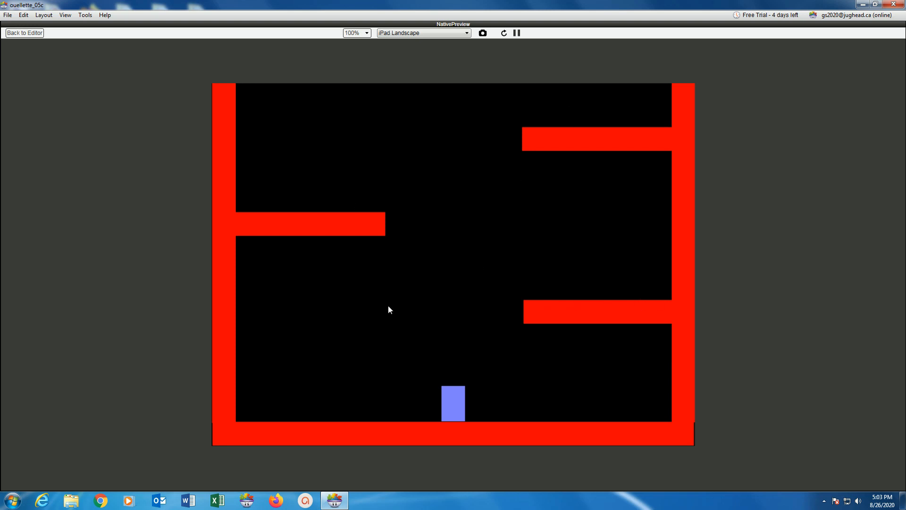
key(Left)
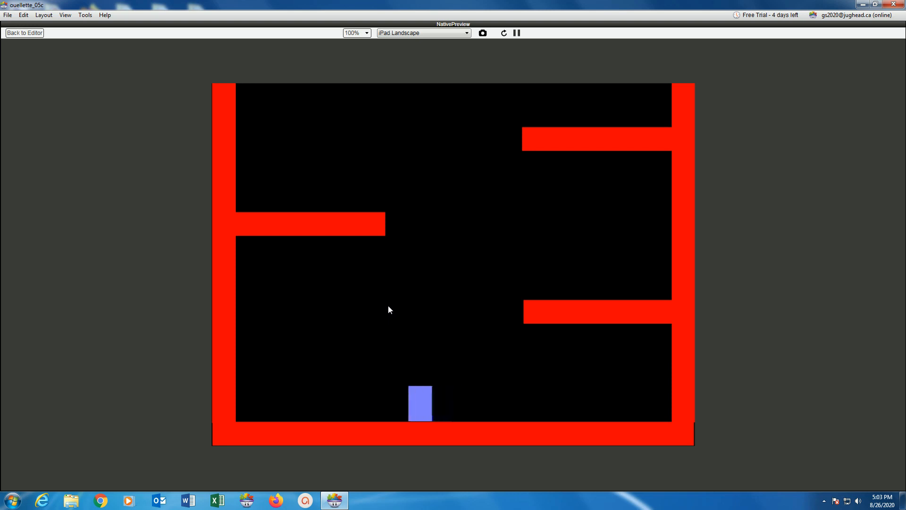
key(Right)
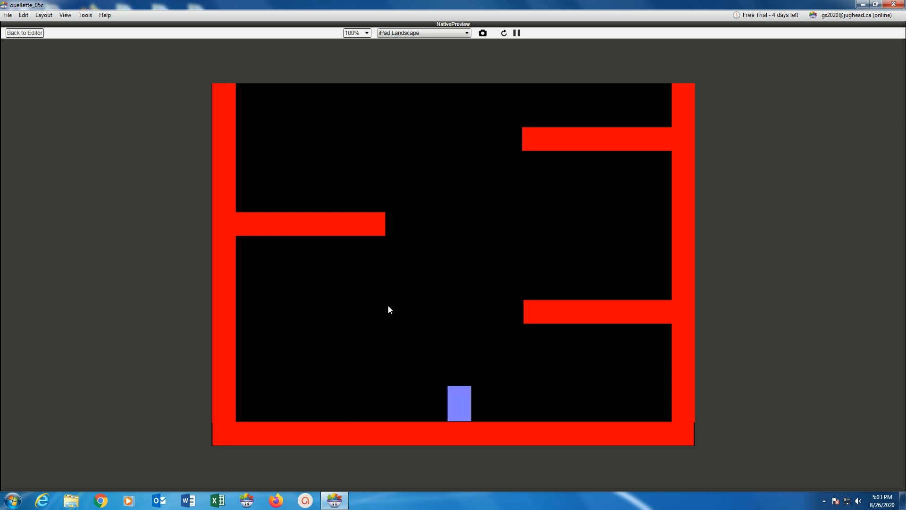
key(Left)
key(Left)
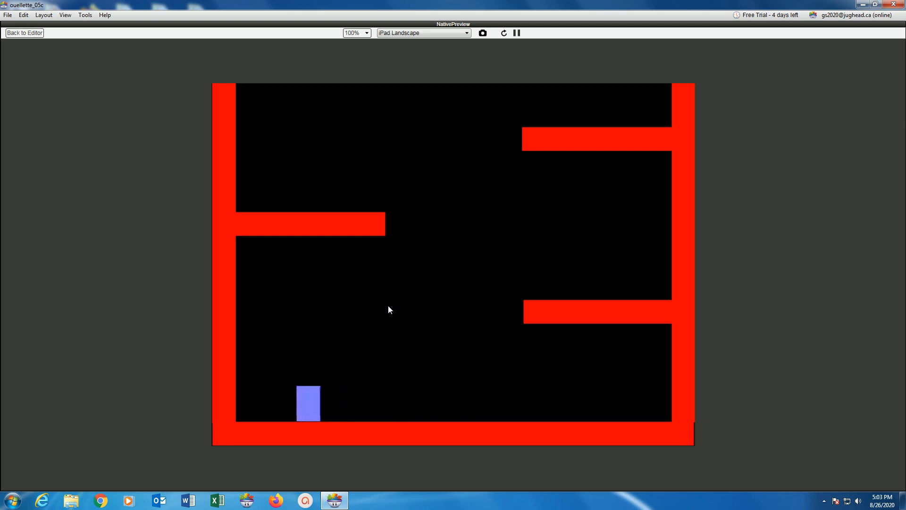
key(Right)
key(Right)
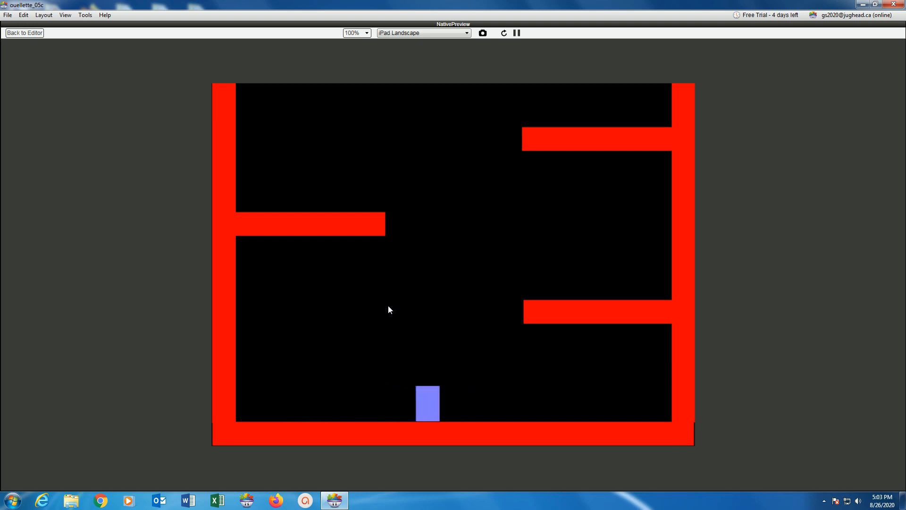
key(Left)
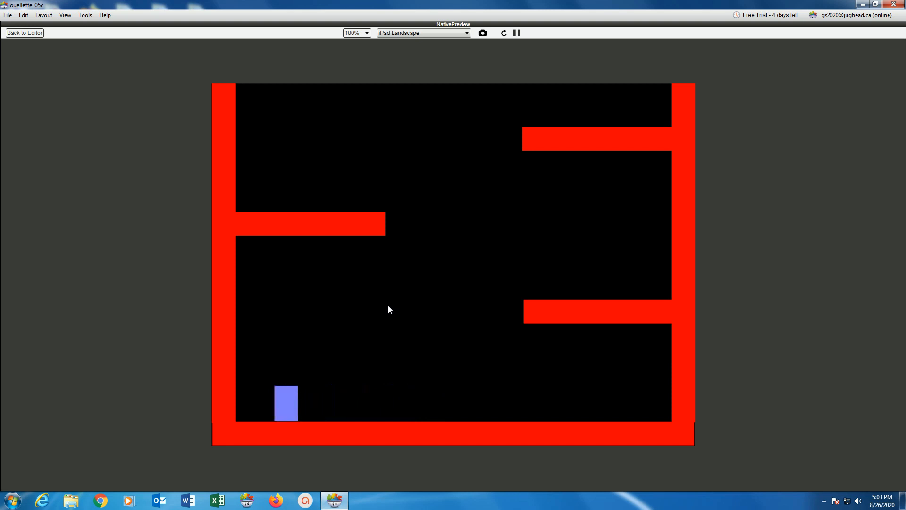
key(Right)
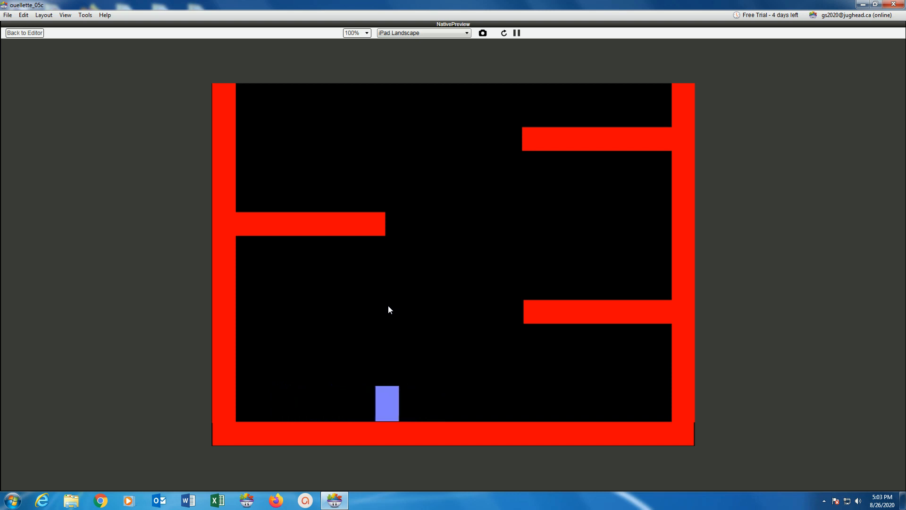
- Test the Hero's jump while moving it in both directions across the floor
key(Up)
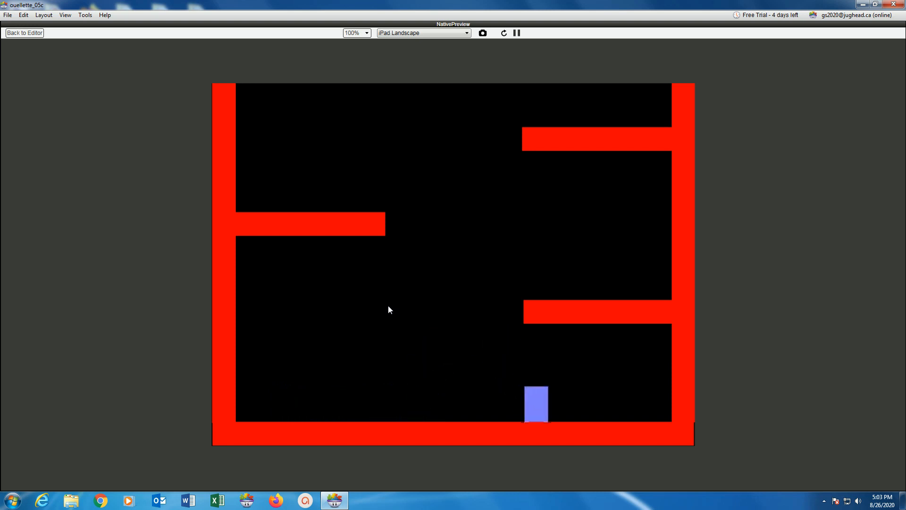
key(Left)
key(Up)
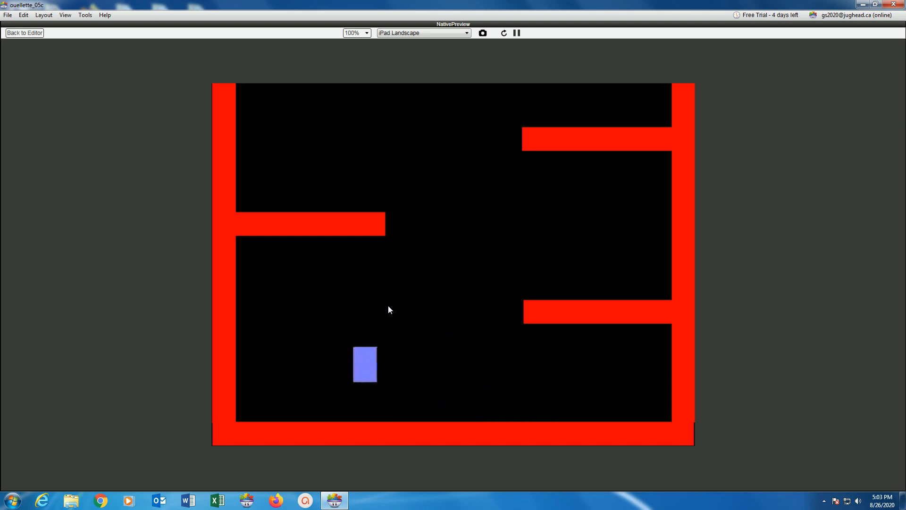
key(Right)
key(Up)
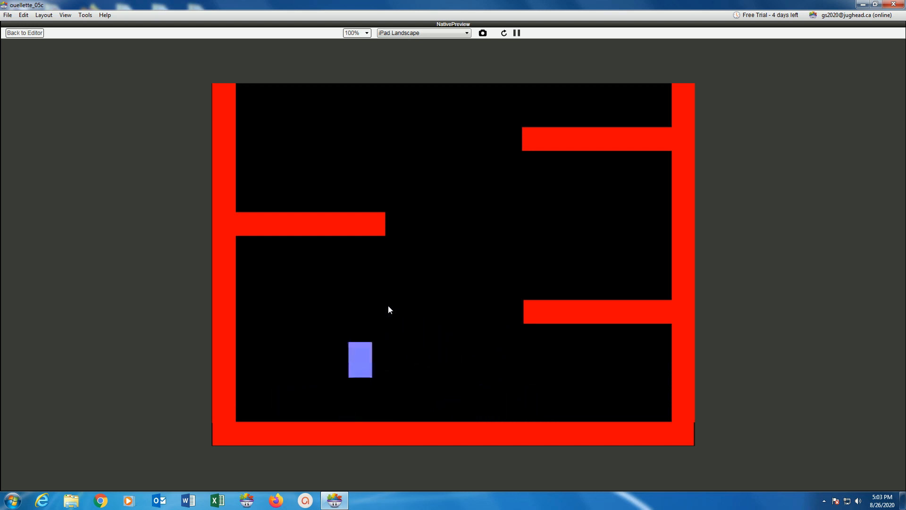
key(Left)
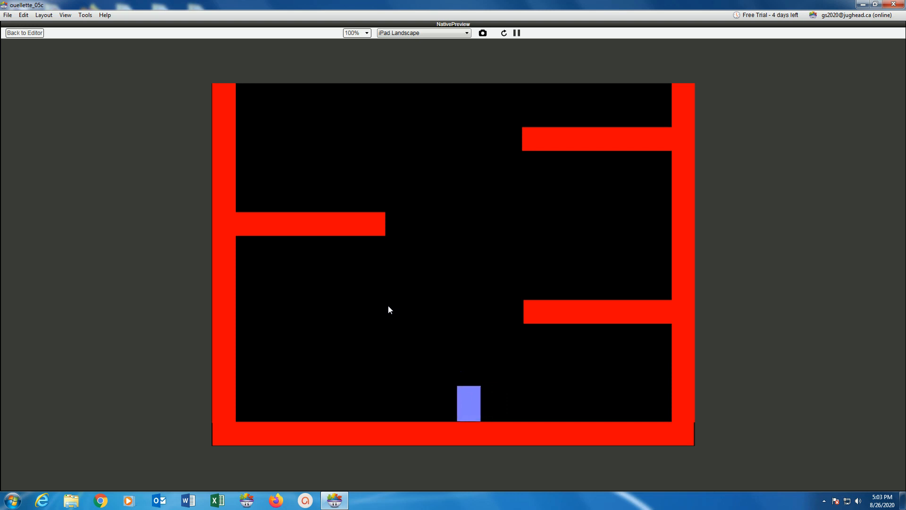
key(Up)
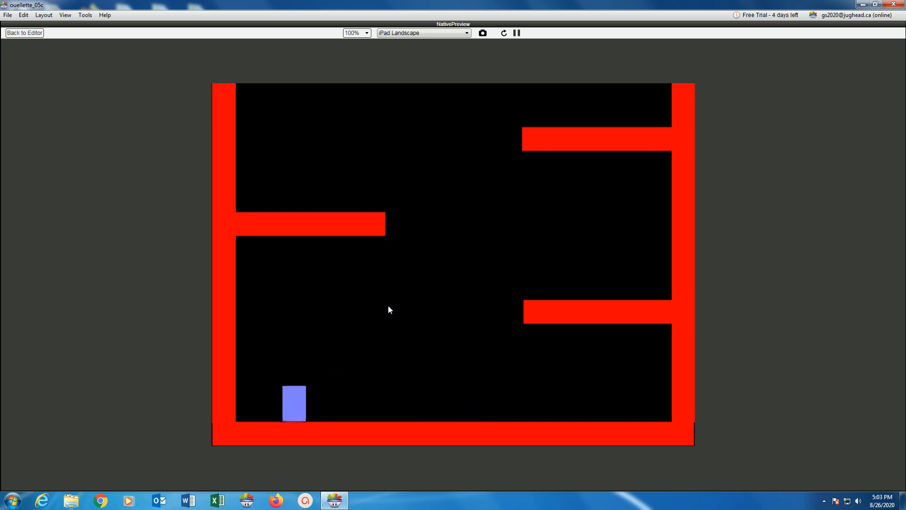
key(Right)
key(Up)
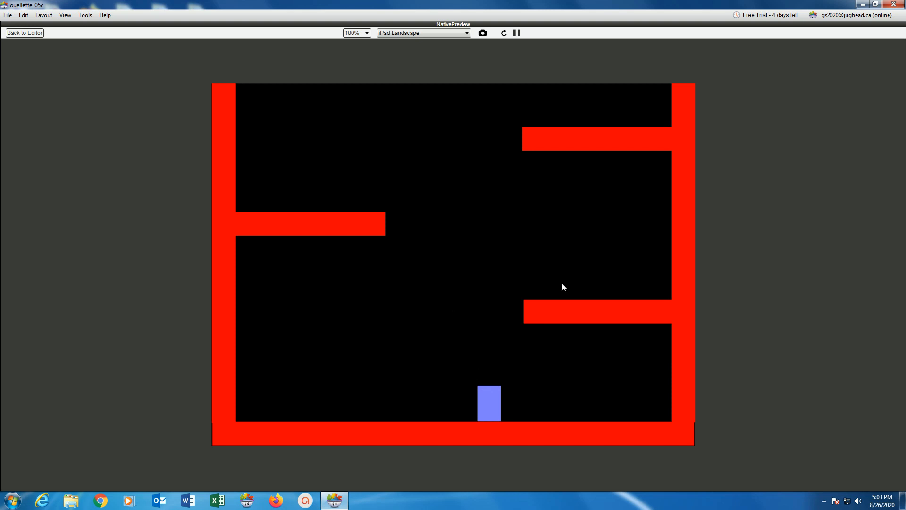
- Test the Hero walking toward the left wall and back, followed by a double jump and another leftward walk
key(Left)
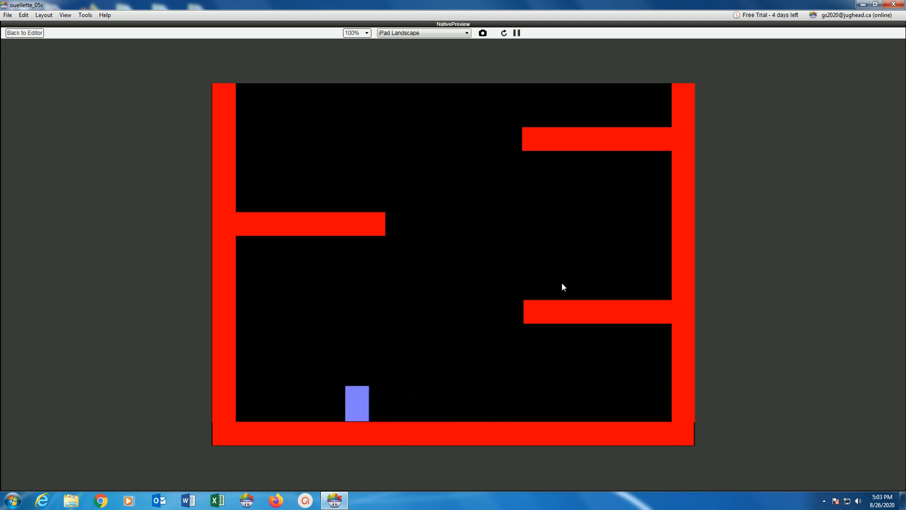
key(Left)
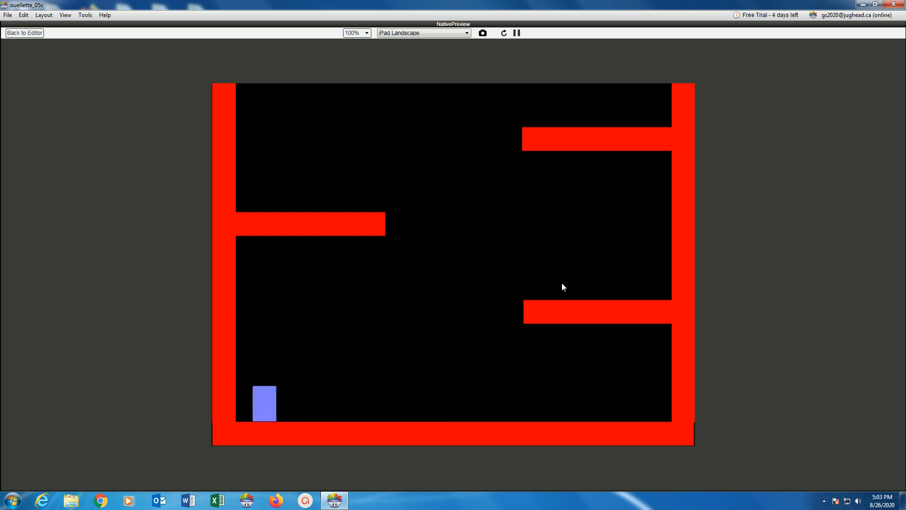
key(Right)
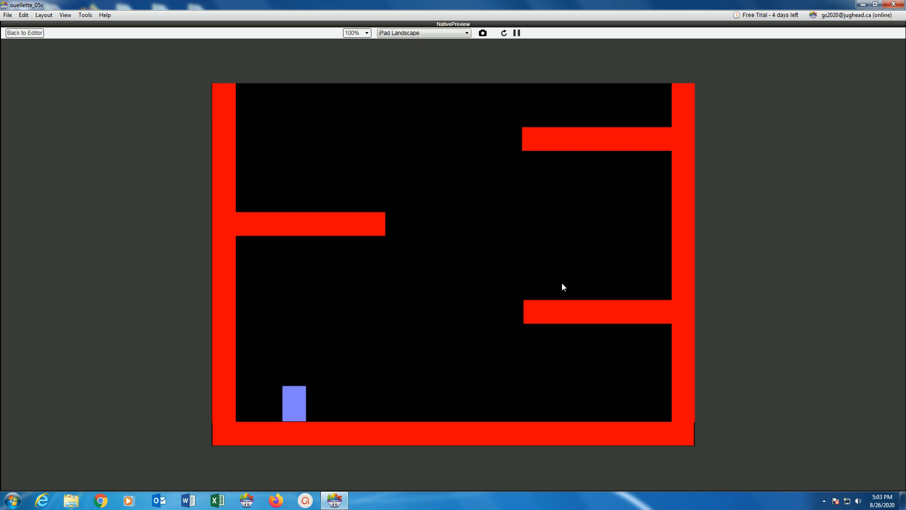
key(Right)
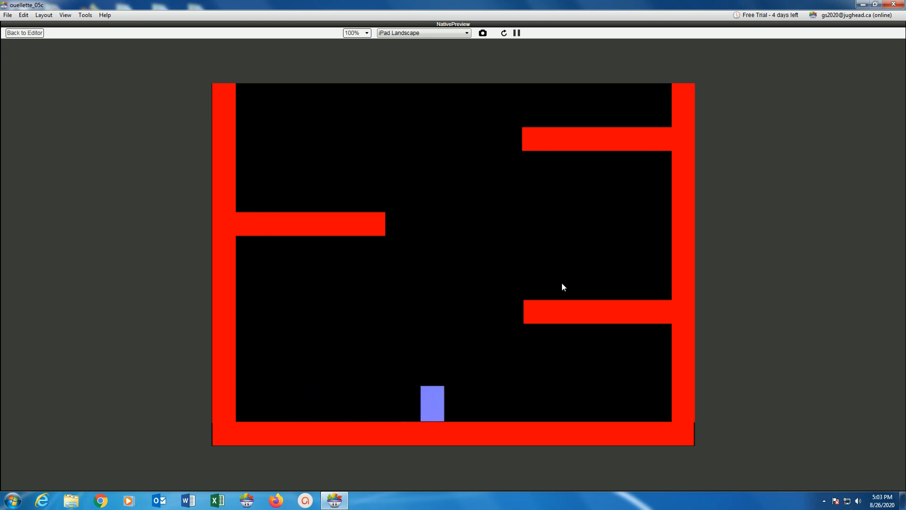
key(Up)
key(Up)
key(Left)
key(Left)
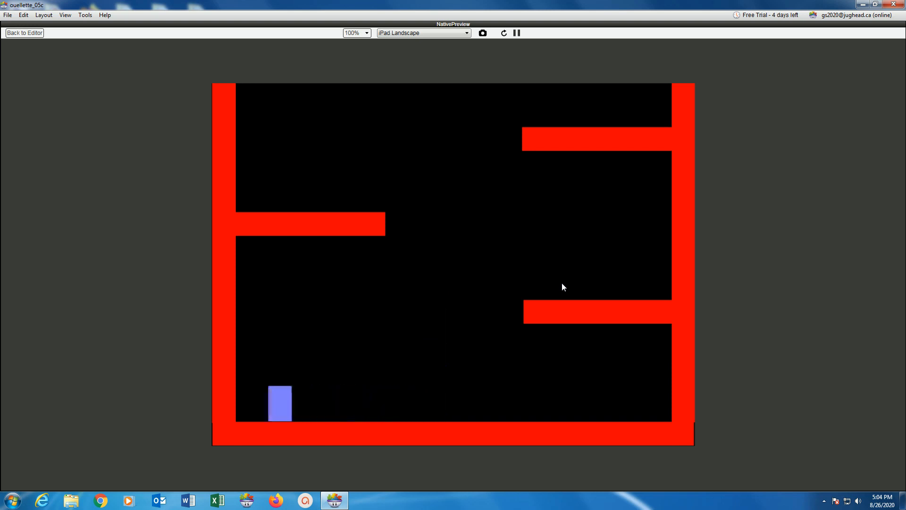
- Test jumping the Hero from the floor onto the lower right platform
key(Right)
key(Up)
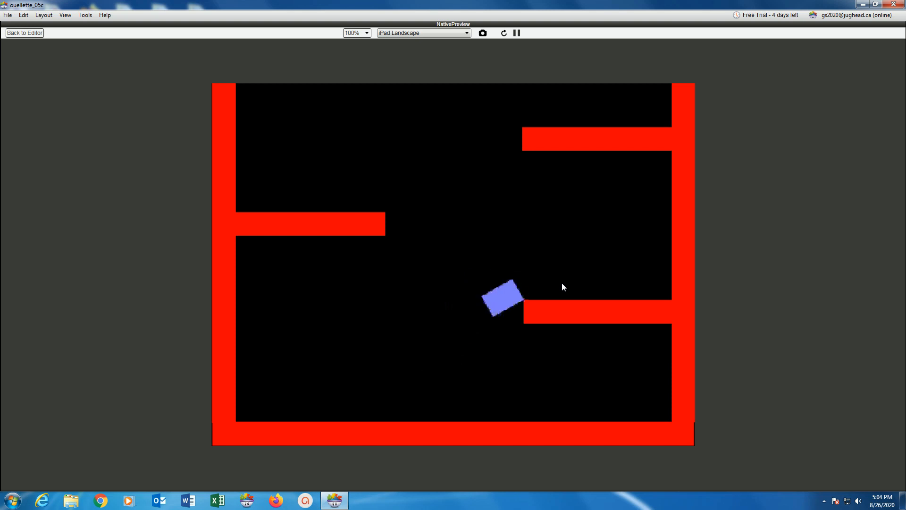
key(Left)
key(Up)
key(Right)
key(Up)
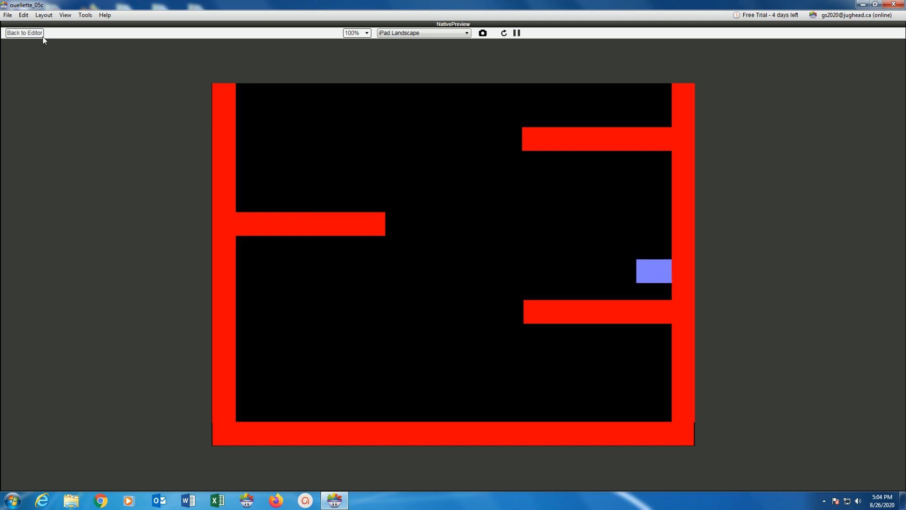
- Return to the editor and enable Fixed Rotation in the Hero's physics attributes
click(24, 33)
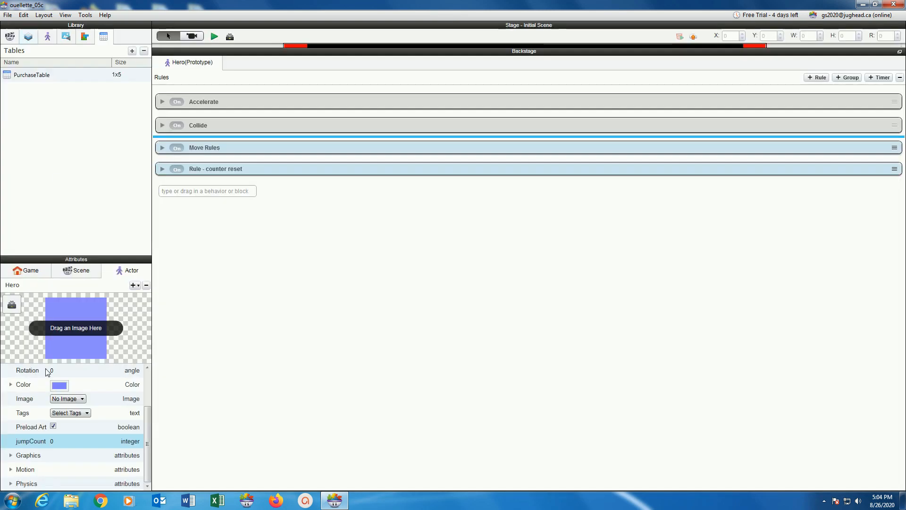
click(11, 483)
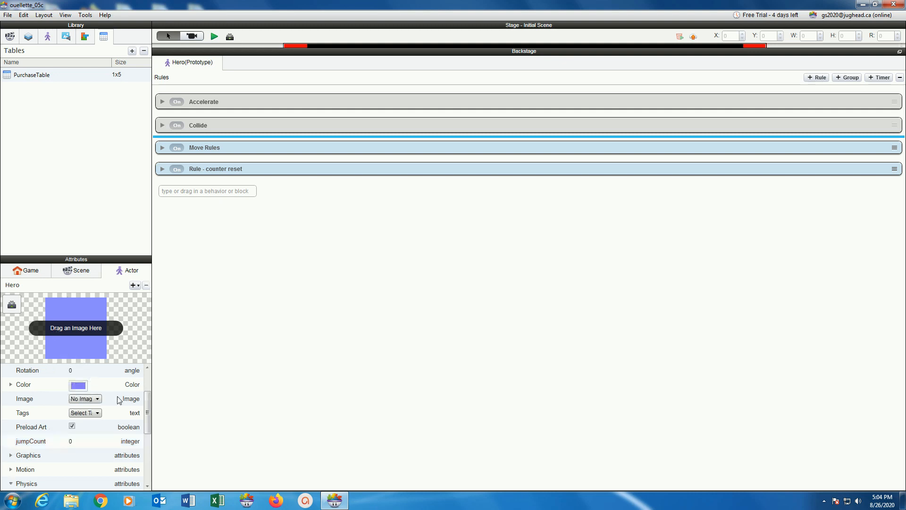
drag(150, 408, 149, 456)
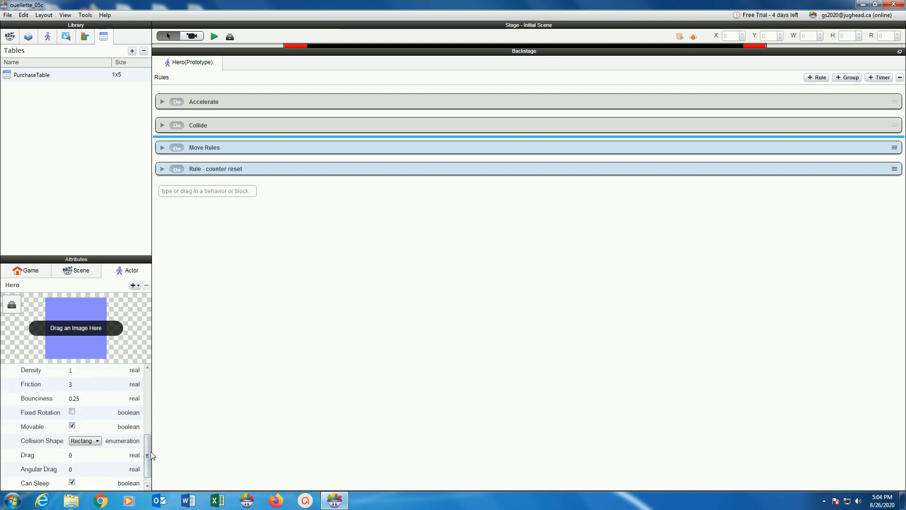
click(72, 412)
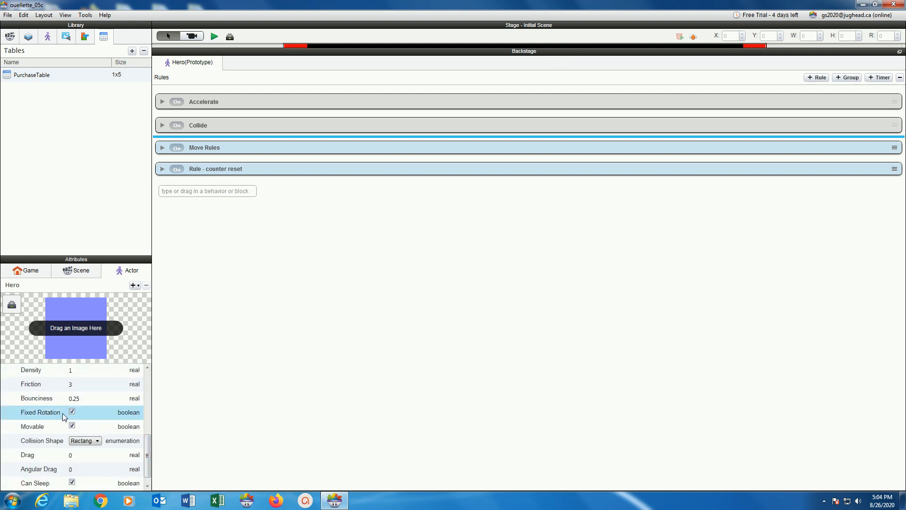
- Preview the scene again and test jumping the Hero onto the lower right platform and walking along it
click(213, 37)
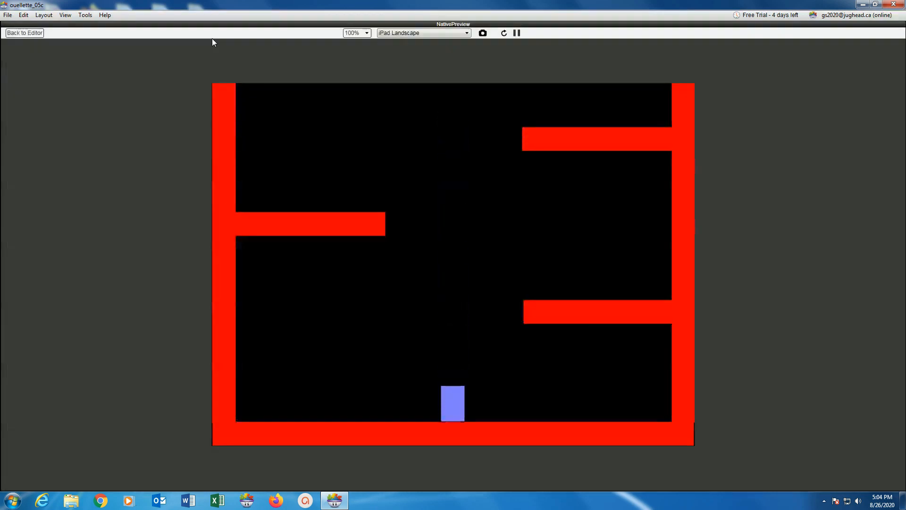
key(Left)
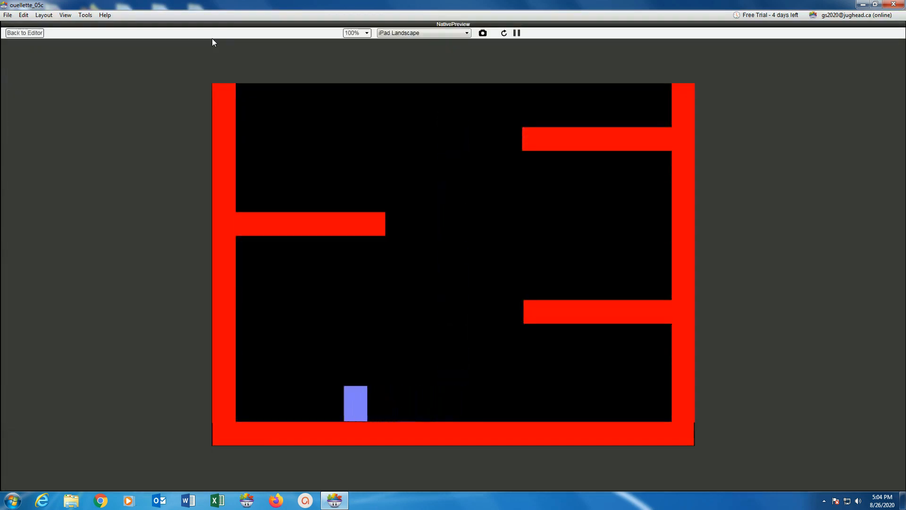
key(Right)
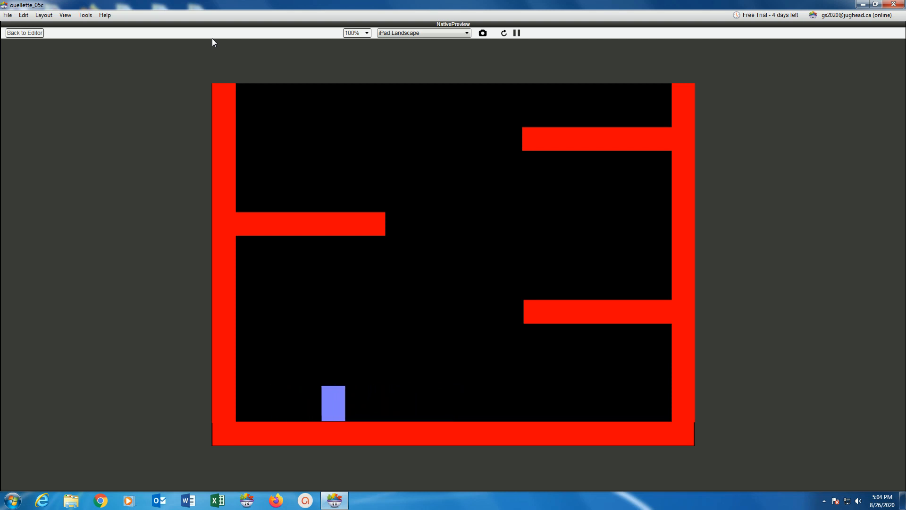
key(Up)
key(Right)
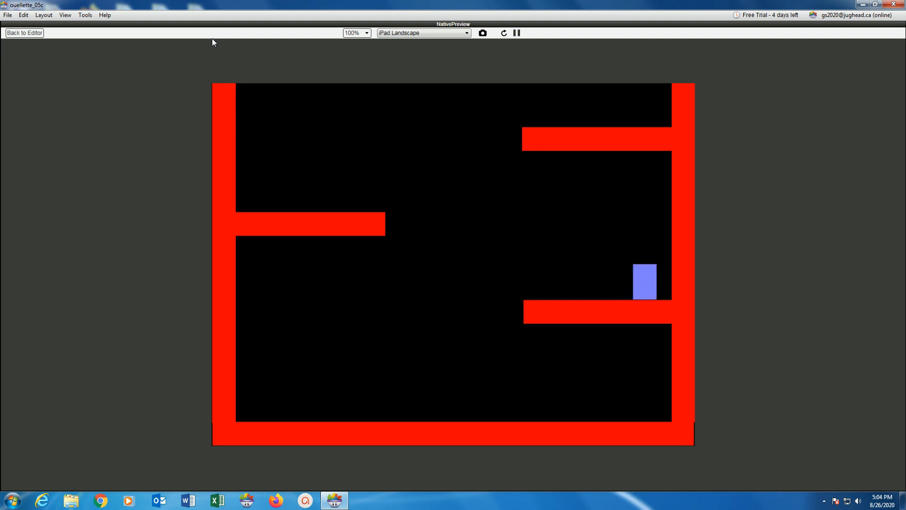
key(Left)
key(Right)
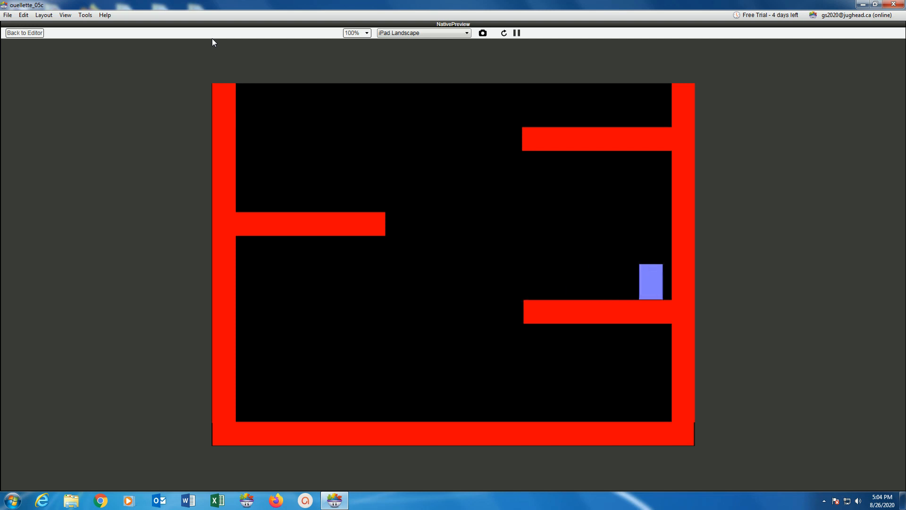
key(Left)
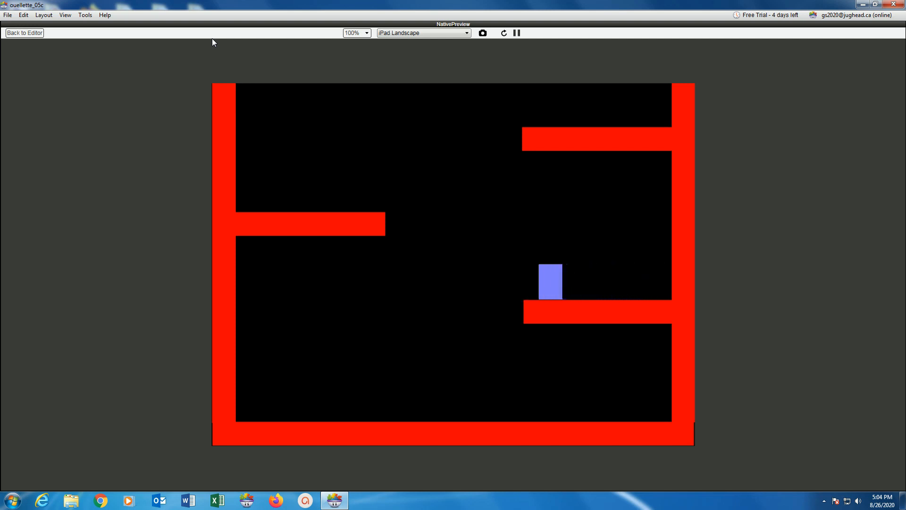
- Test jumping the Hero from the lower right platform to the left platform, moving it there, and jumping again
key(Up)
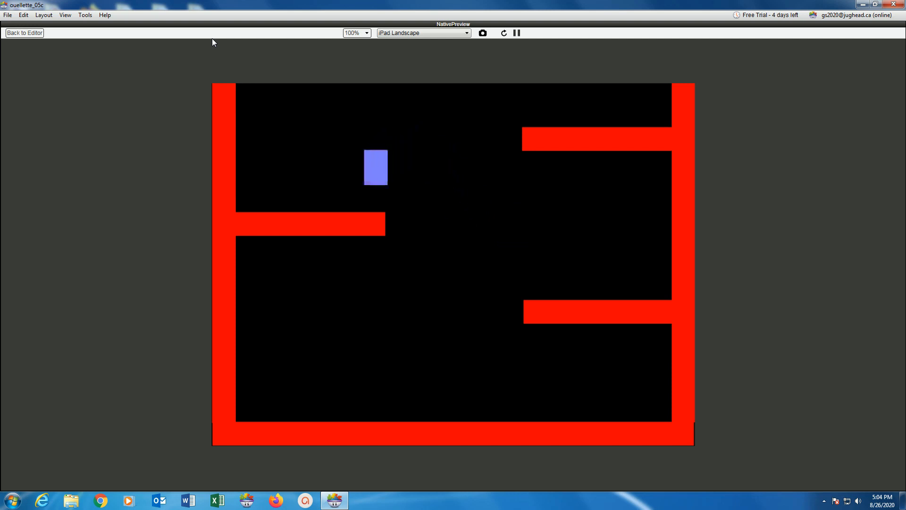
key(Left)
key(Right)
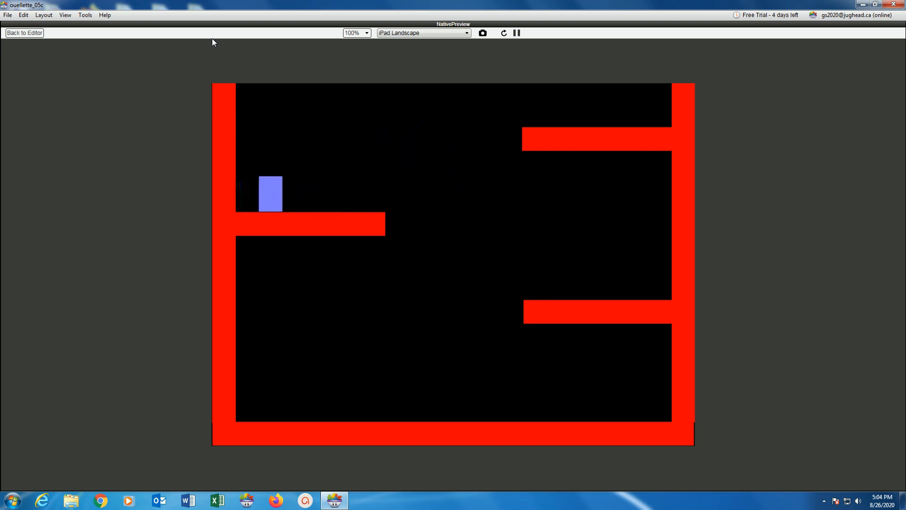
key(Up)
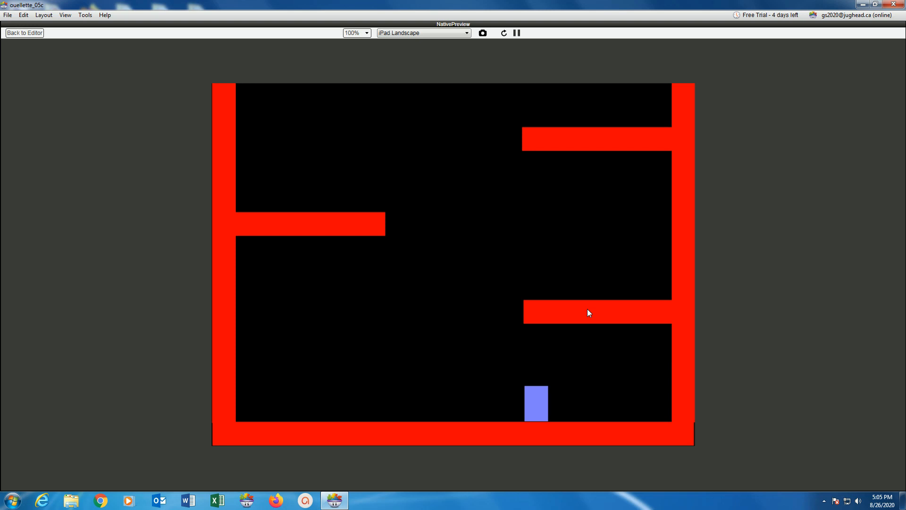
- Test walking the Hero along the floor toward the left wall and reversing its direction
key(Left)
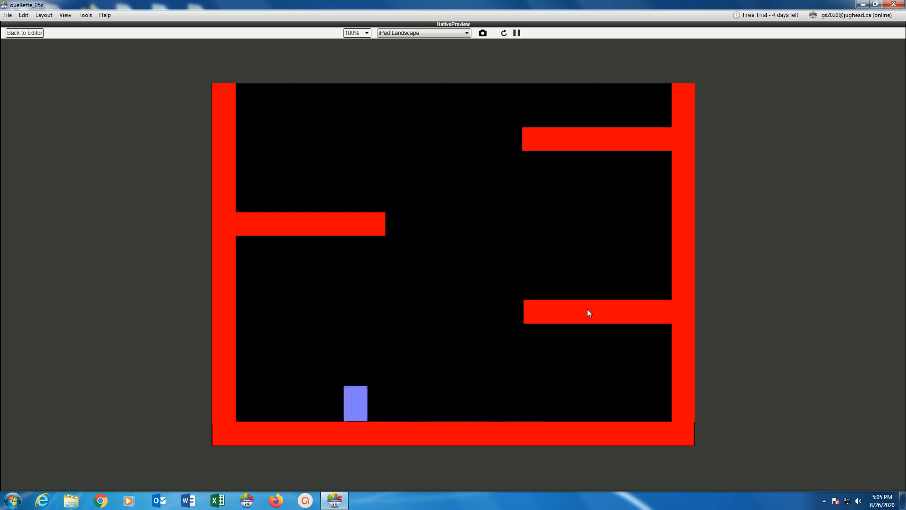
key(Left)
key(Right)
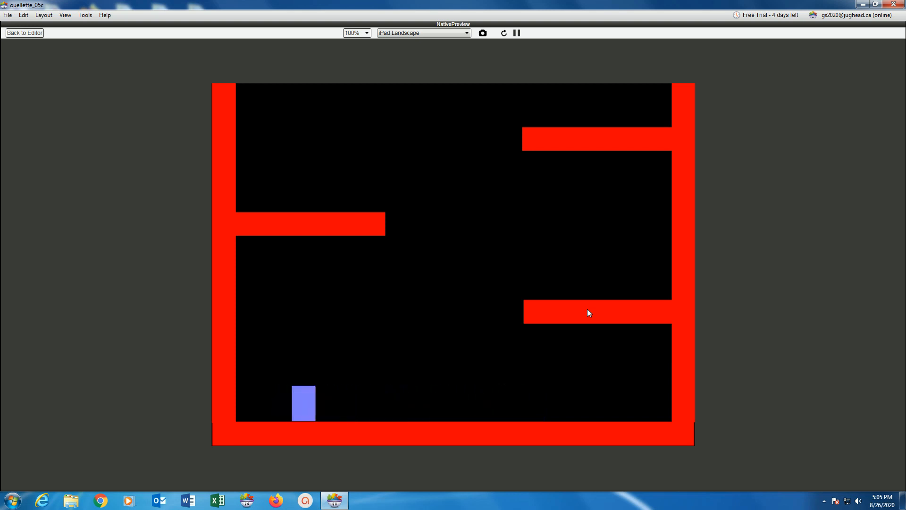
- Test jumping the Hero from the floor toward the lower right platform, returning along the floor for another jump onto it
key(Up)
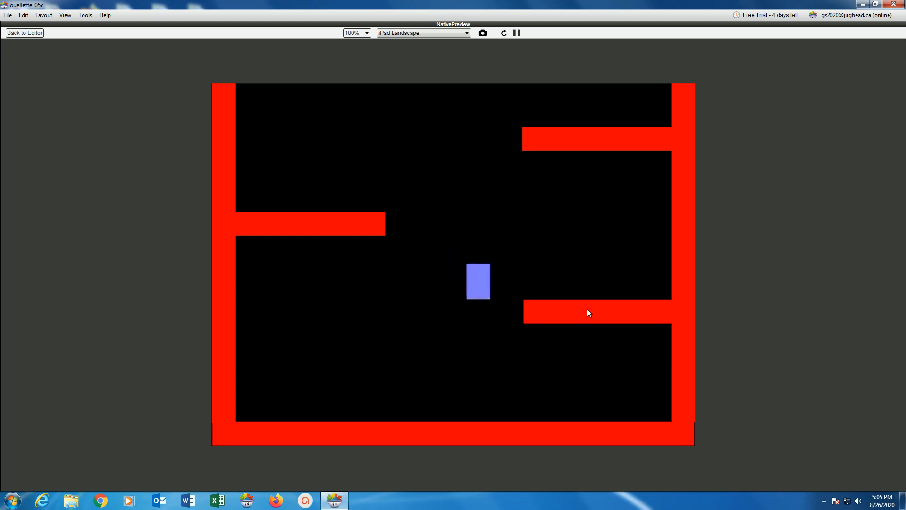
key(Left)
key(Left)
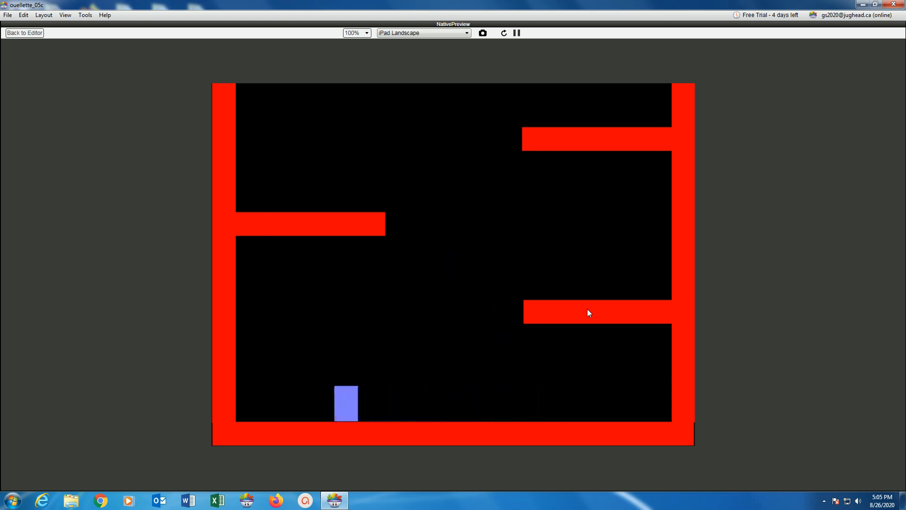
key(Right)
key(Up)
key(Right)
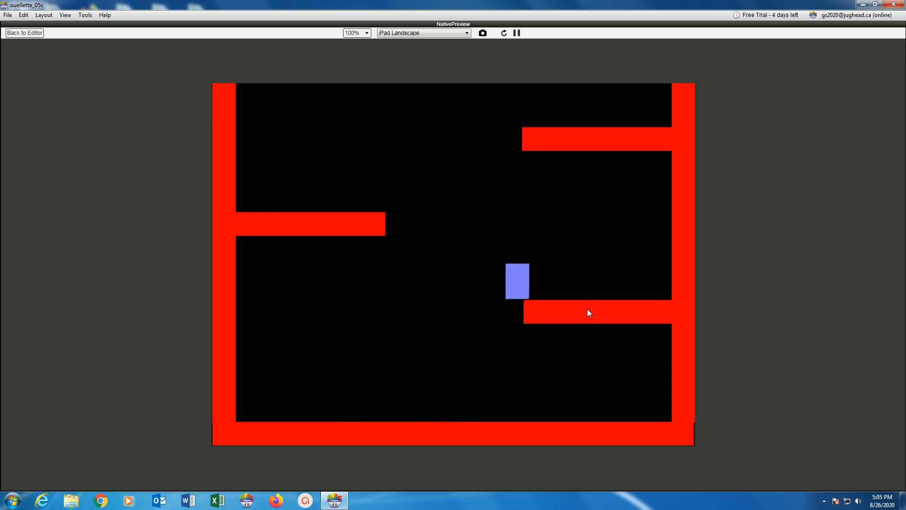
key(Left)
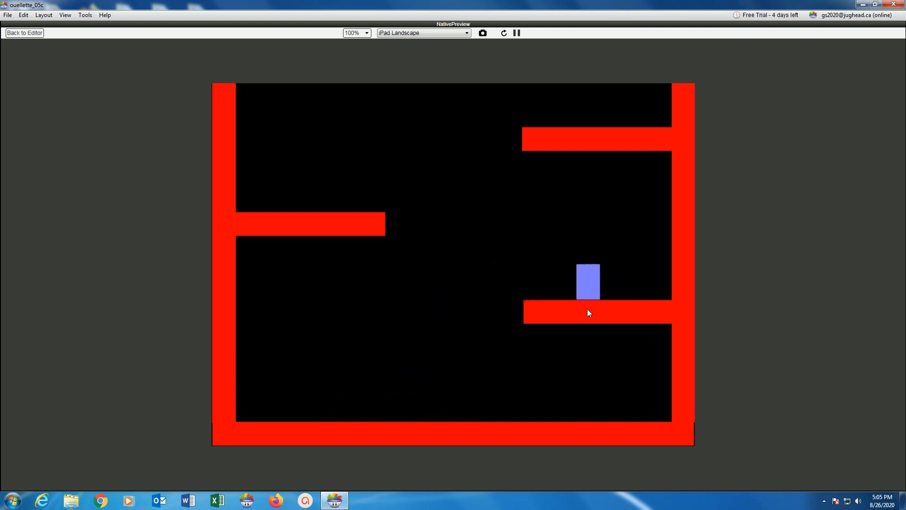
- Test jumping the Hero from the lower right platform to the left platform and up to the upper right platform
key(Up)
key(Left)
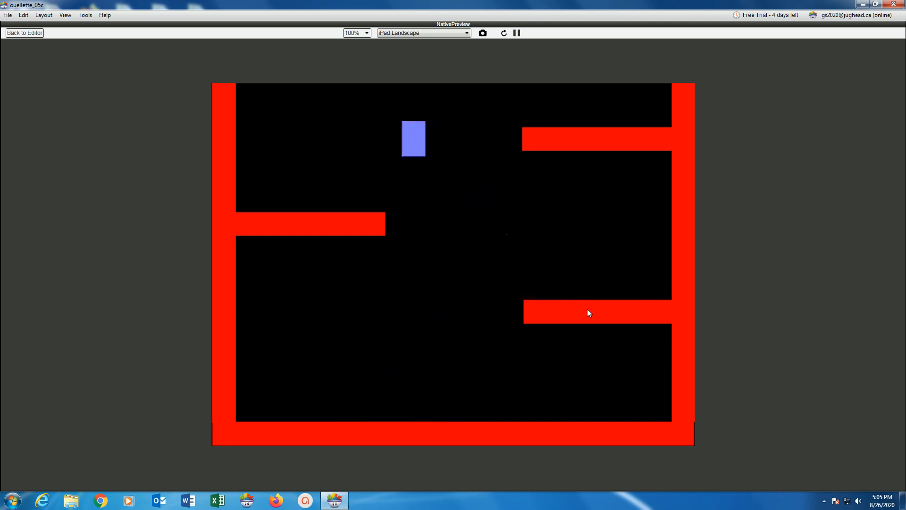
key(Left)
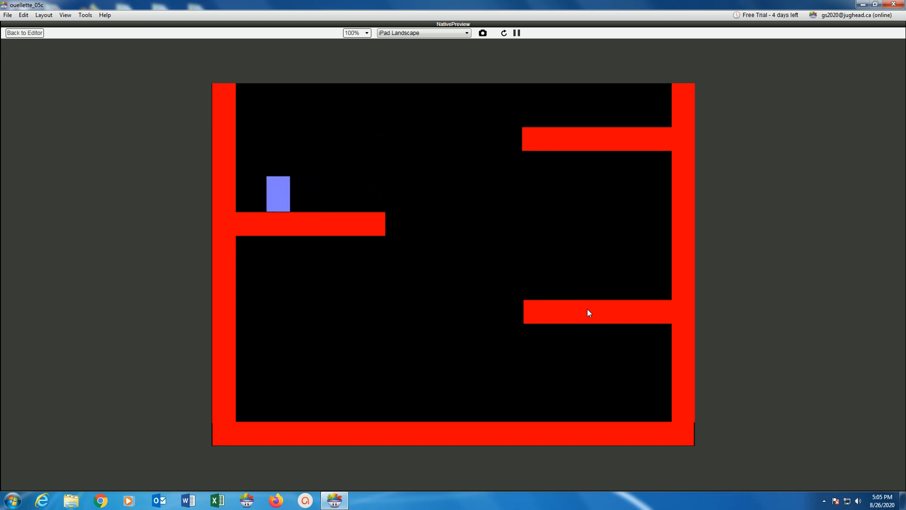
key(Right)
key(Up)
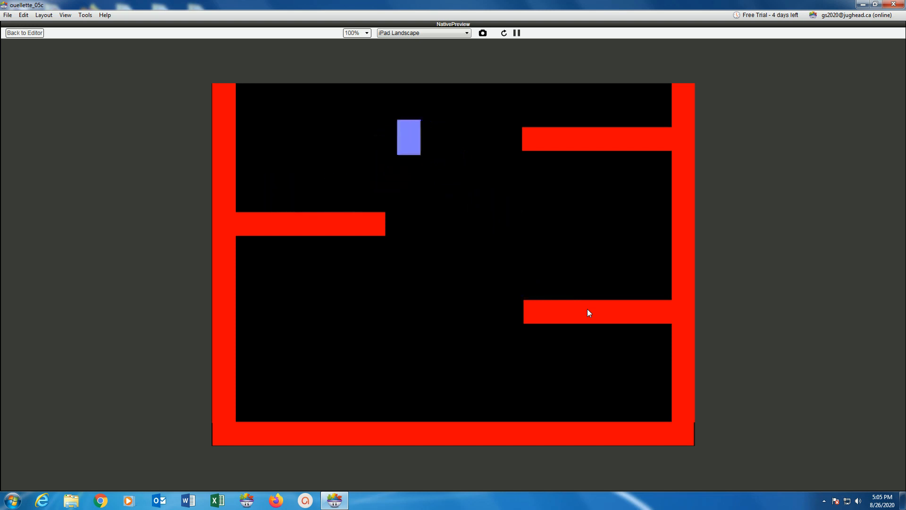
key(Right)
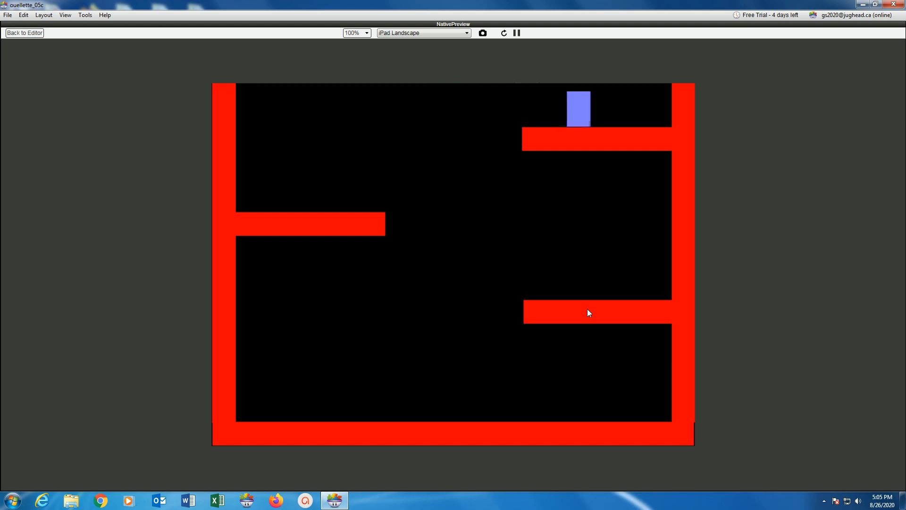
- Test dropping the Hero off the upper right platform and moving it back and forth along the floor
key(Left)
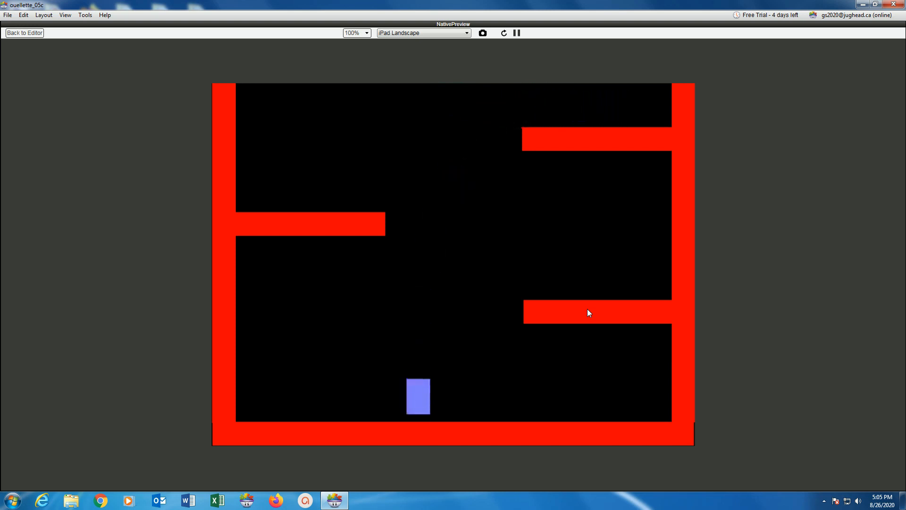
key(Right)
key(Left)
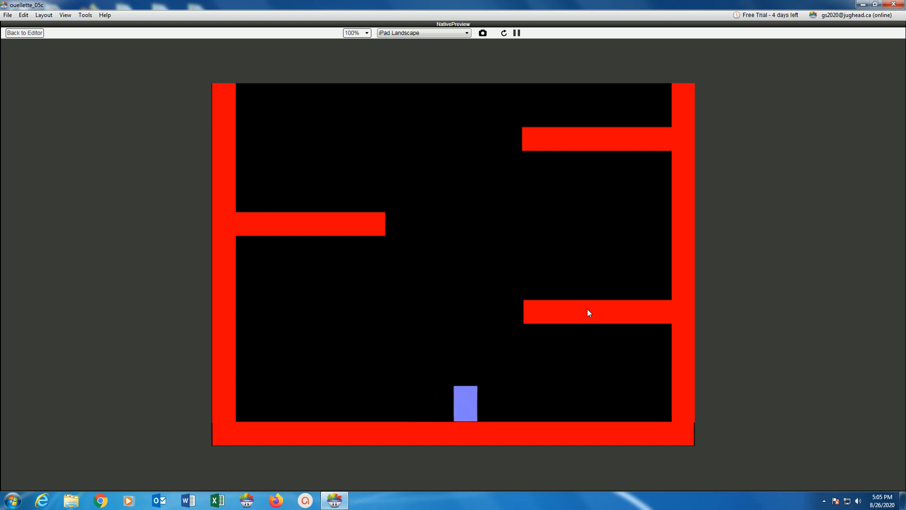
key(Right)
key(Left)
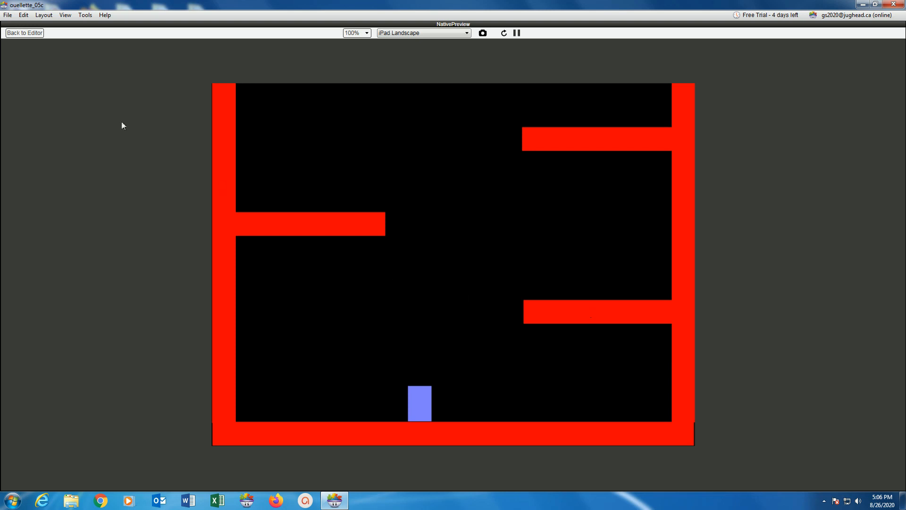
- Return to the editor's stage view and review the actors in the library, including those under the ground tag
click(25, 33)
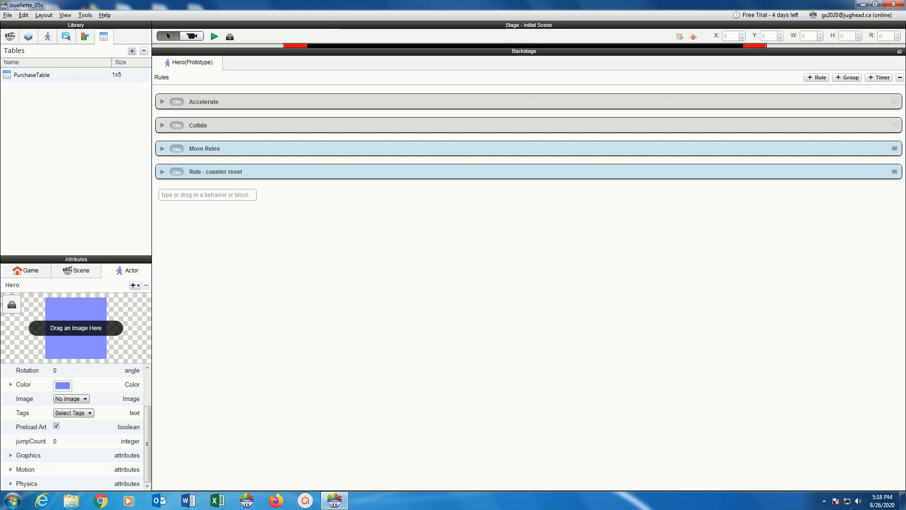
click(230, 37)
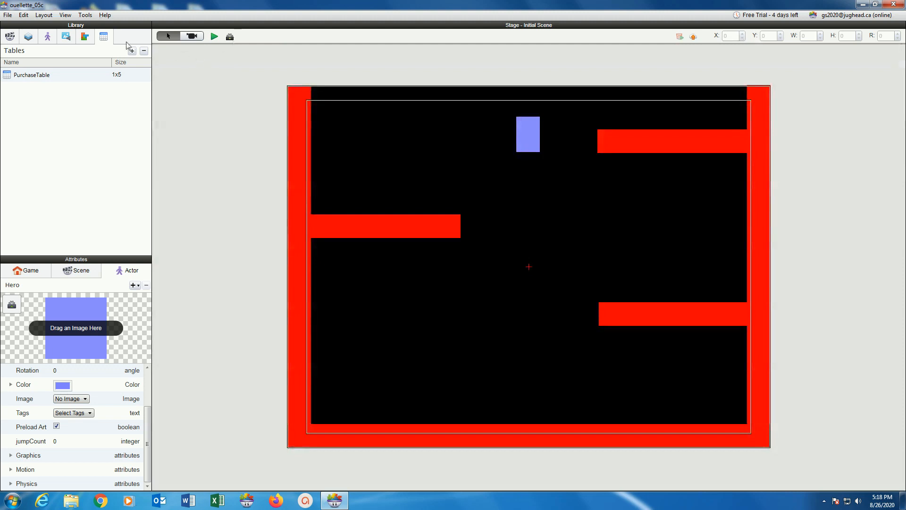
click(48, 37)
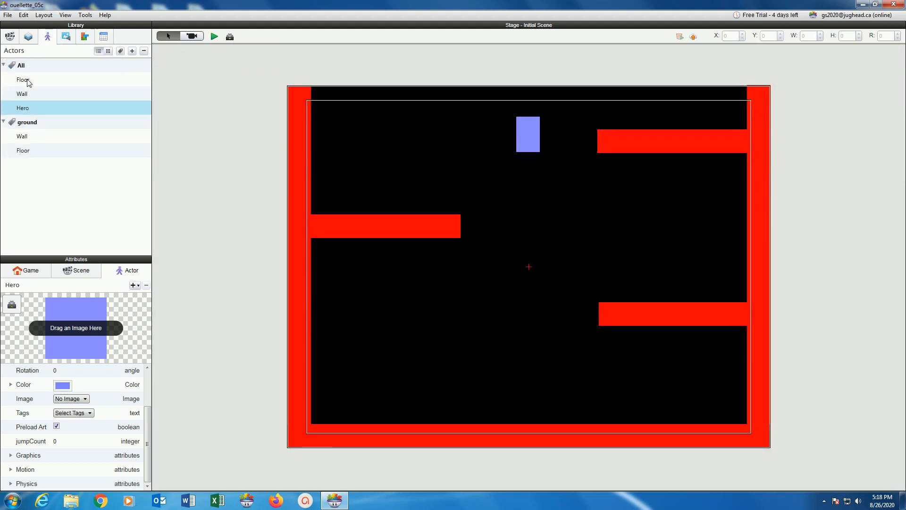
click(31, 94)
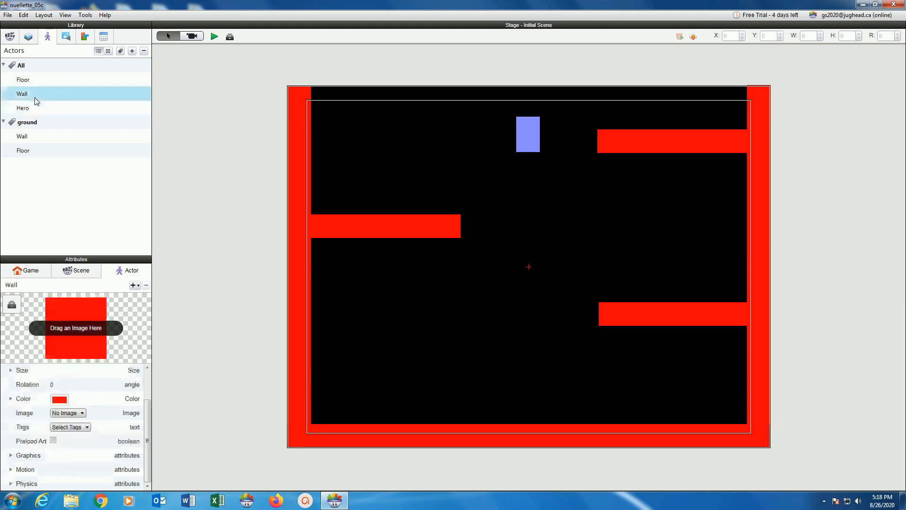
click(38, 108)
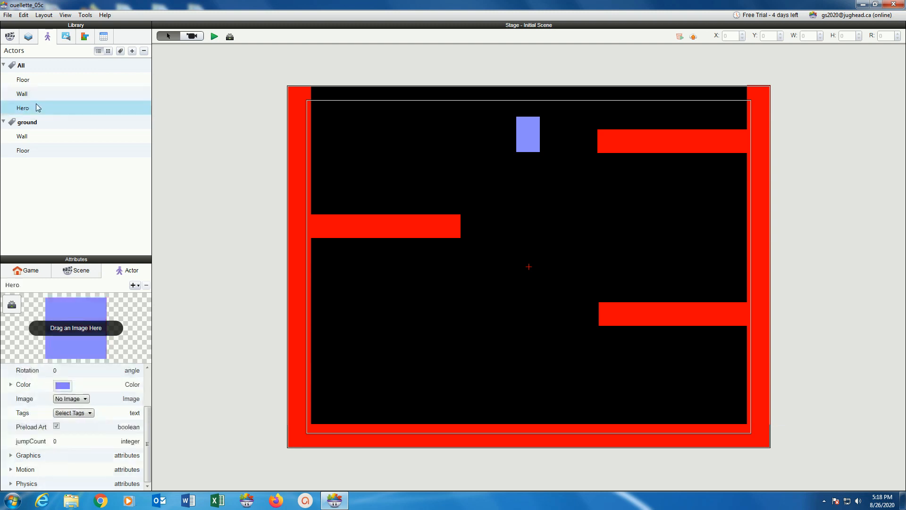
click(47, 136)
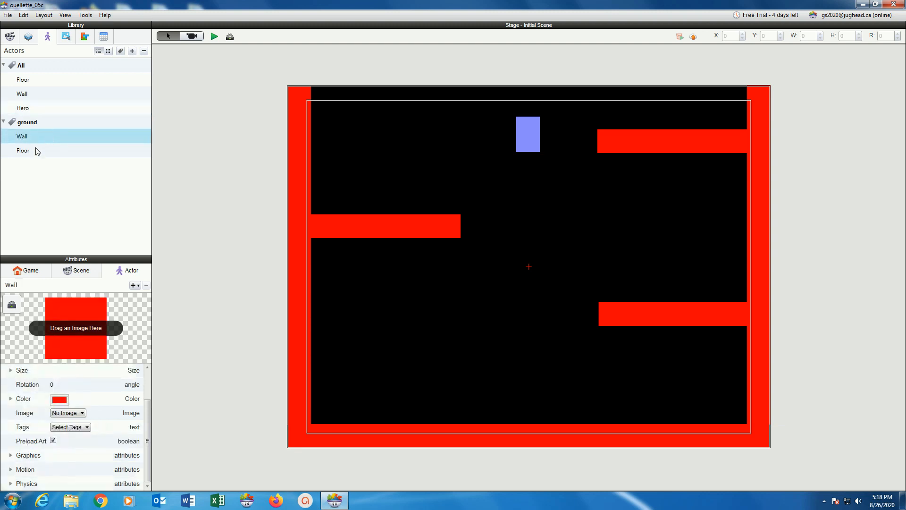
click(35, 148)
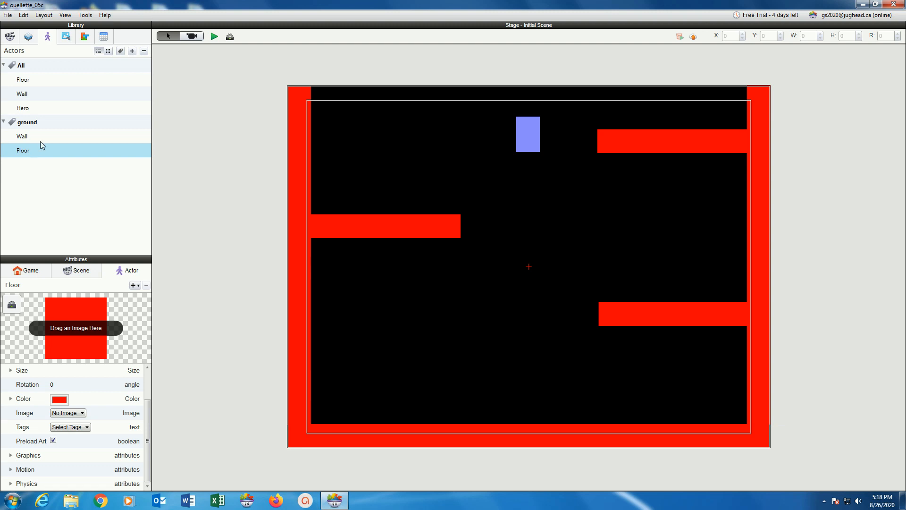
click(40, 122)
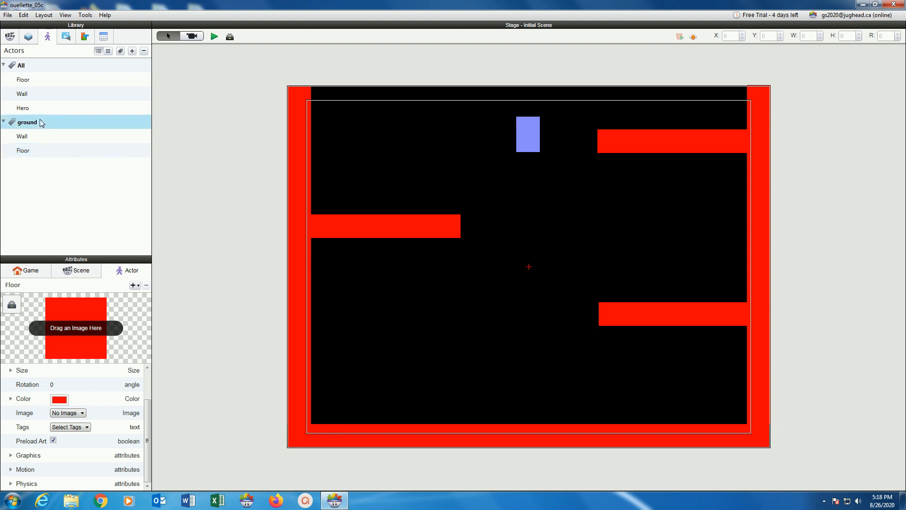
click(31, 138)
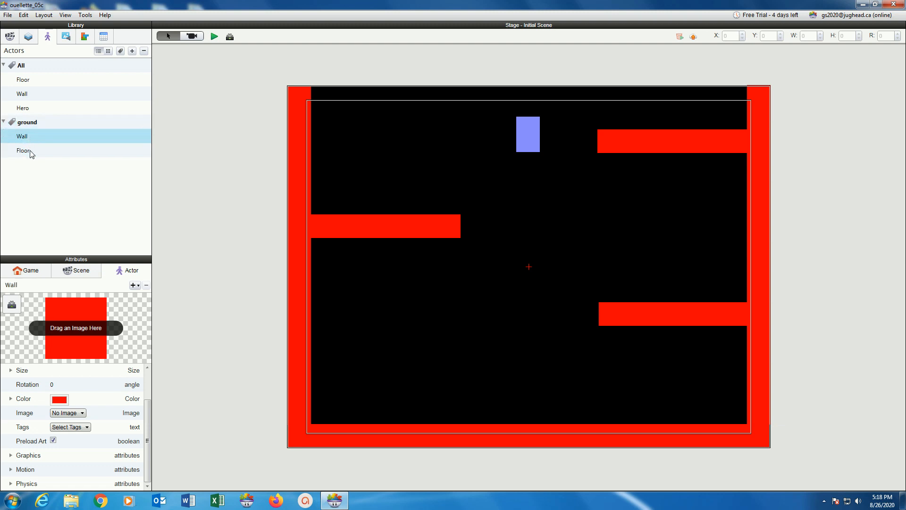
- Expand the Hero's size attributes and check its width and height
click(34, 109)
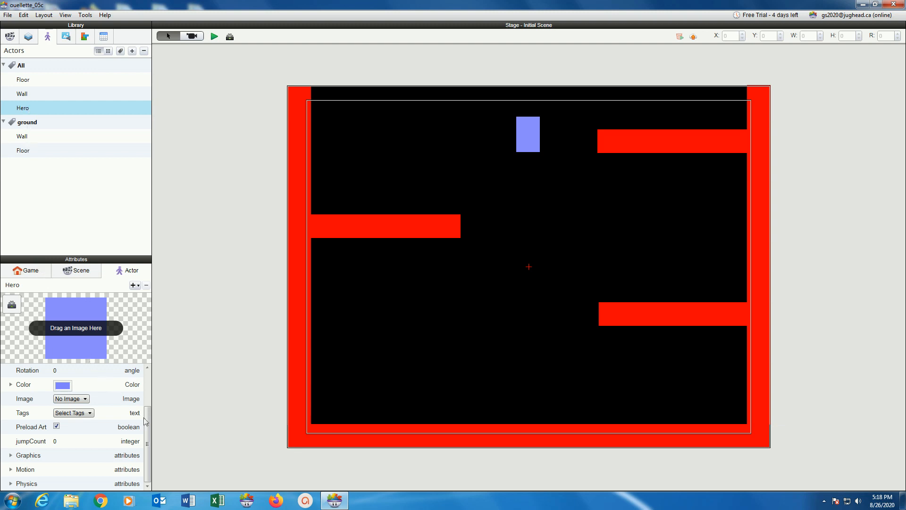
scroll(6, 415, up, 3)
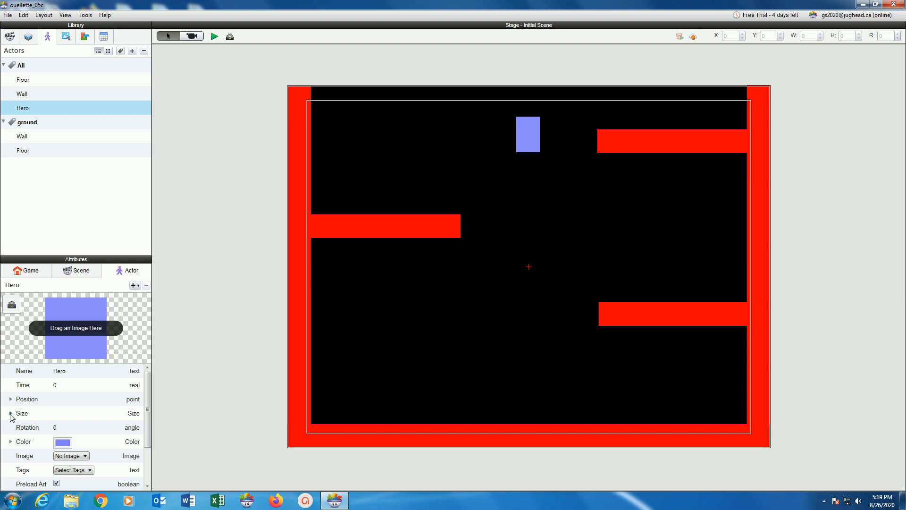
click(10, 413)
click(58, 428)
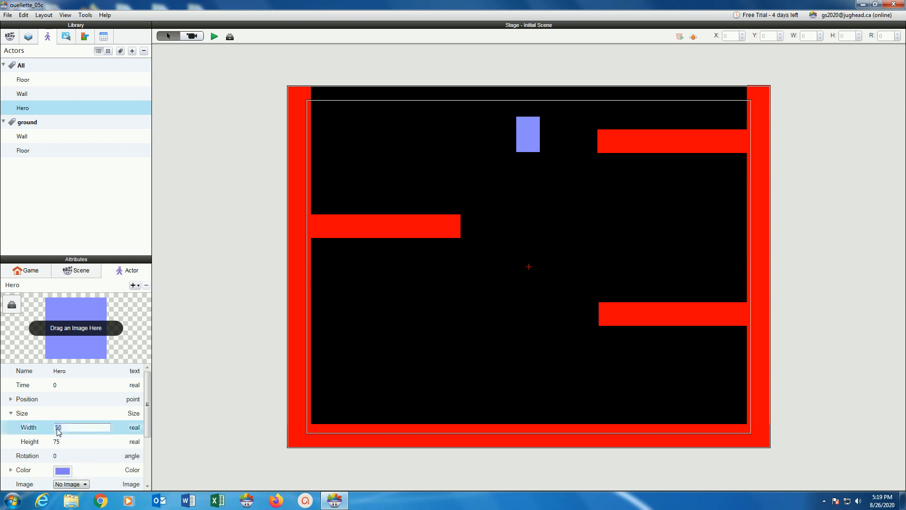
click(57, 443)
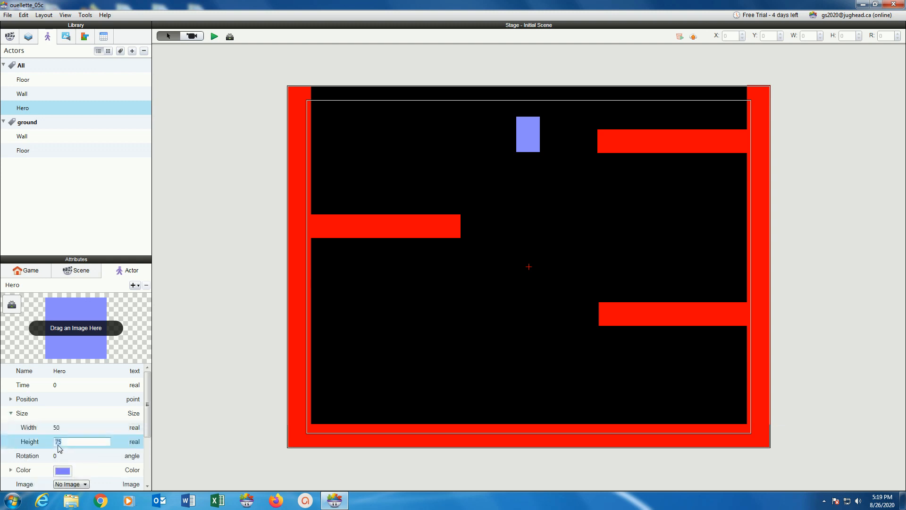
text(75)
click(81, 427)
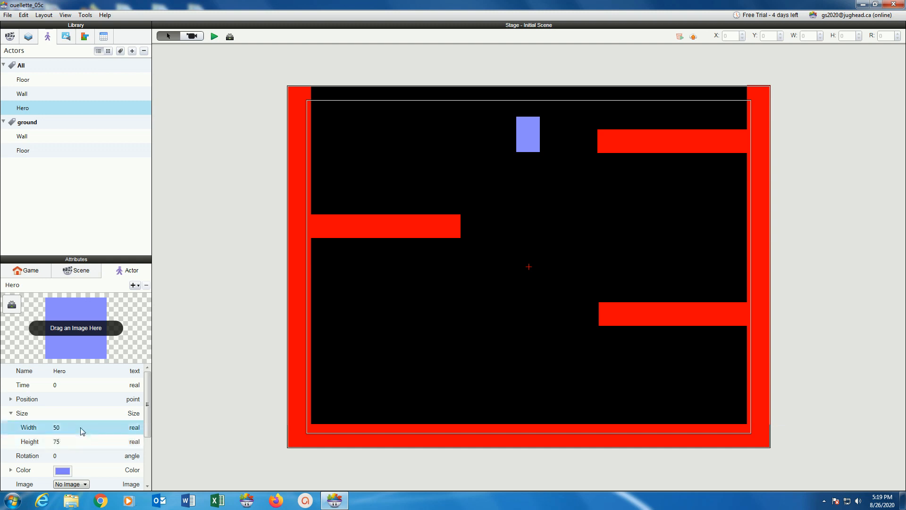
- Check the Hero's color in the color picker and accept the current selection
drag(145, 417, 145, 448)
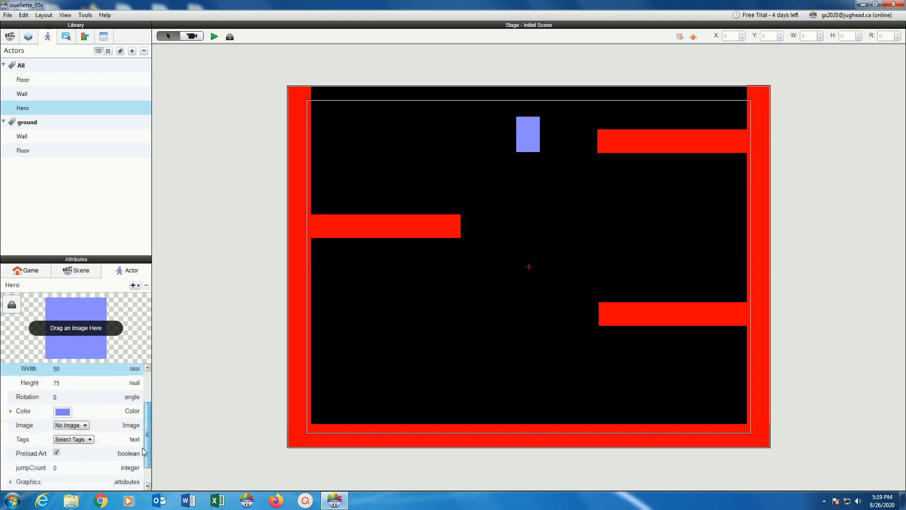
click(62, 411)
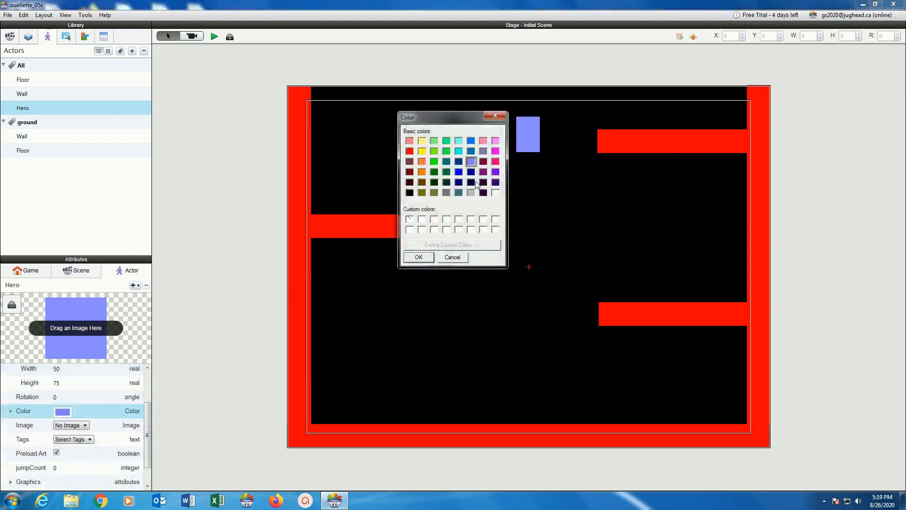
click(419, 257)
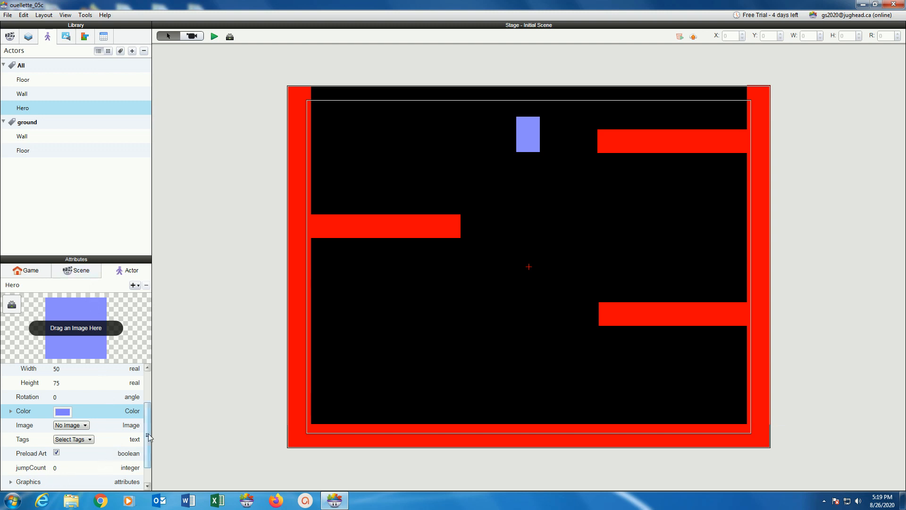
- Expand the Hero's physics attributes and review them, including friction, bounciness, fixed rotation and collision shape
scroll(142, 459, down, 2)
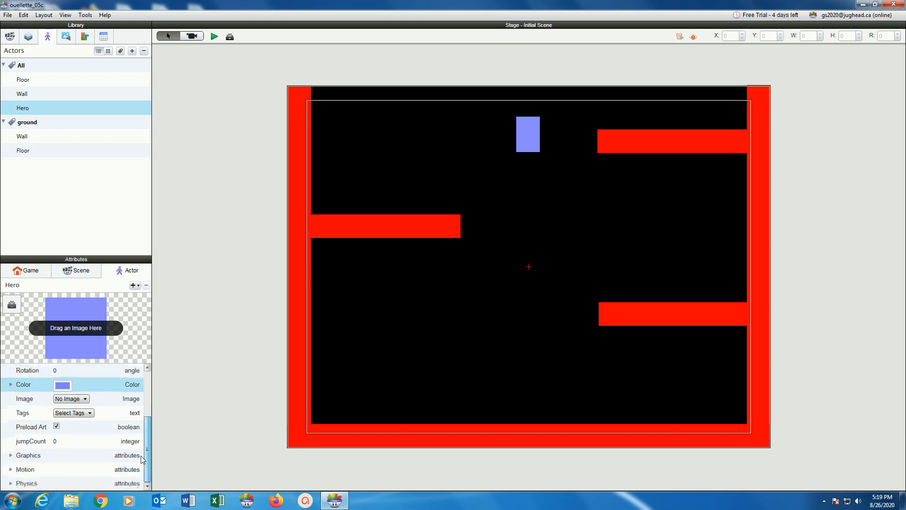
click(23, 483)
drag(148, 423, 150, 460)
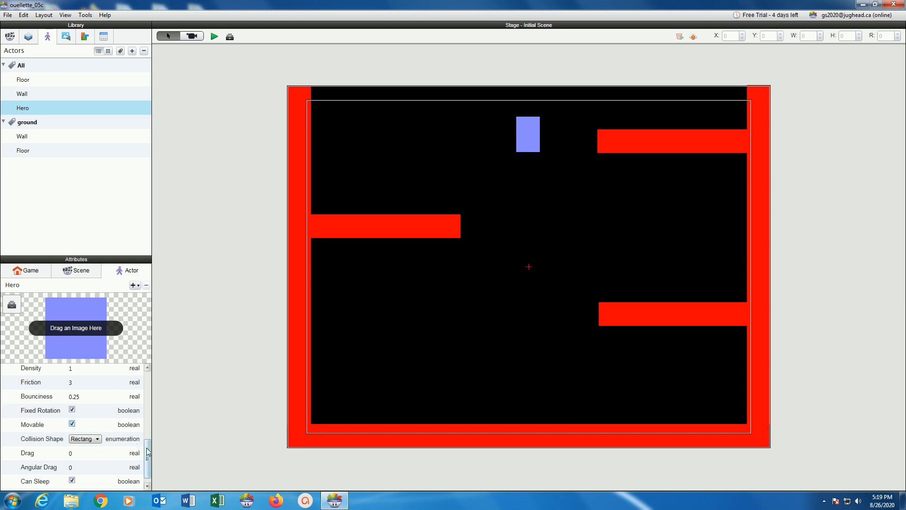
drag(148, 452, 147, 433)
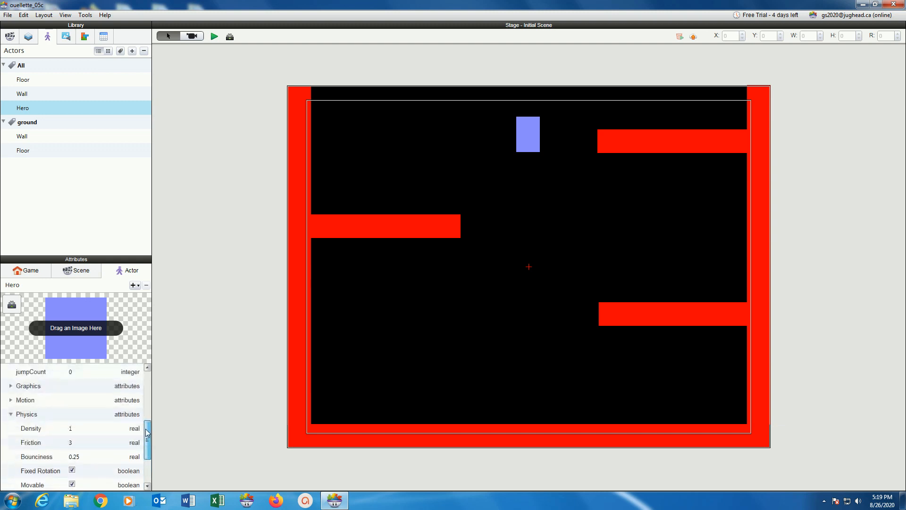
click(84, 456)
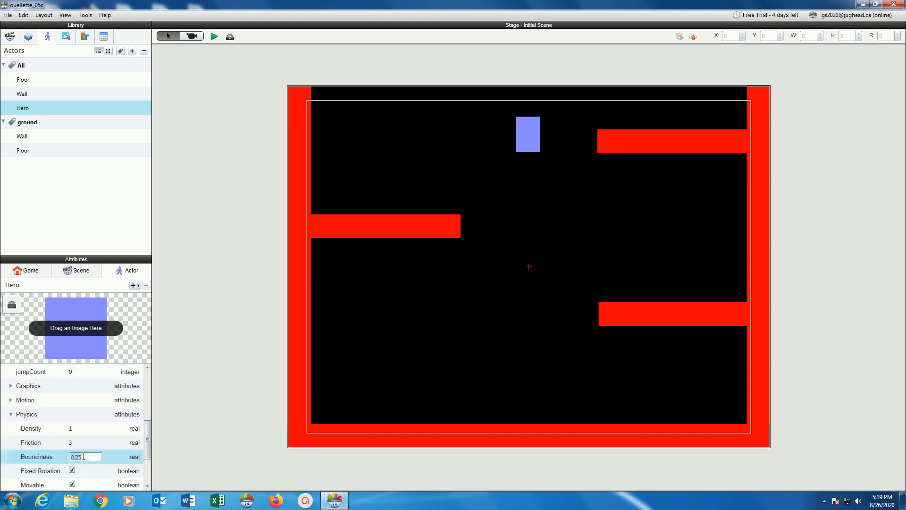
double_click(83, 457)
click(148, 367)
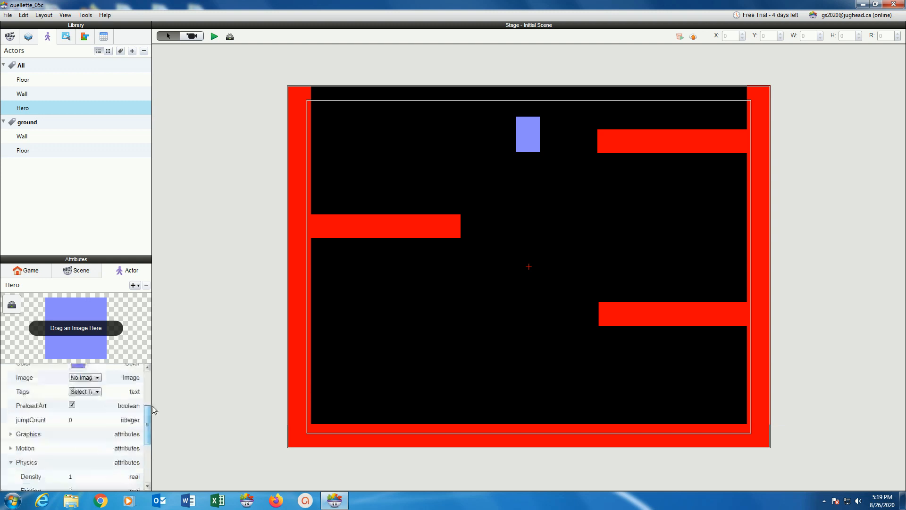
- Check the Floor actor's width, height and color, keeping the current color selection
click(30, 79)
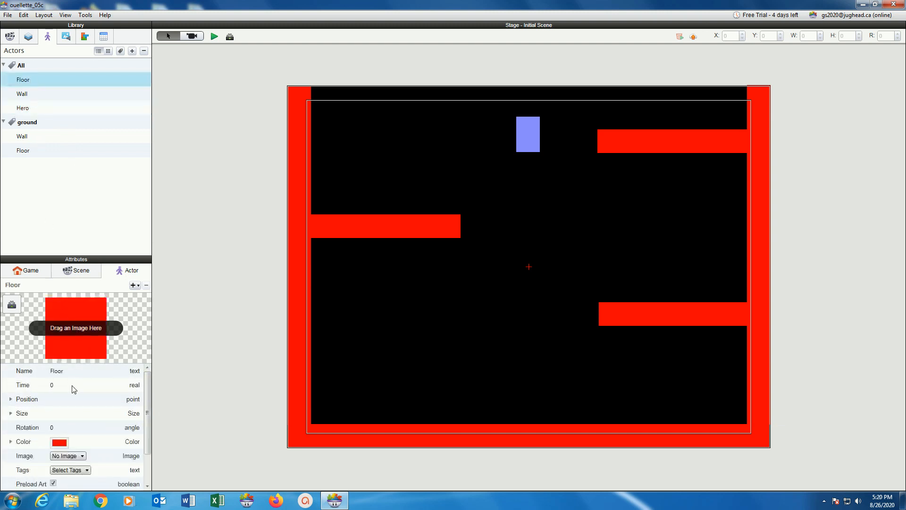
click(10, 413)
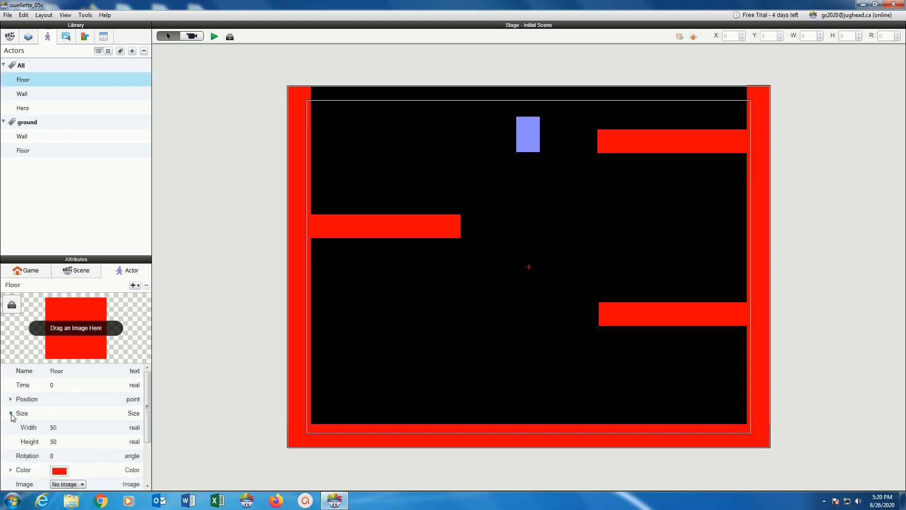
click(57, 429)
click(62, 441)
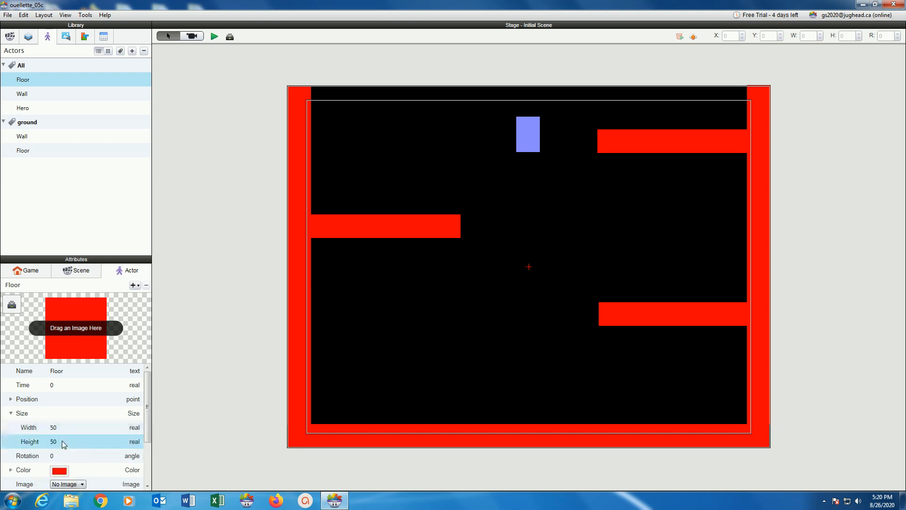
click(60, 471)
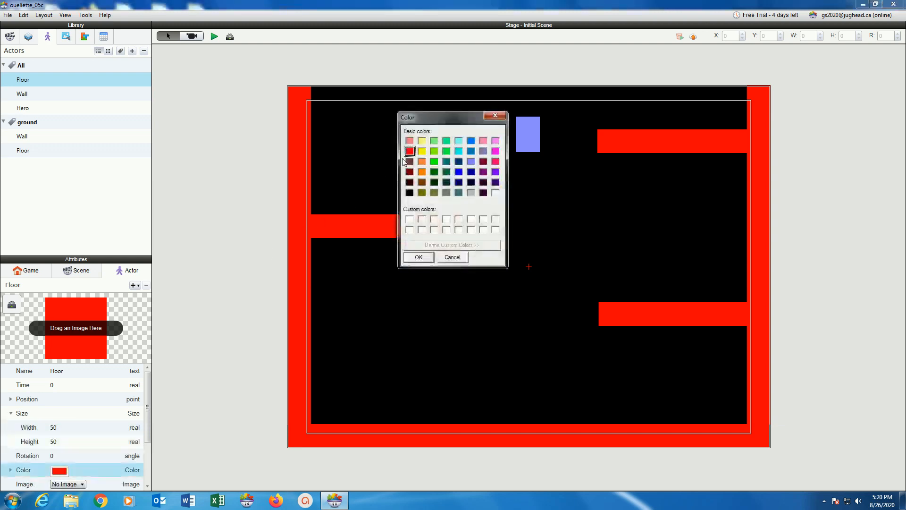
click(411, 258)
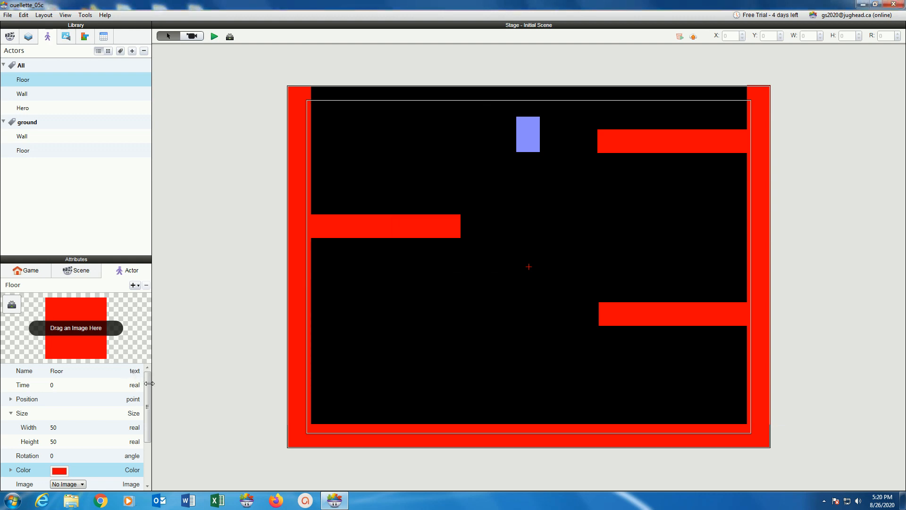
- Expand the Floor's physics attributes and review density, friction, bounciness and fixed rotation
scroll(148, 388, down, 3)
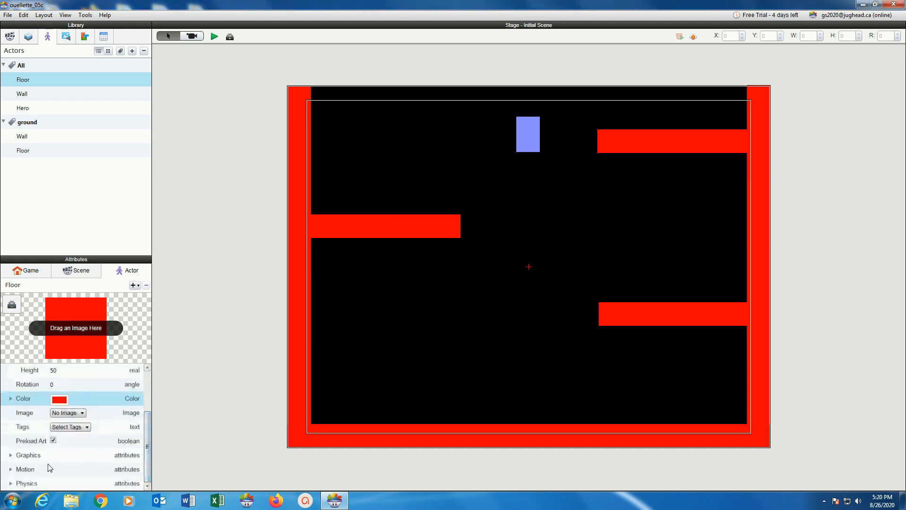
click(11, 483)
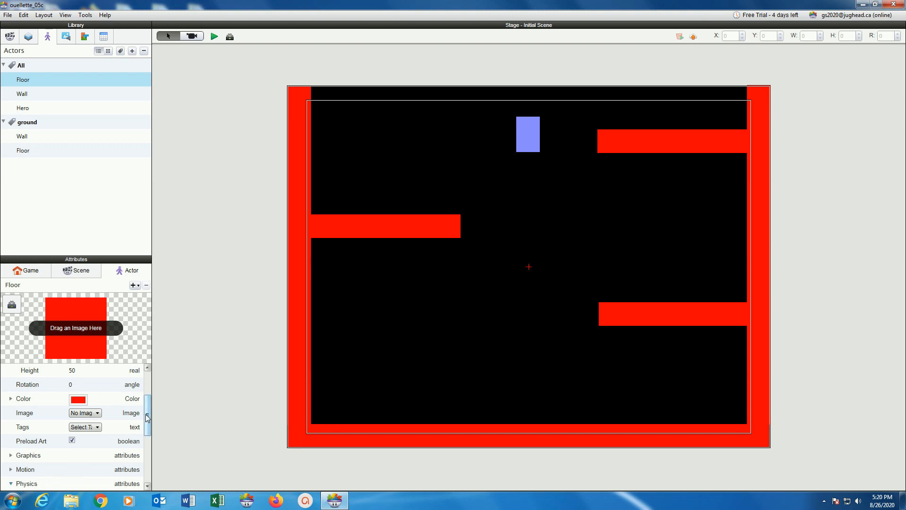
drag(146, 415, 155, 450)
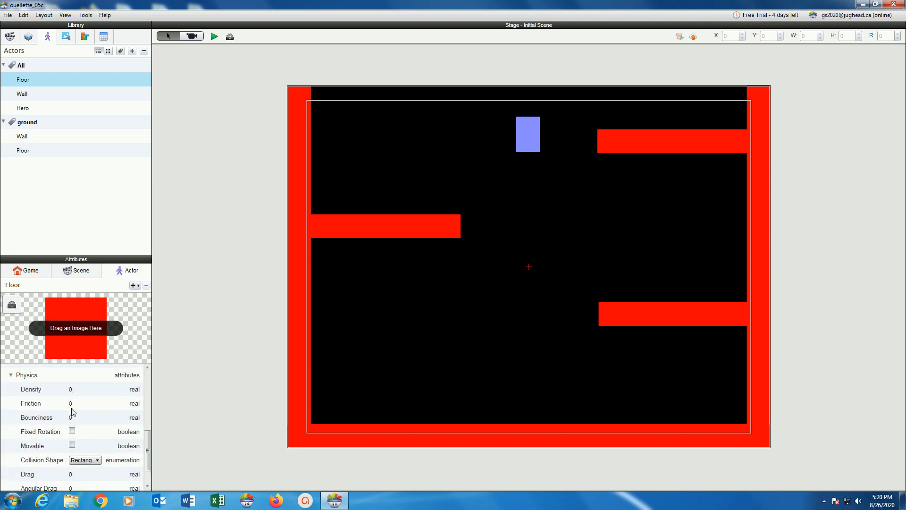
click(72, 392)
click(72, 392)
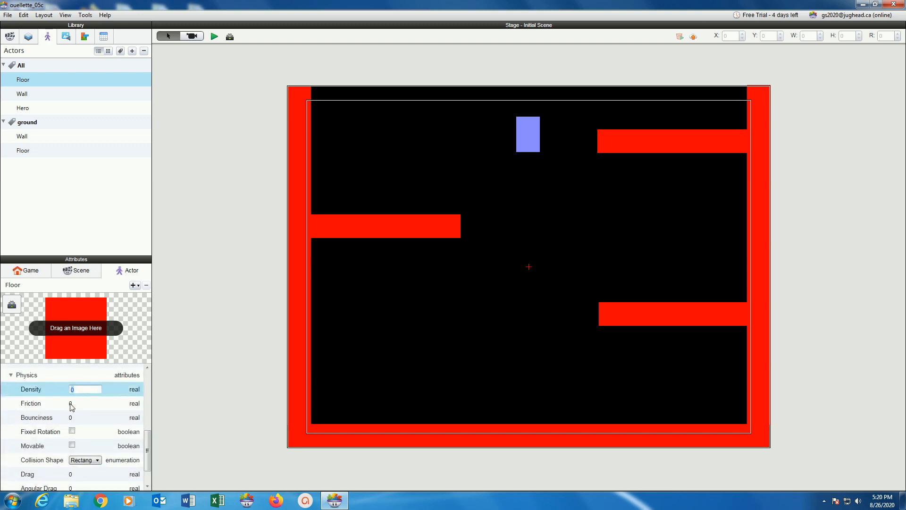
double_click(74, 404)
click(80, 419)
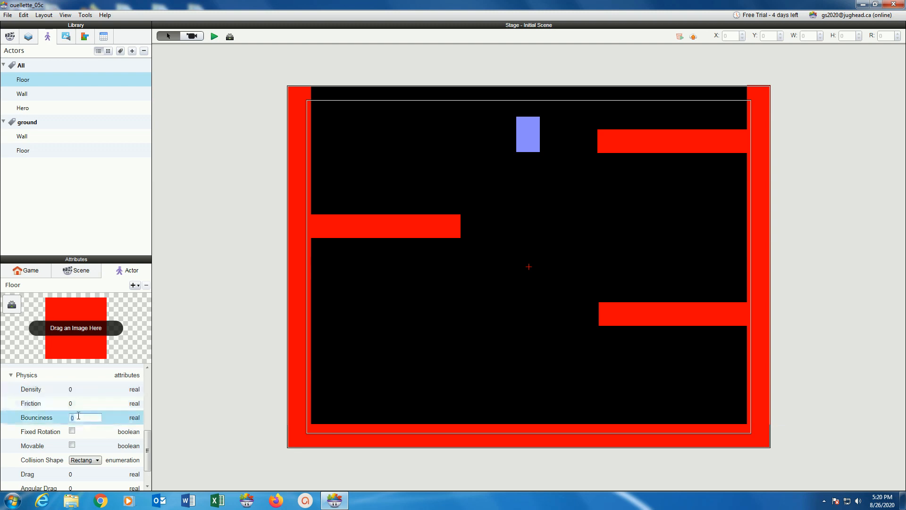
click(87, 431)
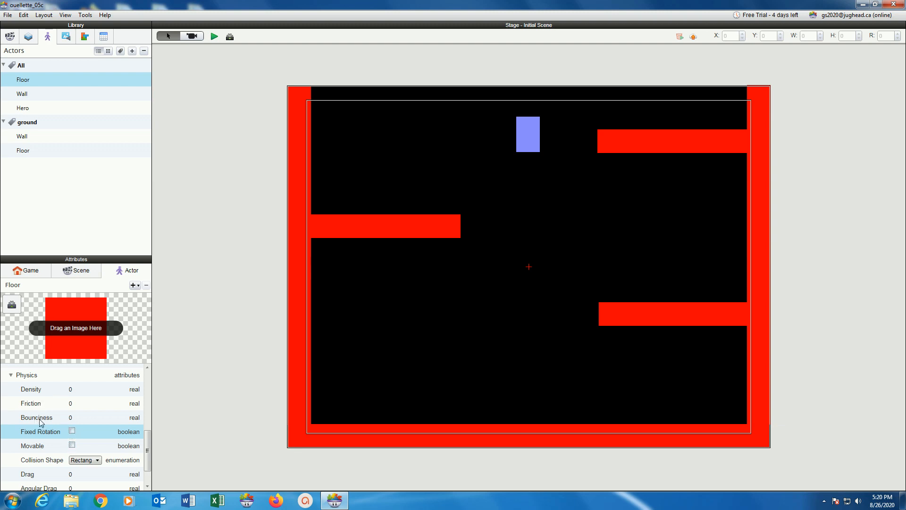
- Expand the Wall actor's physics attributes and review them, including friction, bounciness, movability and collision shape
click(17, 97)
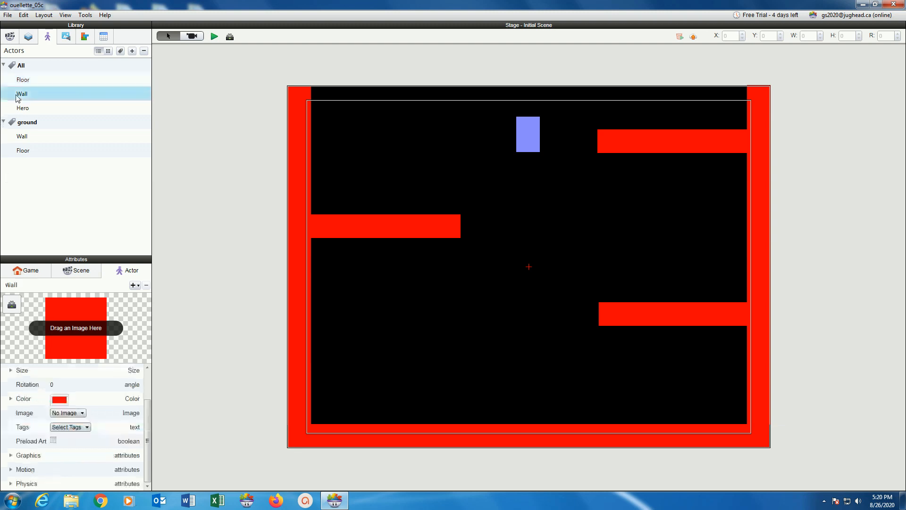
click(12, 484)
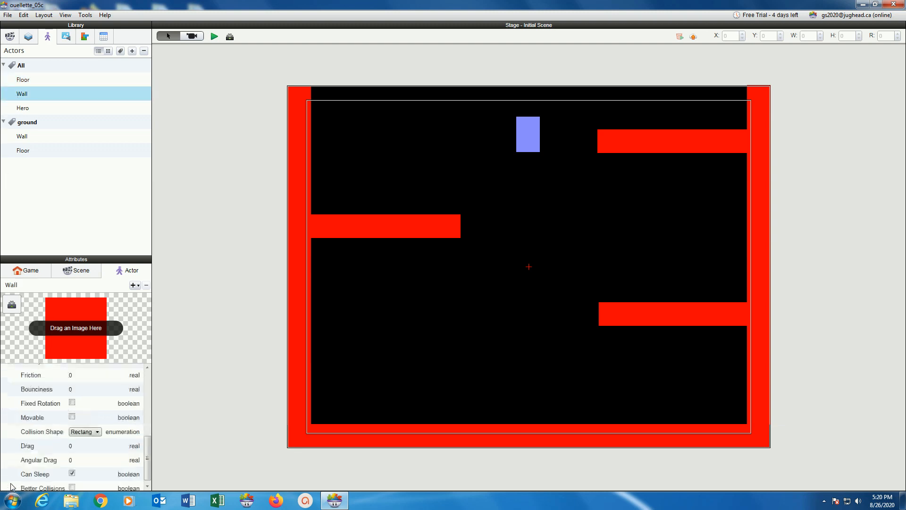
scroll(147, 455, down, 1)
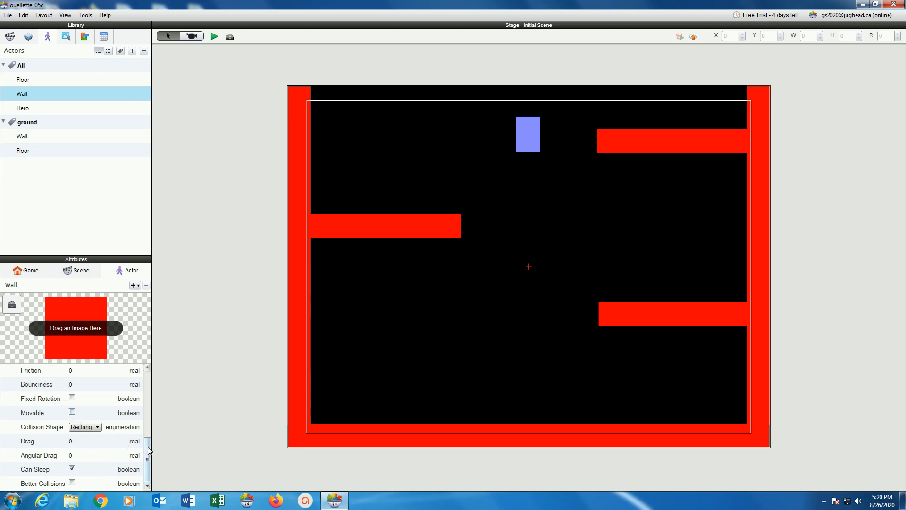
click(147, 367)
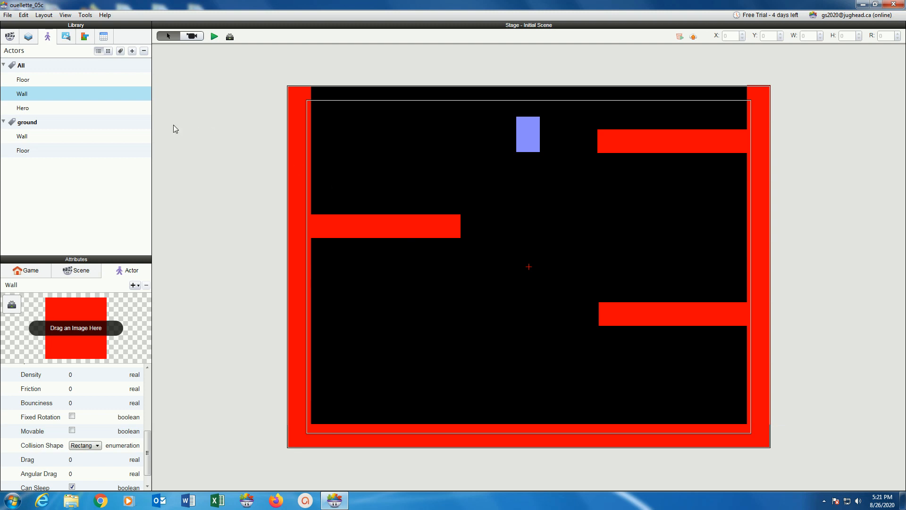
- Open the Hero's rules in Backstage and rename the Accelerate behavior "Accelerate - gravity"
click(98, 108)
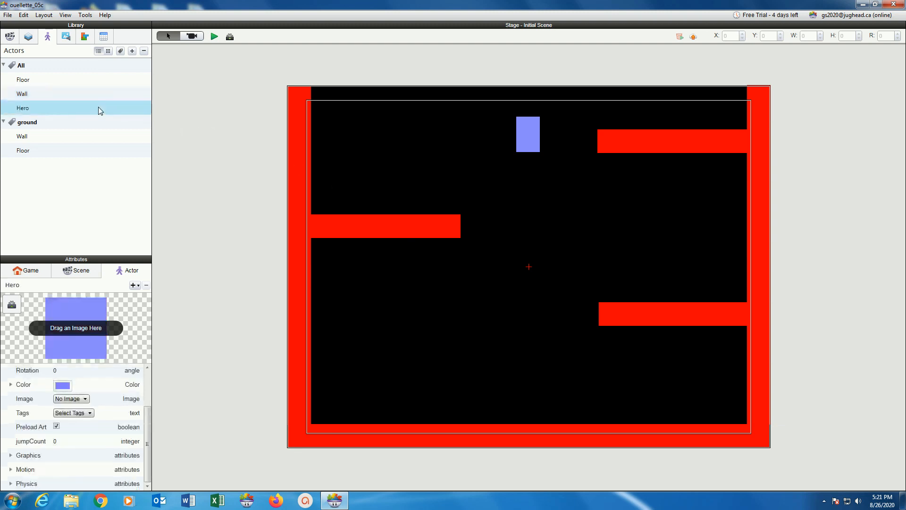
click(229, 36)
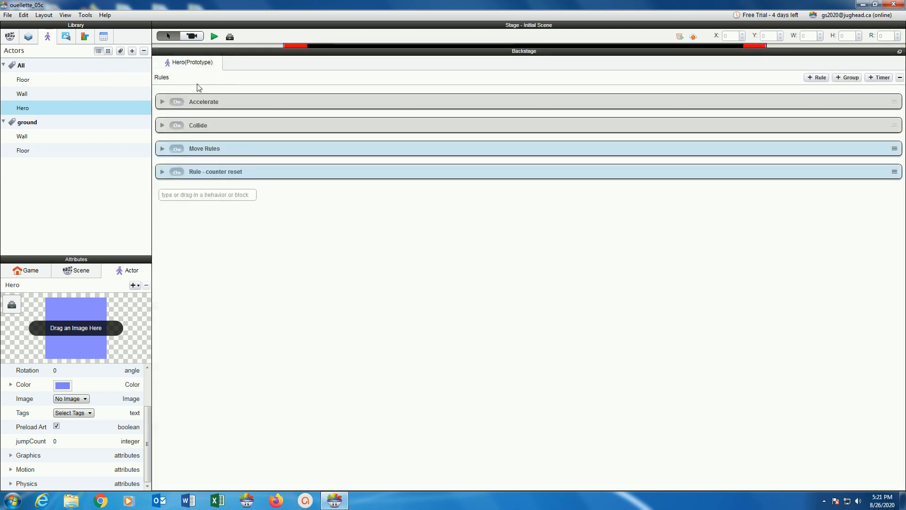
click(162, 102)
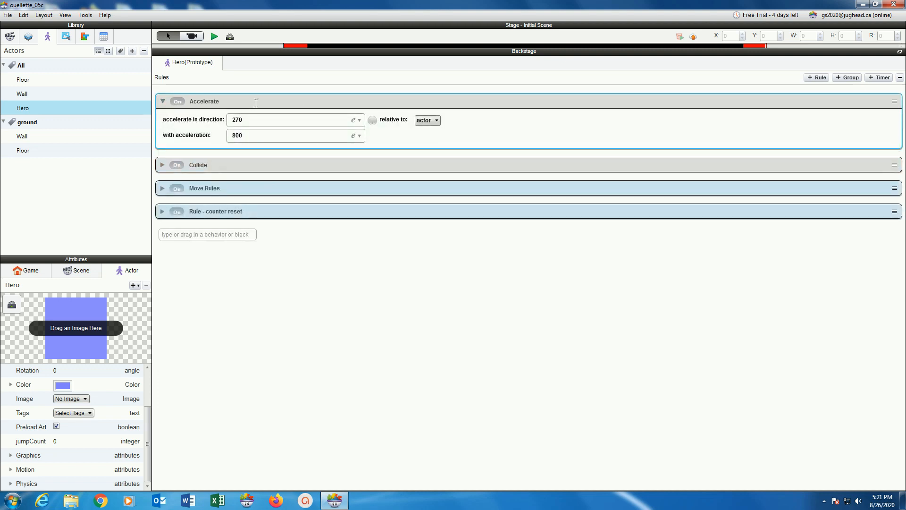
double_click(208, 101)
click(224, 102)
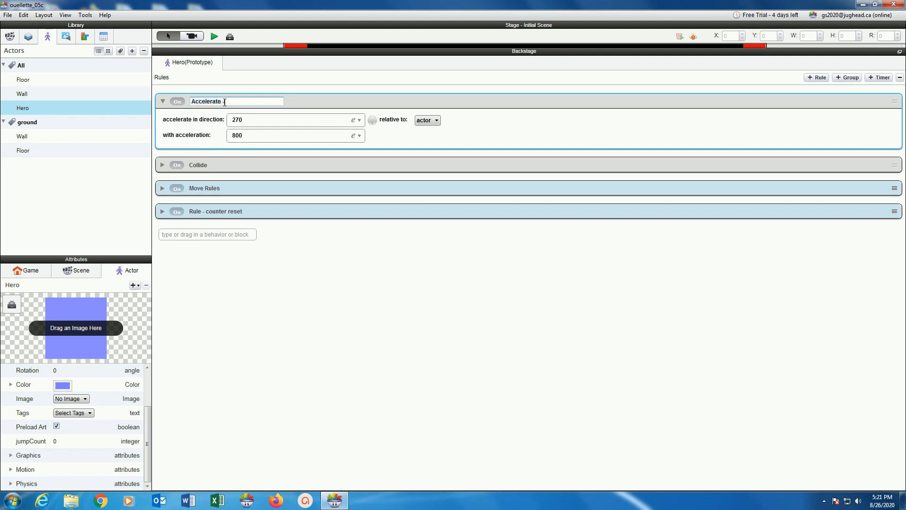
text(- gravity)
key(Return)
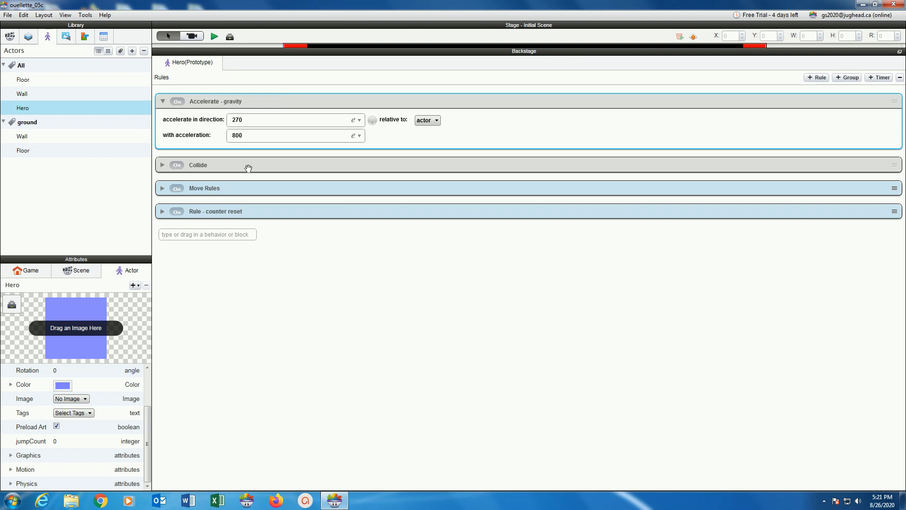
- Review the Hero's Collide behavior settings, and collapse the gravity and Collide behaviors
click(163, 164)
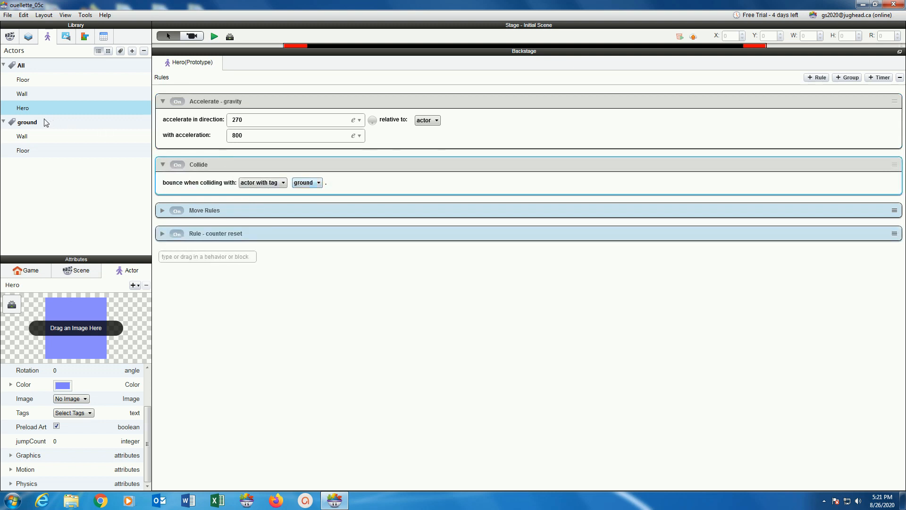
click(164, 100)
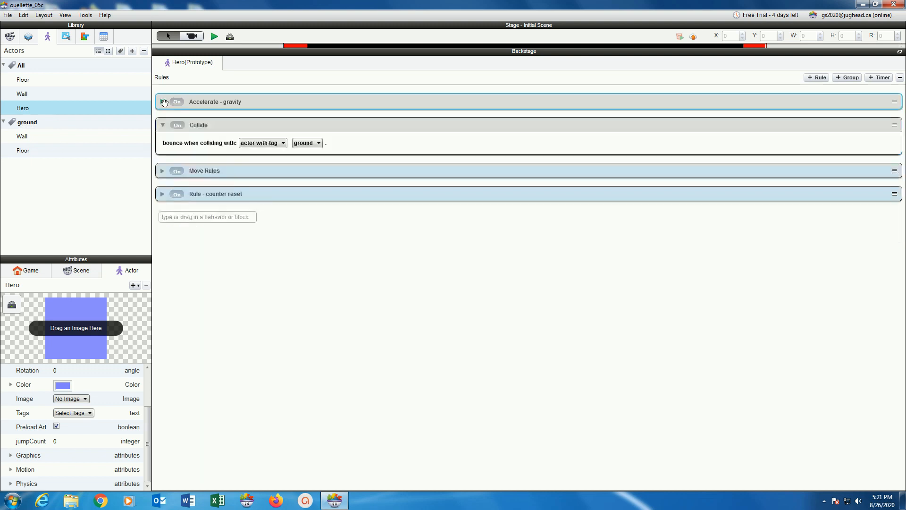
click(163, 124)
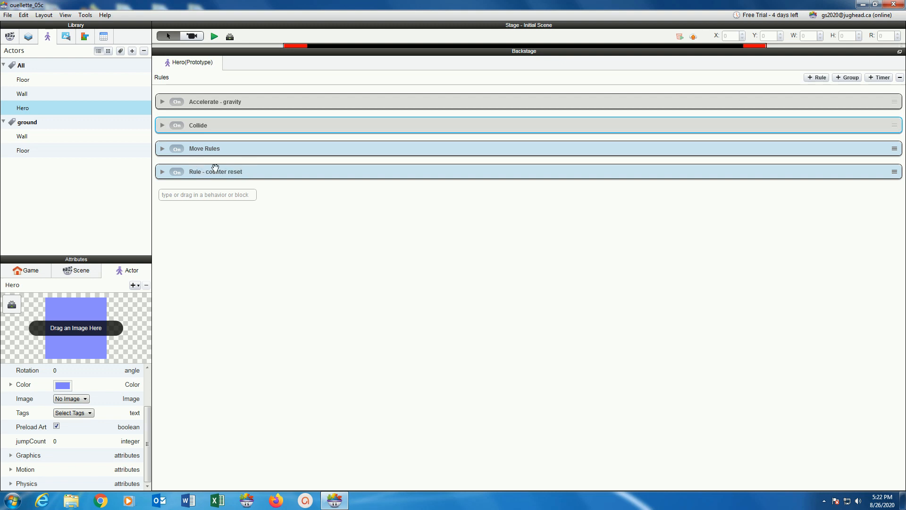
- Expand Move Rules and examine its key conditions and the "Change Attribute - stop" behavior, leaving that behavior collapsed
click(163, 149)
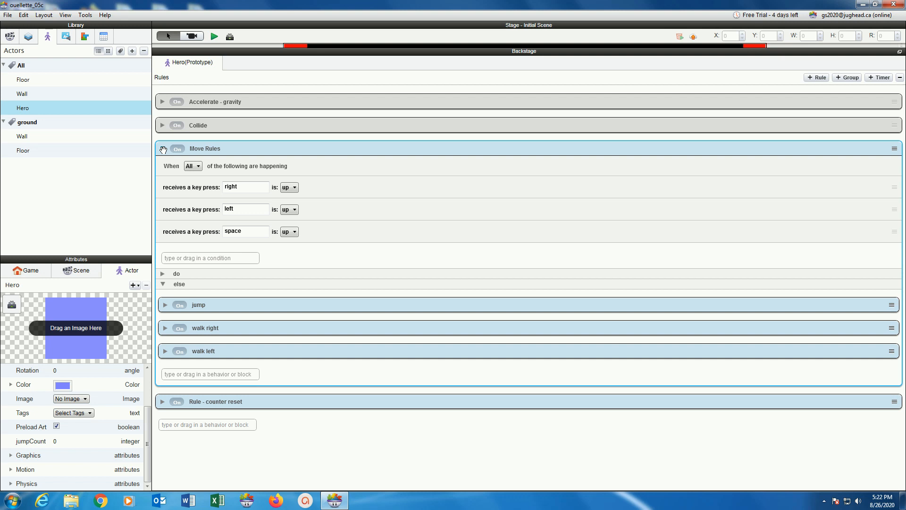
click(163, 273)
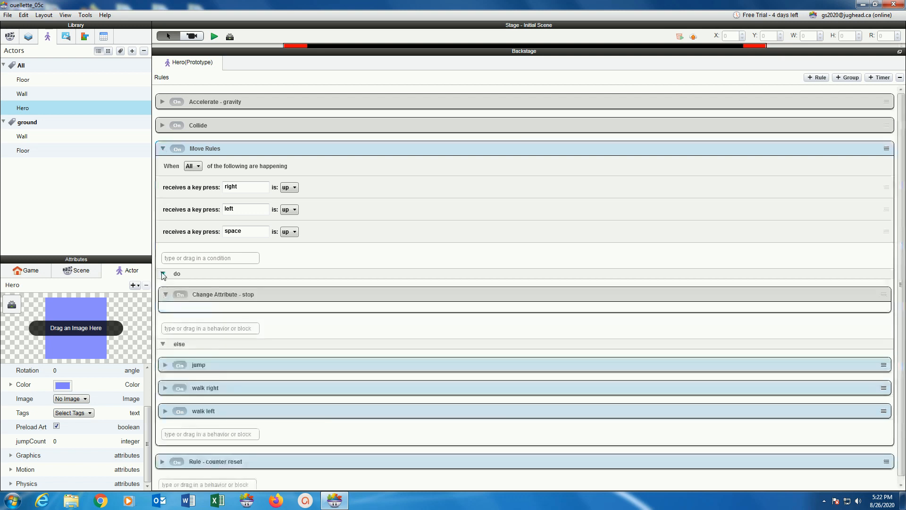
scroll(259, 164, down, 1)
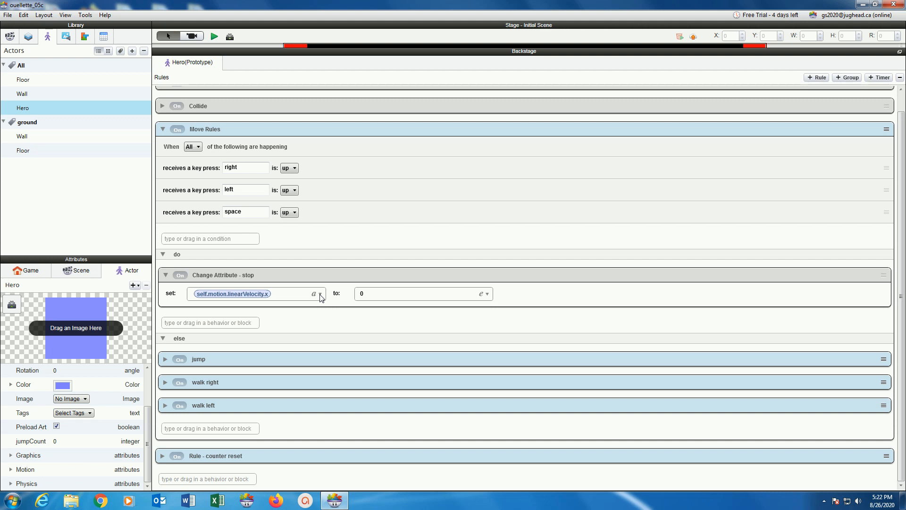
click(378, 296)
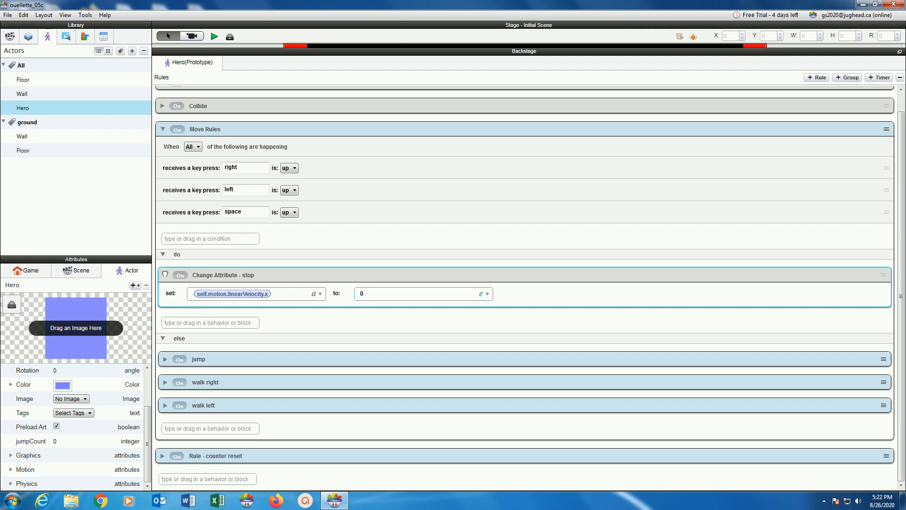
click(166, 274)
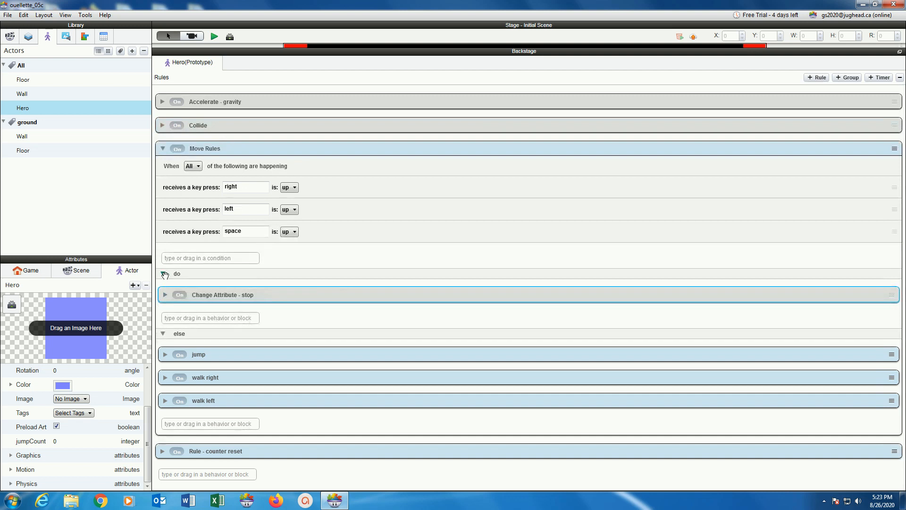
- Expand the walk right rule and examine its conditions and the velocity set by its Change Attribute behavior
click(166, 377)
scroll(324, 314, down, 3)
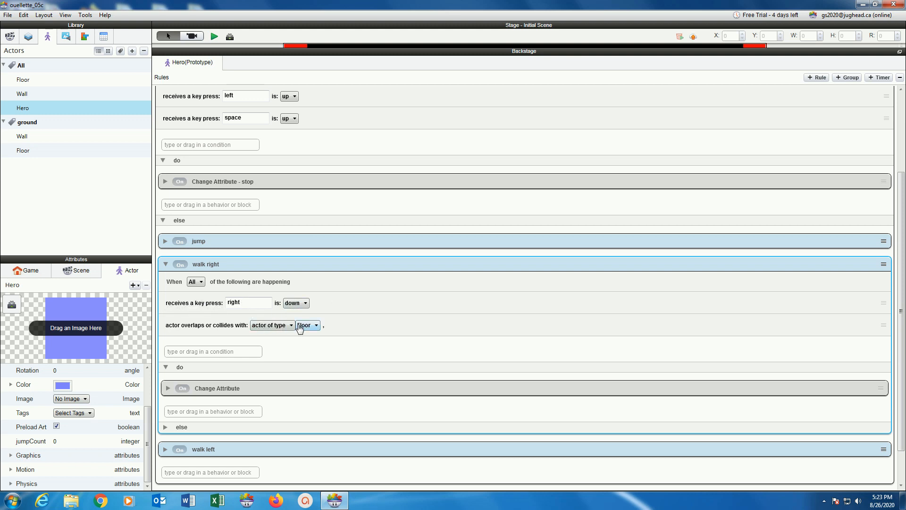
click(167, 389)
scroll(195, 314, down, 3)
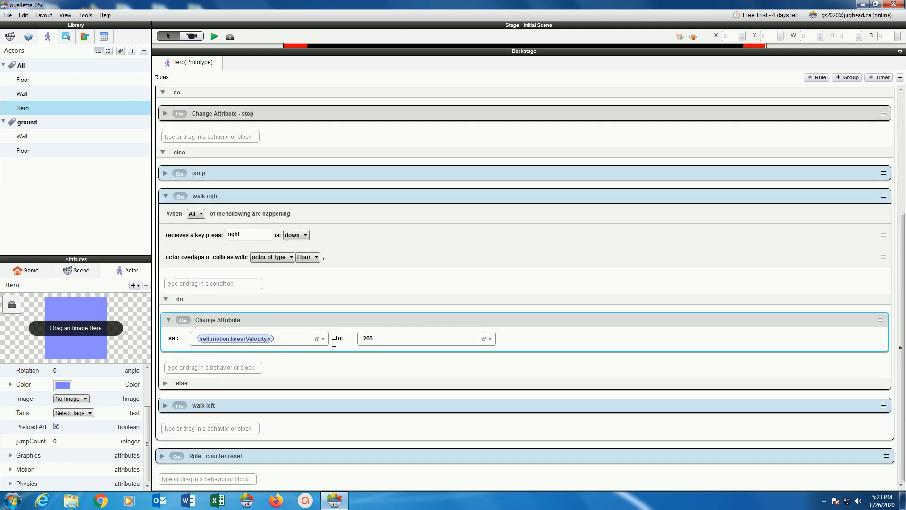
drag(383, 338, 350, 335)
click(166, 383)
click(165, 383)
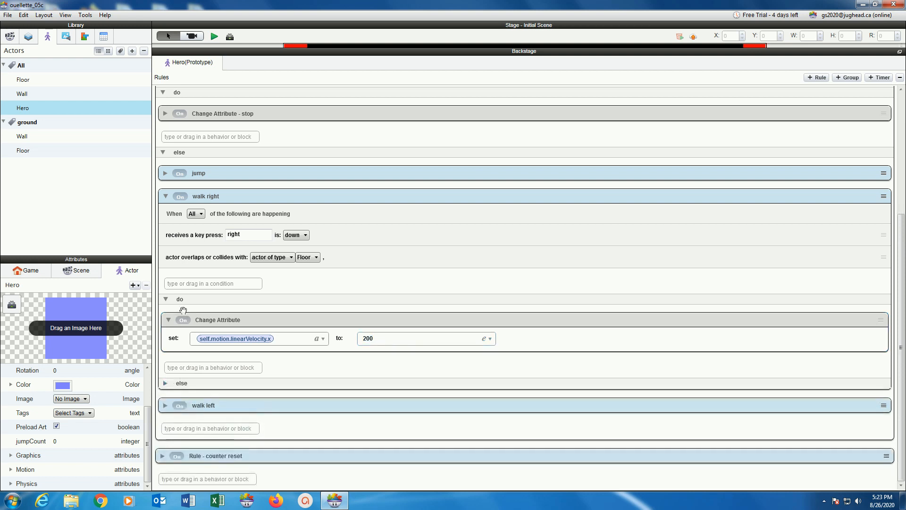
- Recheck the "Change Attribute - stop" behavior, collapse it and compare it with the walk right rule's velocity setting
scroll(182, 156, up, 1)
scroll(183, 154, up, 3)
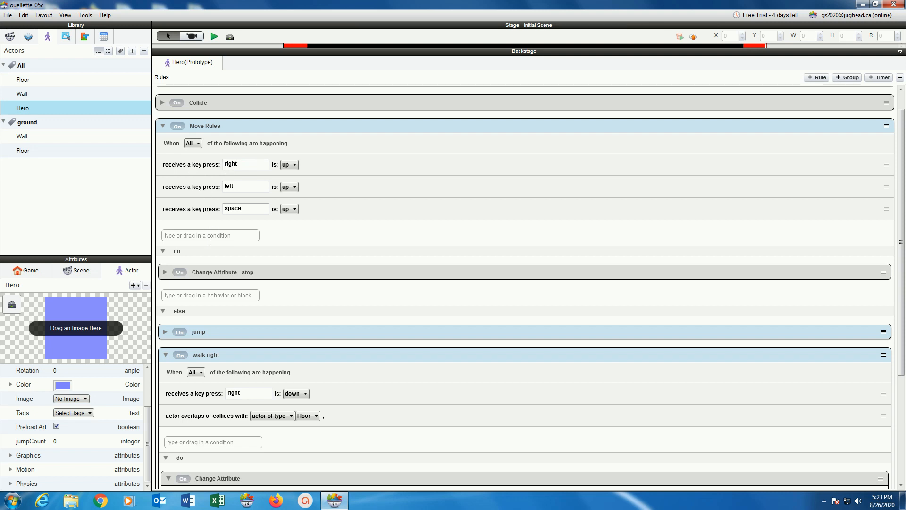
click(165, 272)
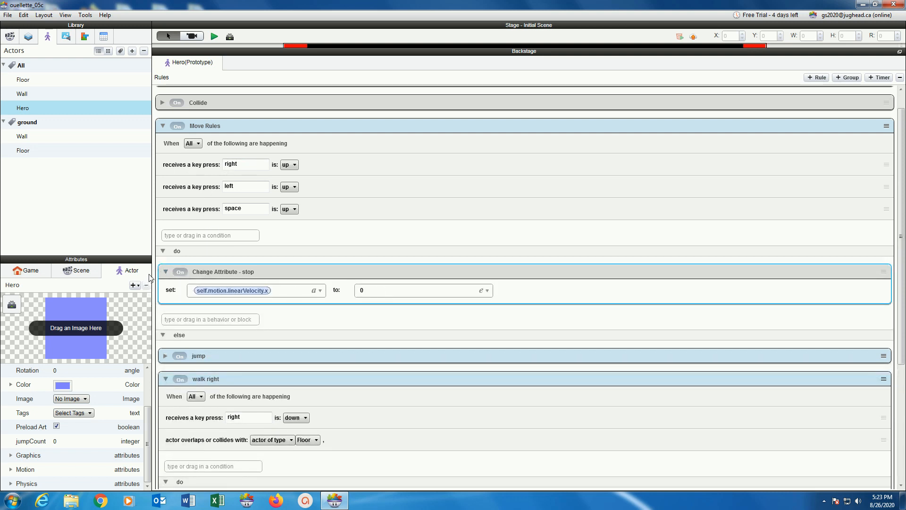
click(168, 271)
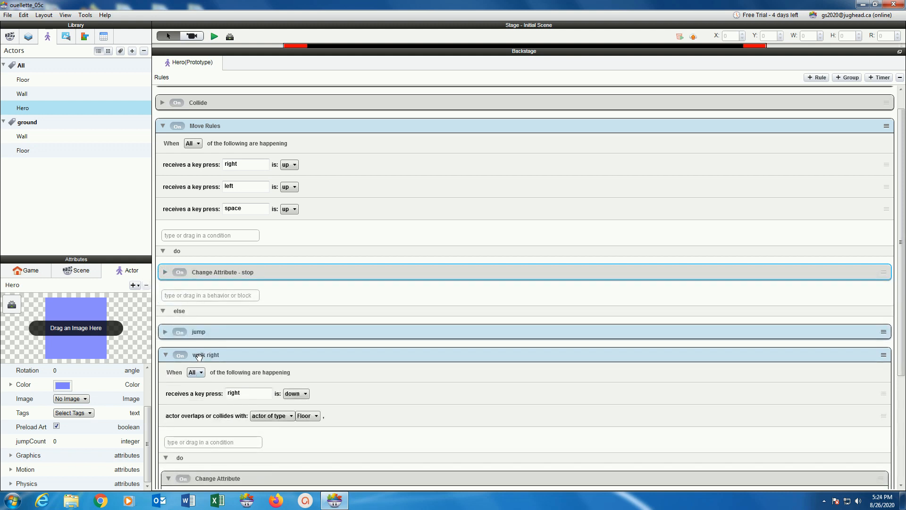
scroll(239, 299, down, 3)
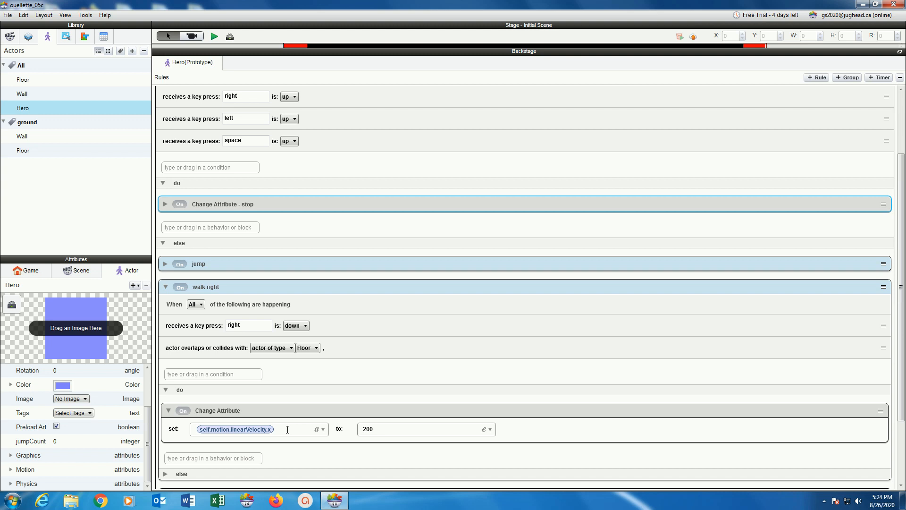
- Compare the horizontal velocity set in the walk right rule with the one in walk left, collapsing each rule after review
click(379, 428)
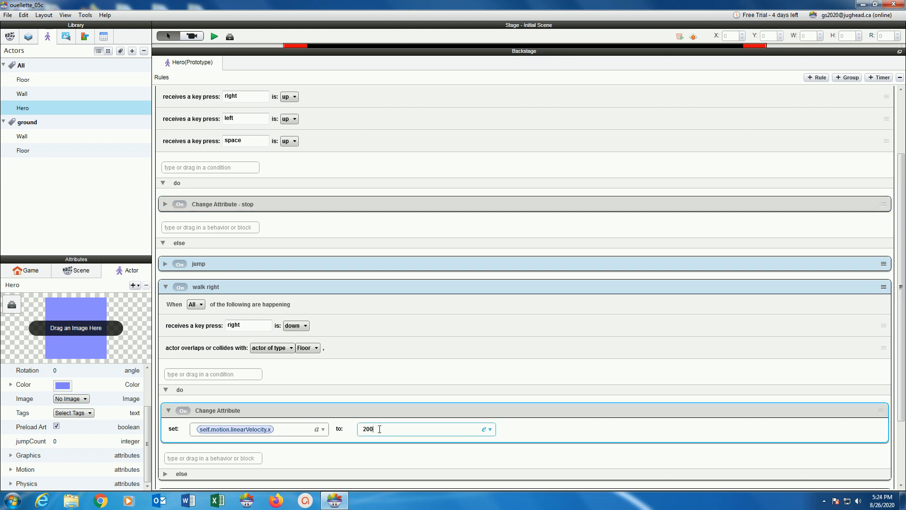
click(166, 287)
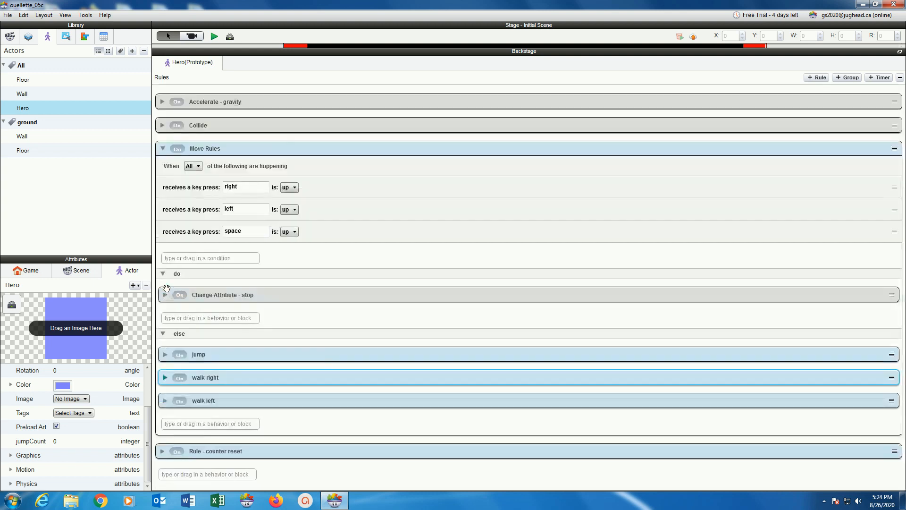
click(164, 401)
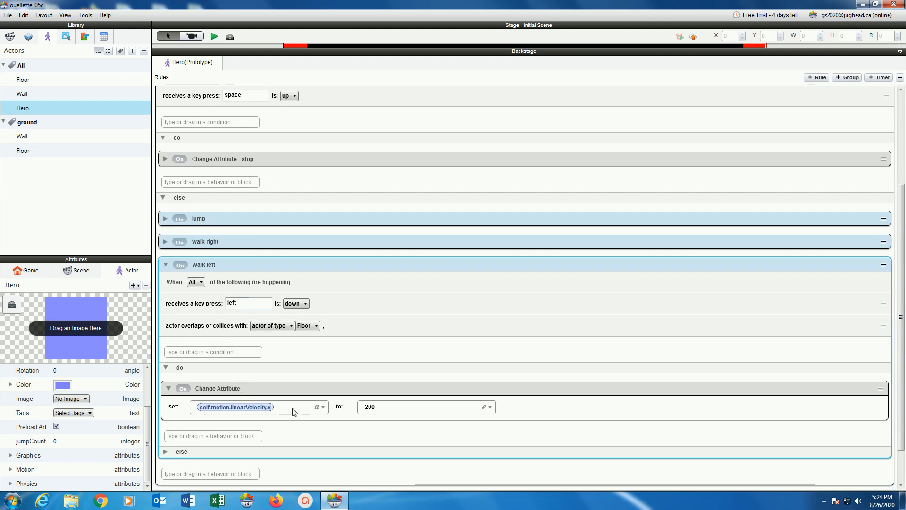
click(366, 408)
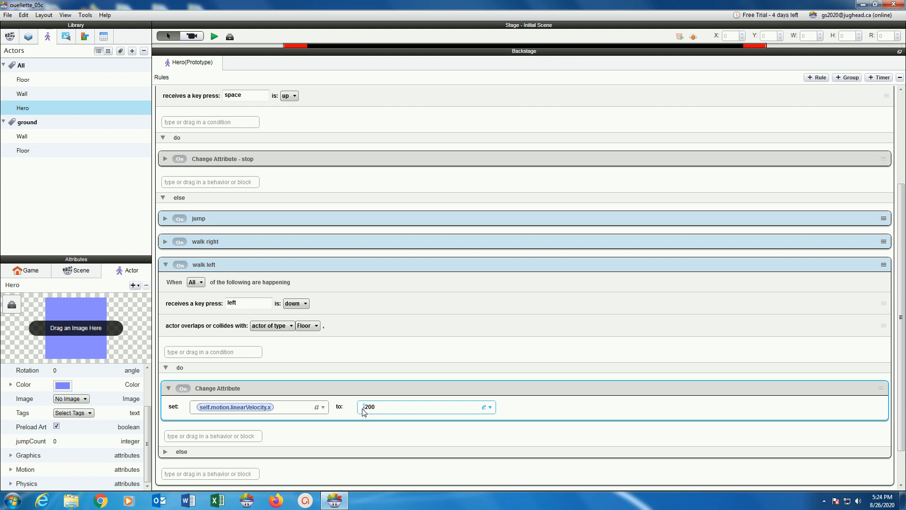
click(166, 265)
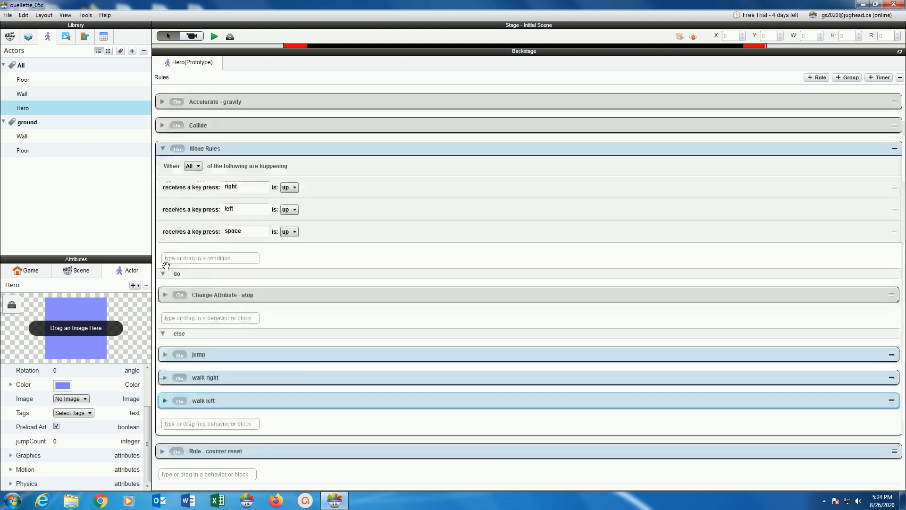
- Expand the jump rule, examine its conditions, vertical velocity and jumpCount decrement alongside the Hero's jumpCount attribute, and collapse the rule
click(165, 354)
scroll(213, 251, down, 3)
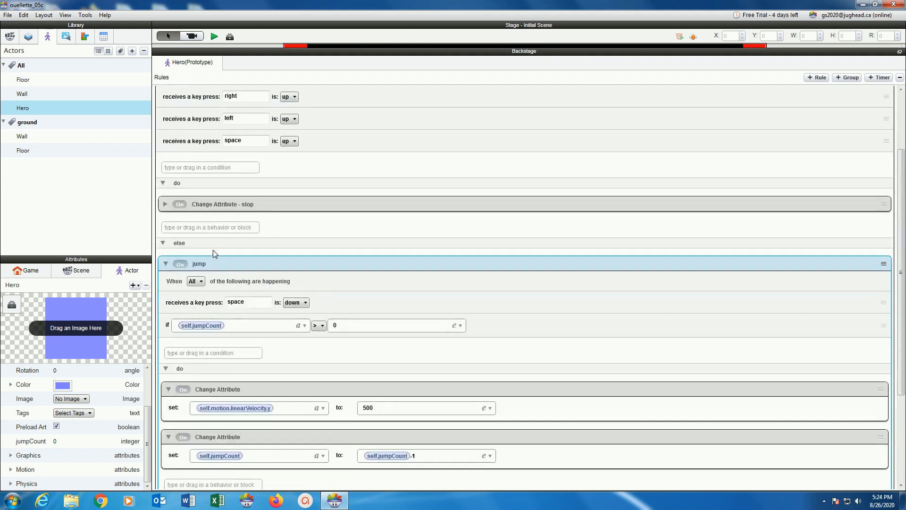
scroll(213, 250, down, 3)
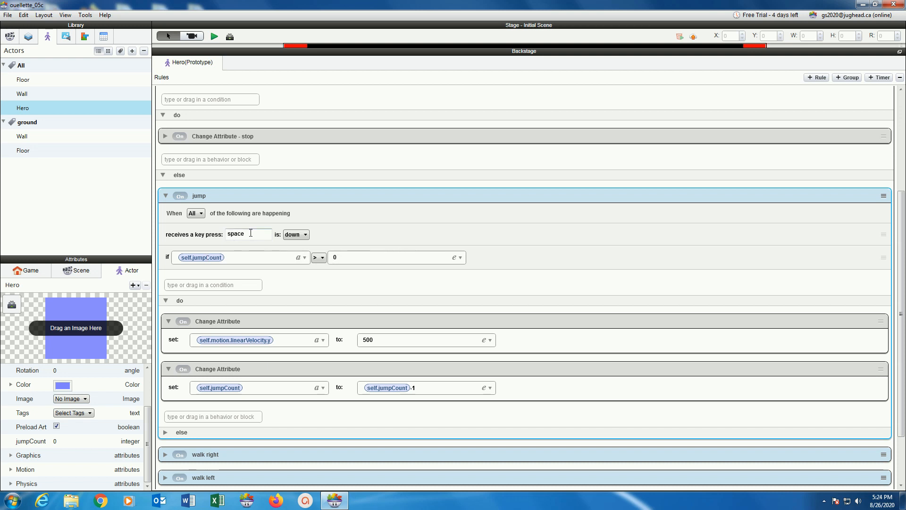
click(251, 233)
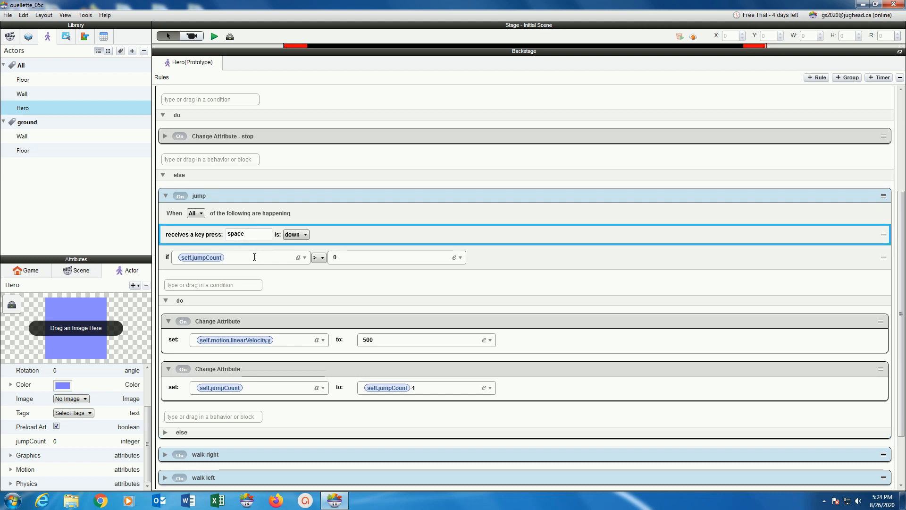
click(24, 442)
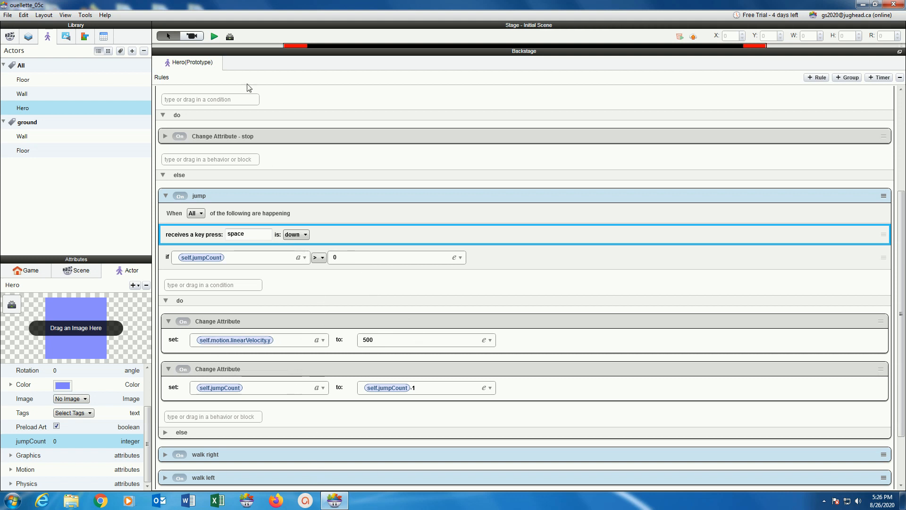
click(417, 387)
drag(416, 388, 408, 391)
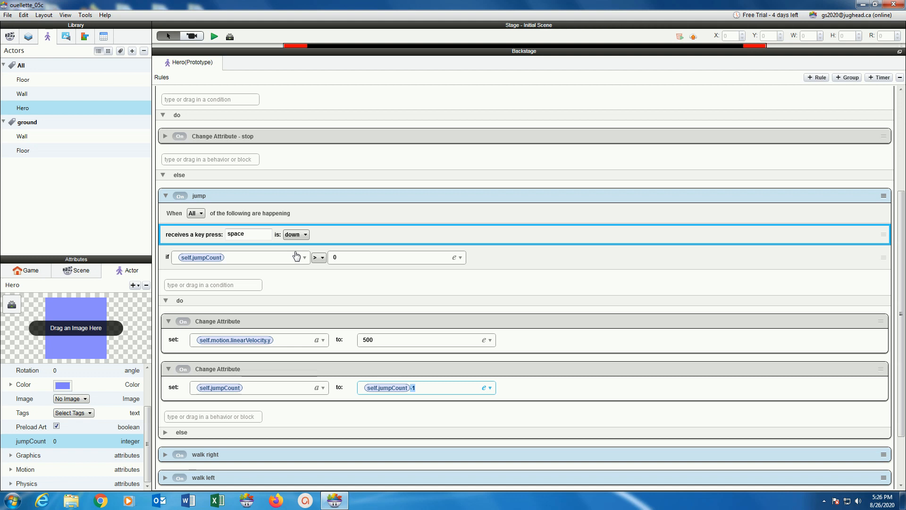
click(166, 197)
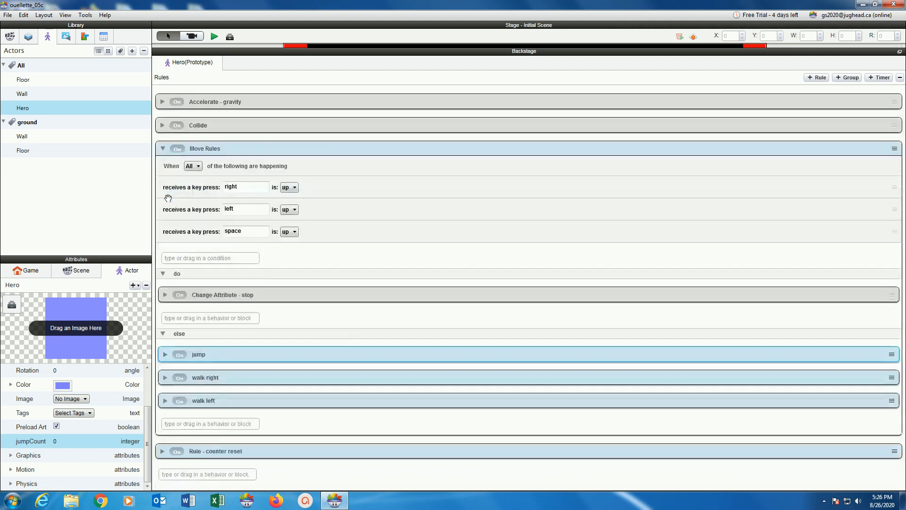
- Collapse Move Rules, examine the counter reset rule's Floor collision condition and jumpCount setting, and collapse that rule too
click(163, 148)
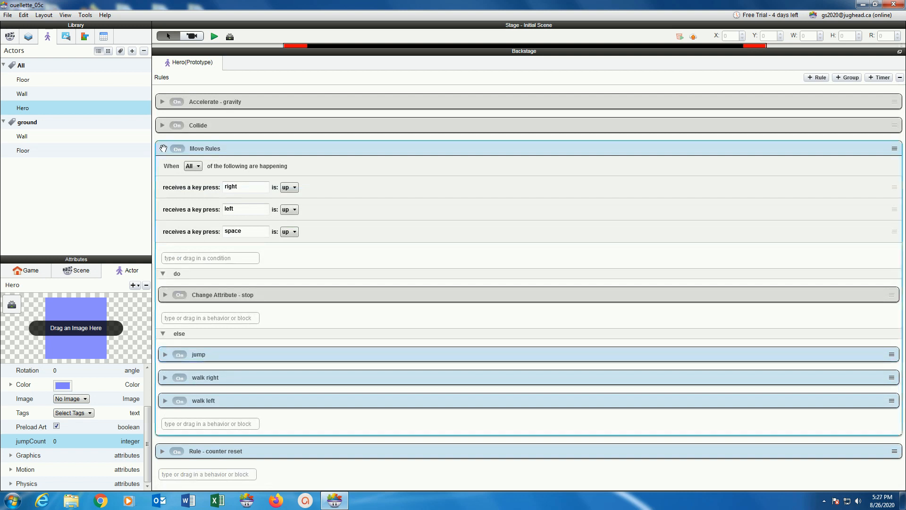
click(163, 148)
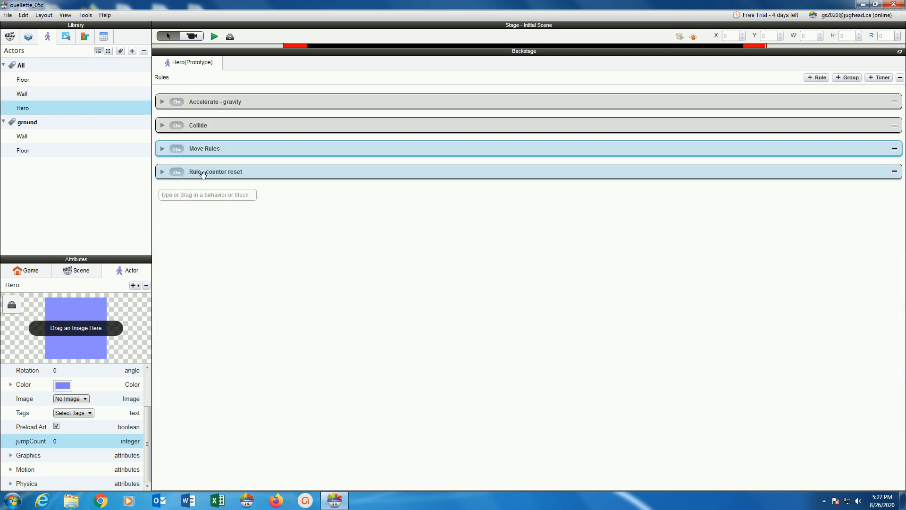
click(163, 172)
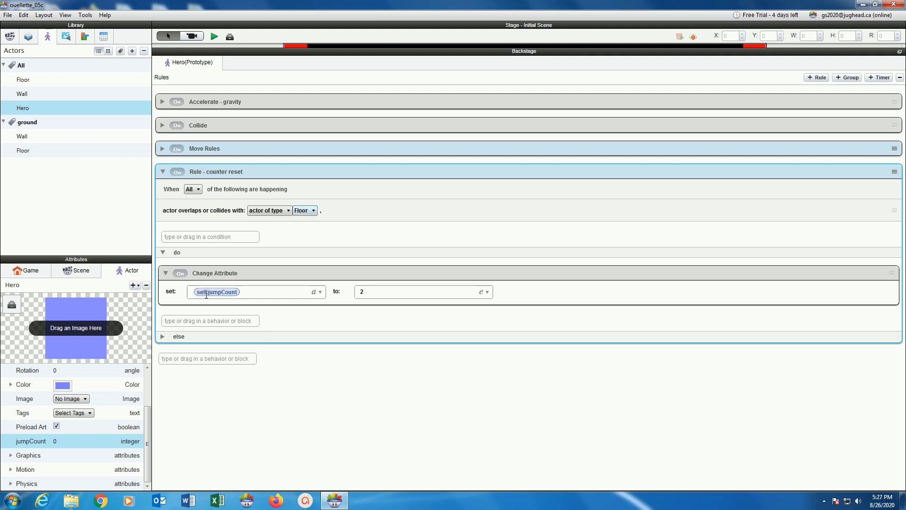
click(360, 293)
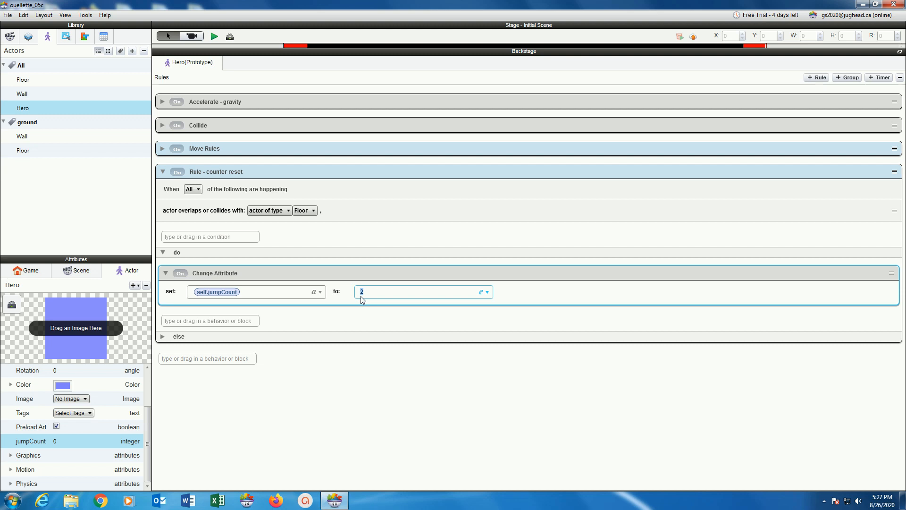
click(328, 316)
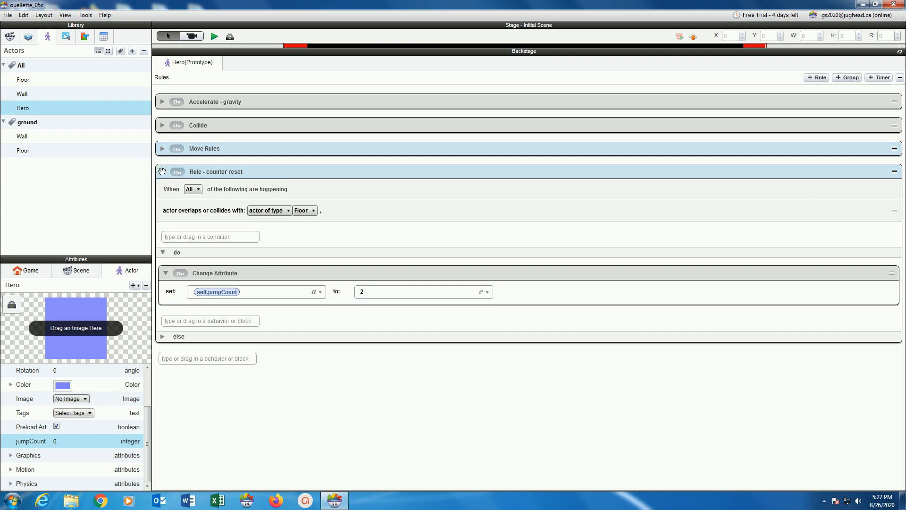
click(162, 171)
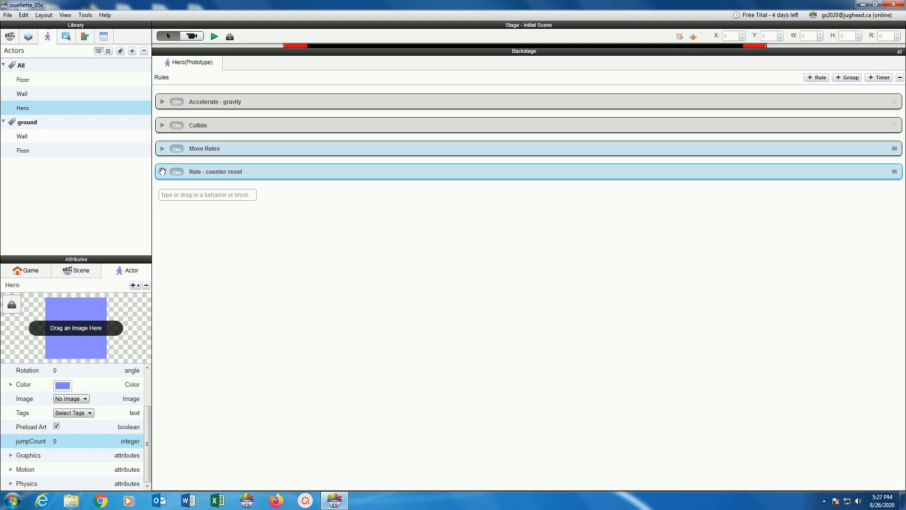
- Preview the scene and test the Hero jumping and walking left and right along the bottom floor
click(214, 37)
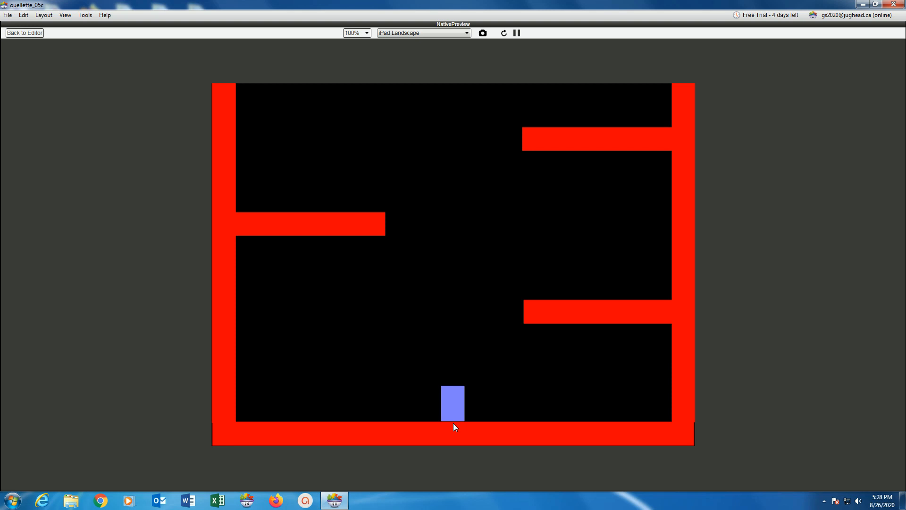
key(Up)
key(Up)
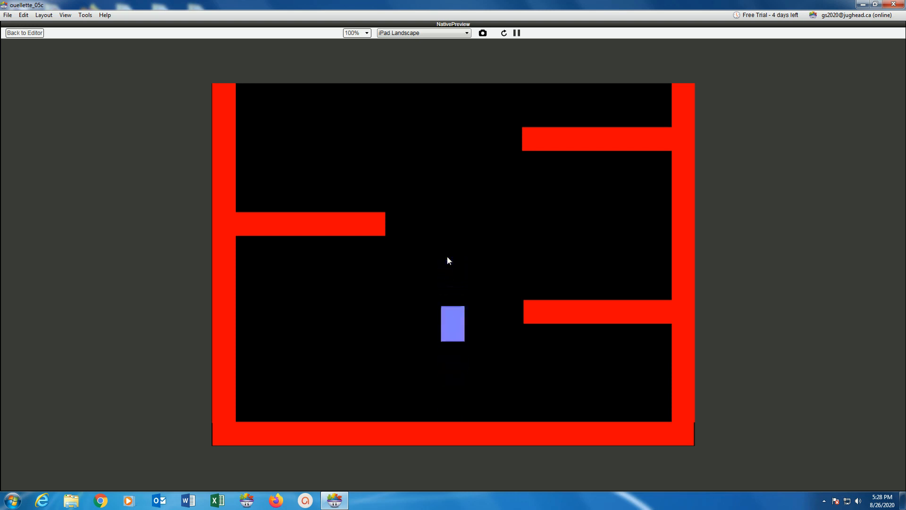
key(Left)
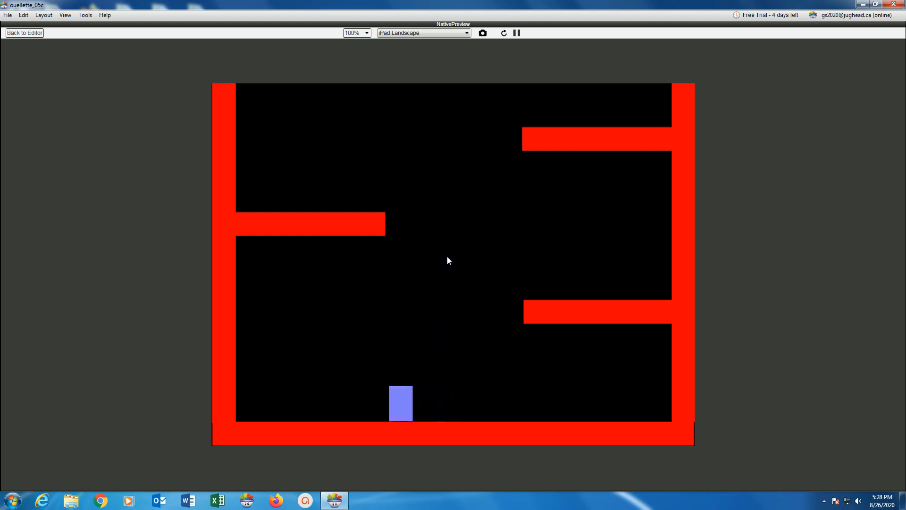
key(Right)
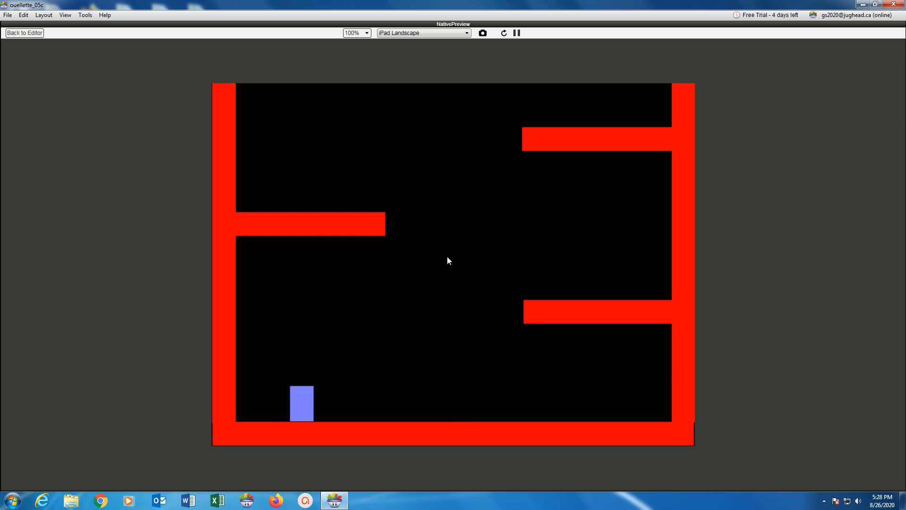
key(Up)
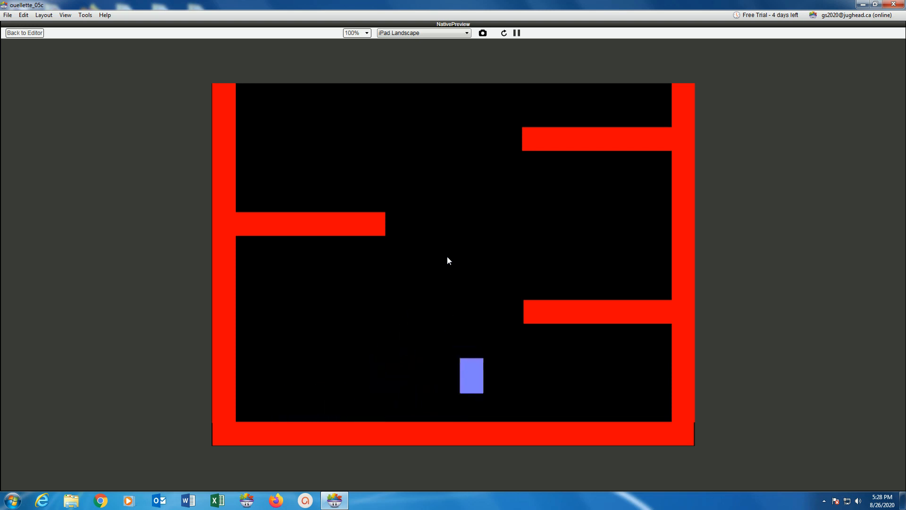
key(Left)
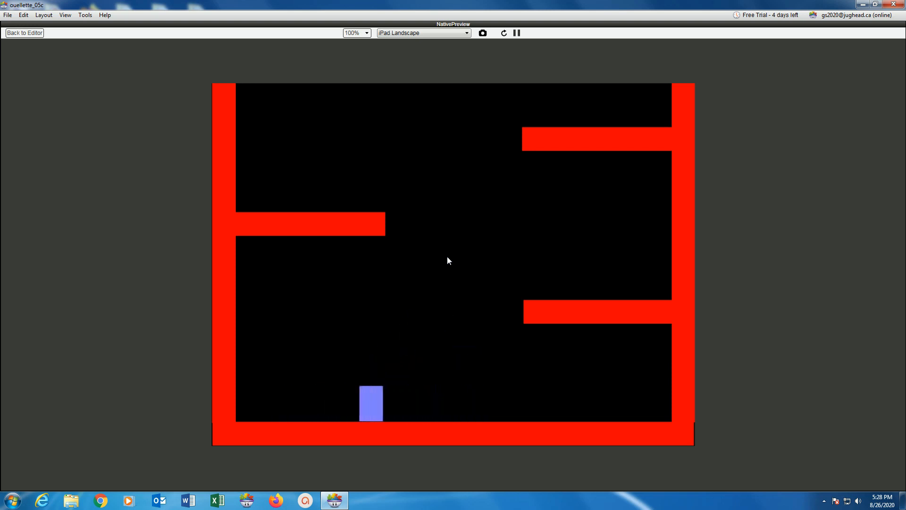
- Test jumping the Hero onto the lower right platform and from there across to the left platform
key(Right)
key(Up)
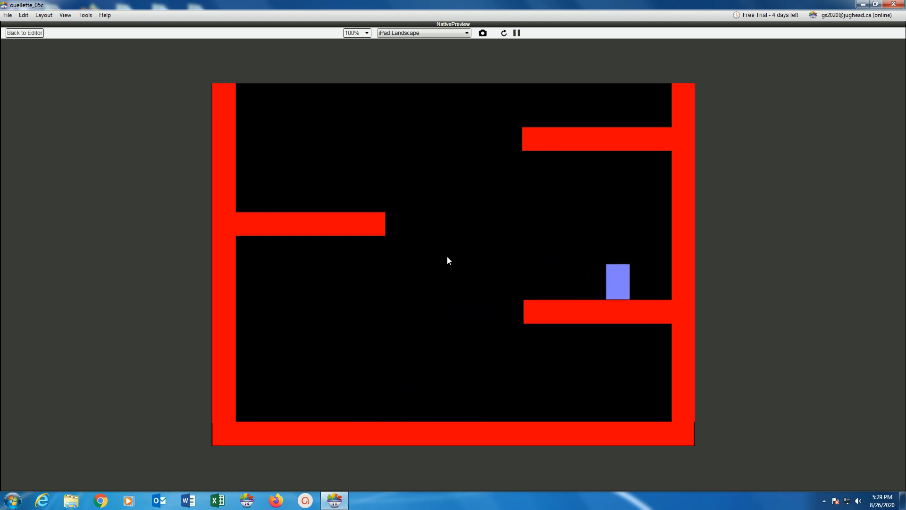
key(Left)
key(Up)
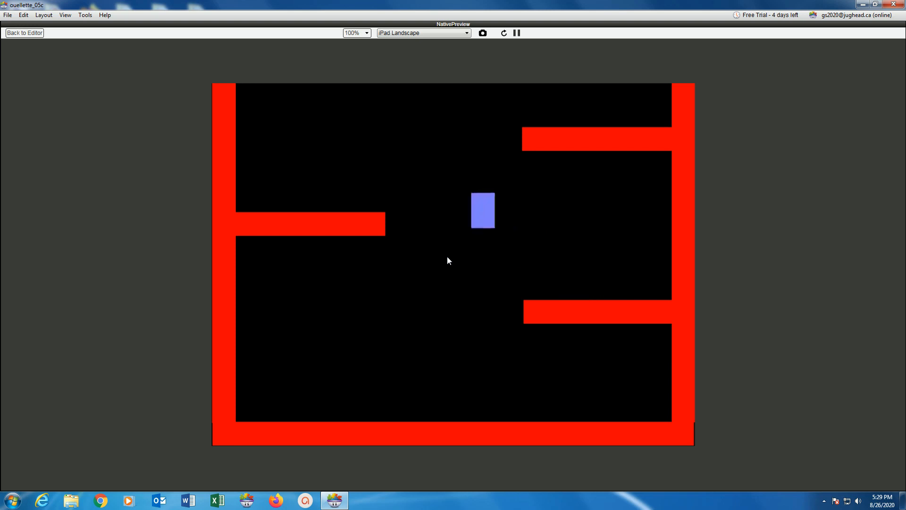
key(Left)
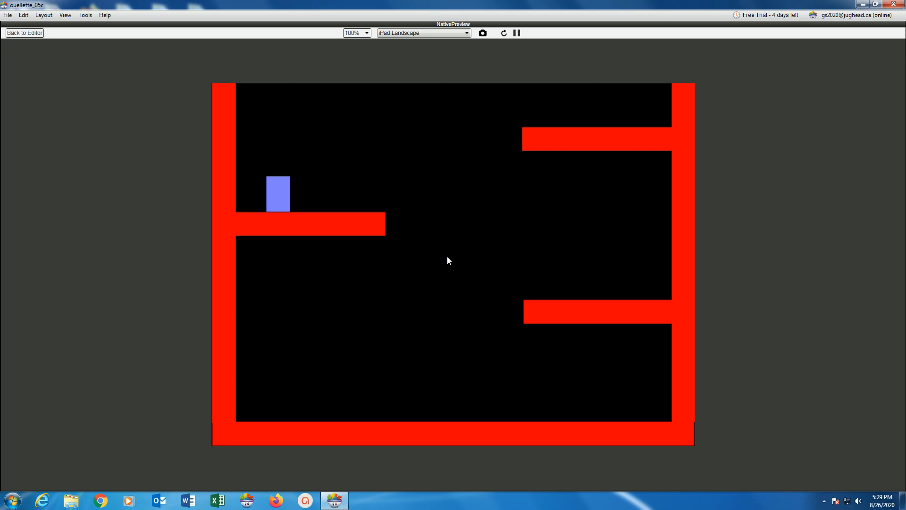
- Test walking the Hero back and forth on the left platform and off its edge, and return to the editor
key(Left)
key(Right)
key(Left)
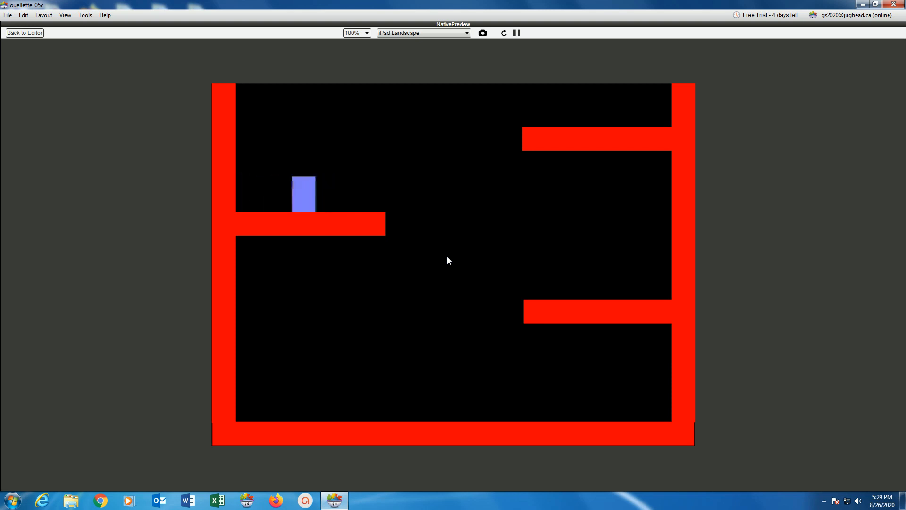
key(Right)
key(Left)
key(Right)
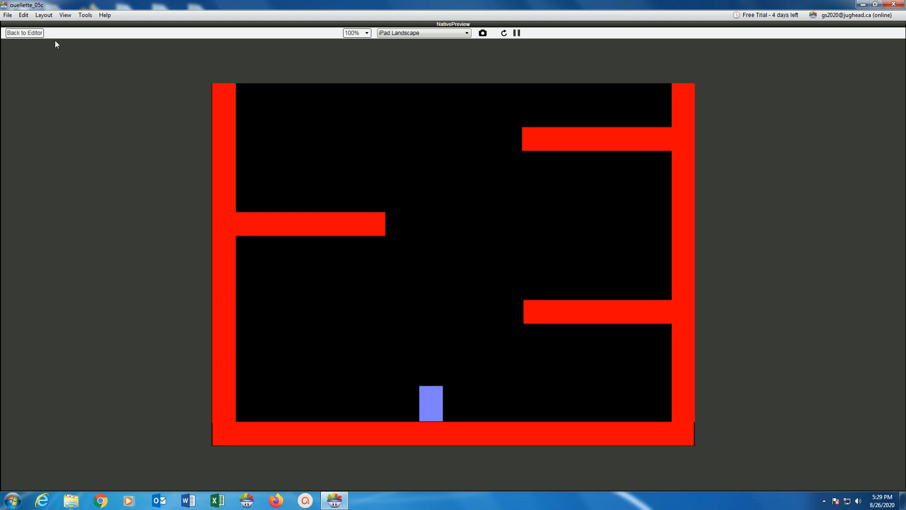
click(35, 33)
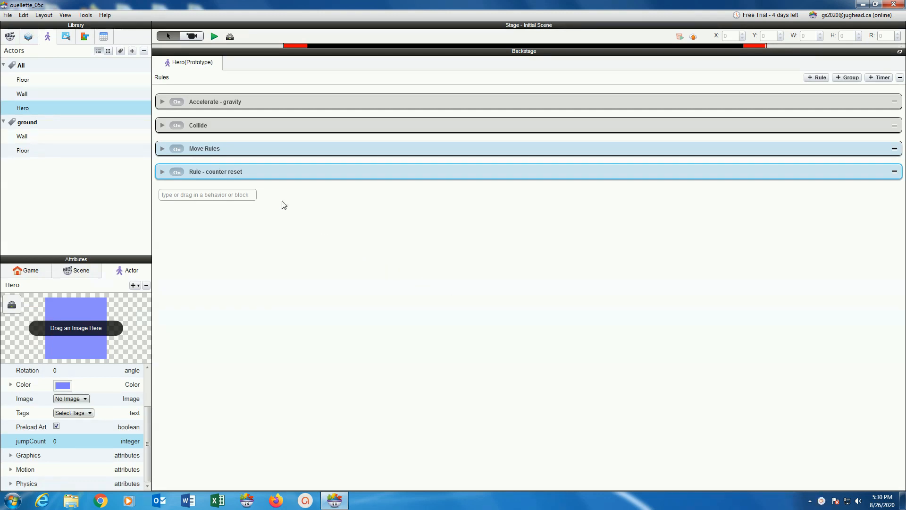
- Start a new project, saving the current one first and overwriting its existing directory
click(8, 16)
click(17, 29)
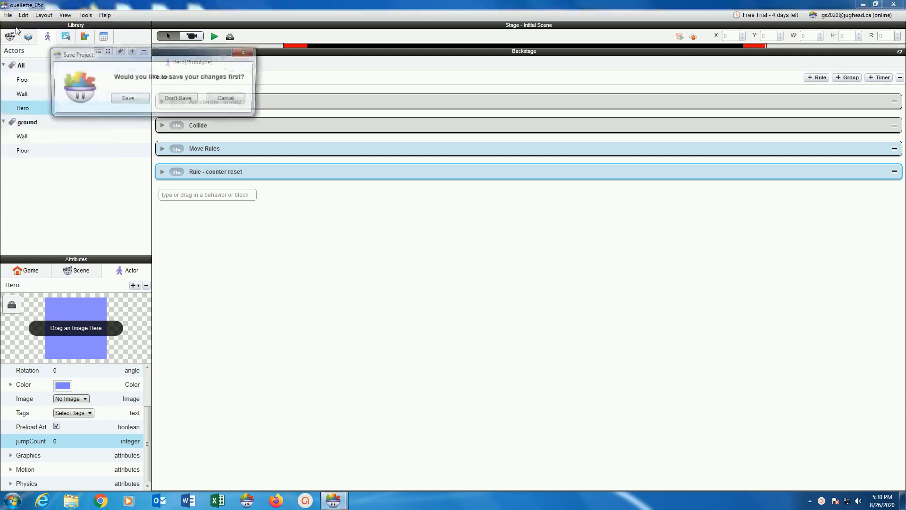
click(134, 99)
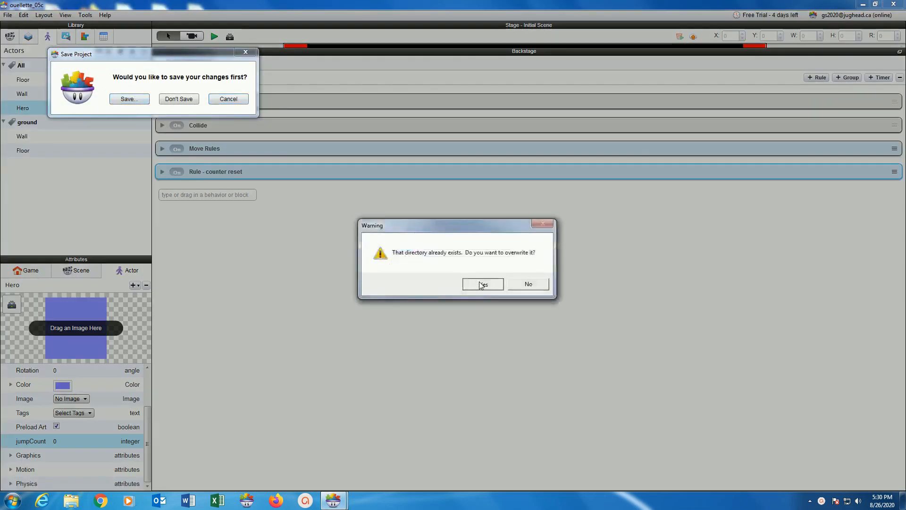
click(482, 284)
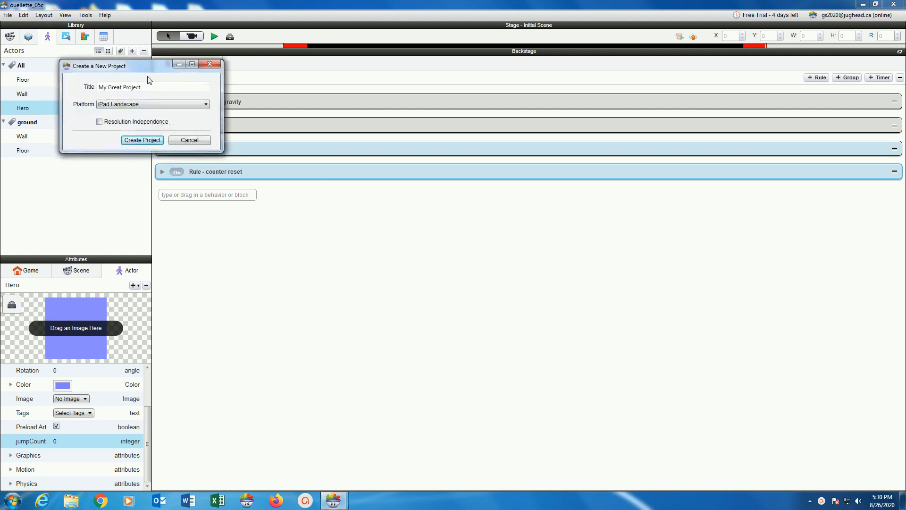
- Create an iPad Landscape project titled with the previous project's name prefix followed by _05d, and add a first actor
drag(152, 87, 99, 81)
text(g)
text(uellette_)
text(05d)
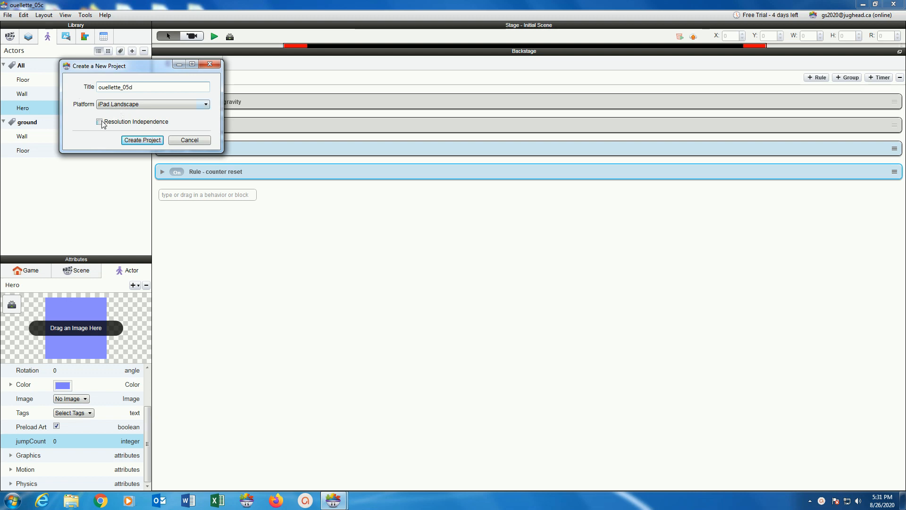
click(128, 141)
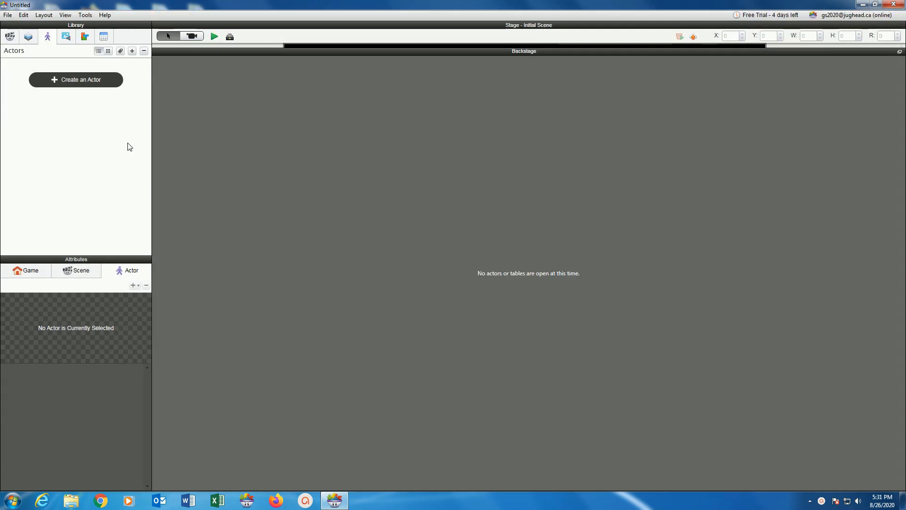
click(82, 85)
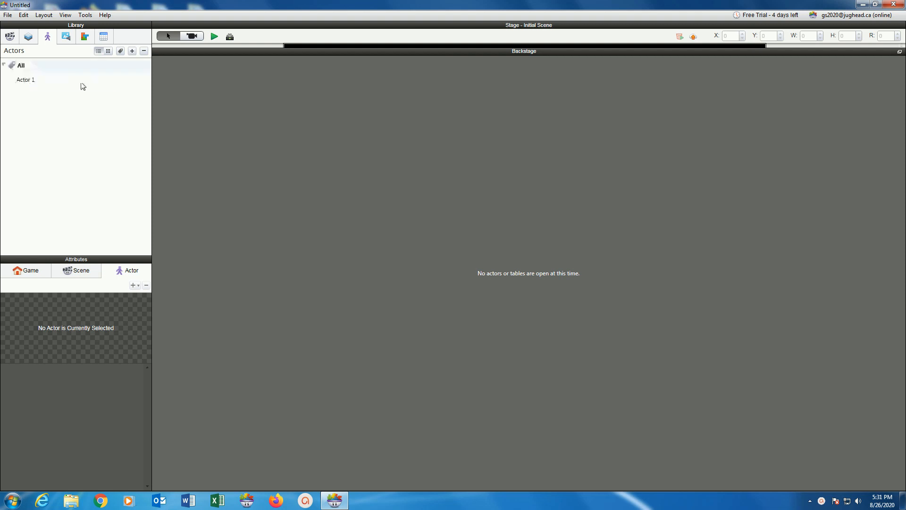
- Rename the first actor as Hero and set its size to 50 wide by 75 high
double_click(30, 81)
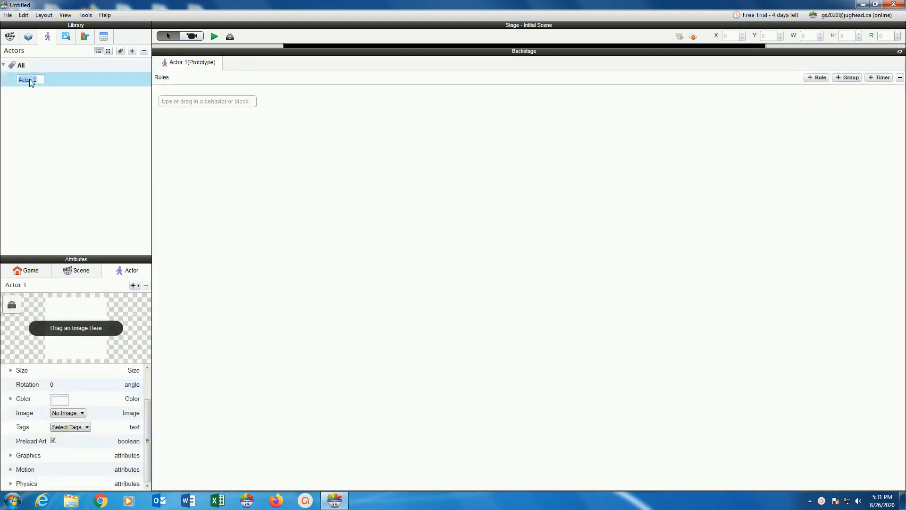
text(Hero)
key(Return)
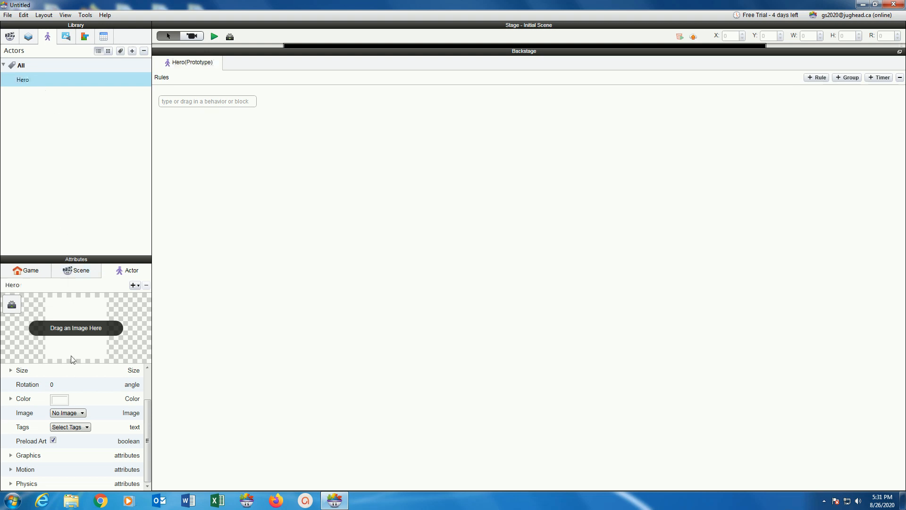
click(11, 372)
scroll(60, 383, up, 1)
click(56, 402)
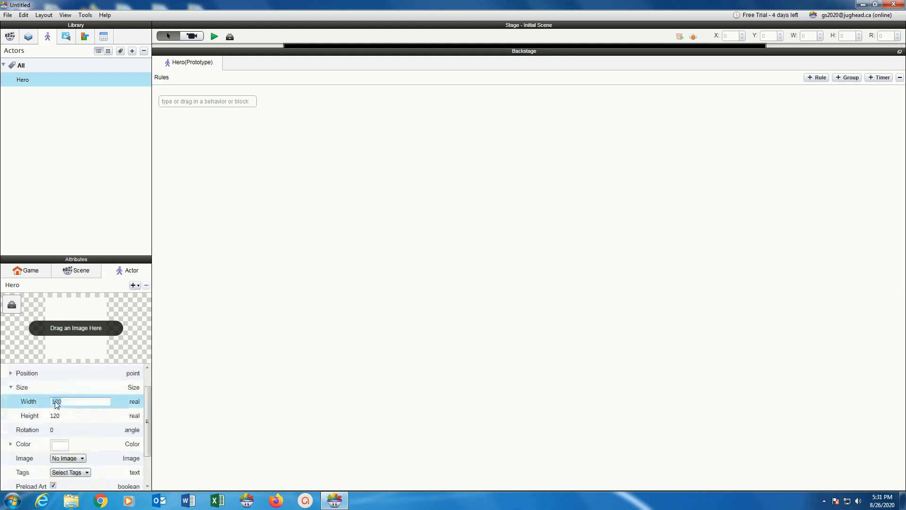
text(50)
click(54, 415)
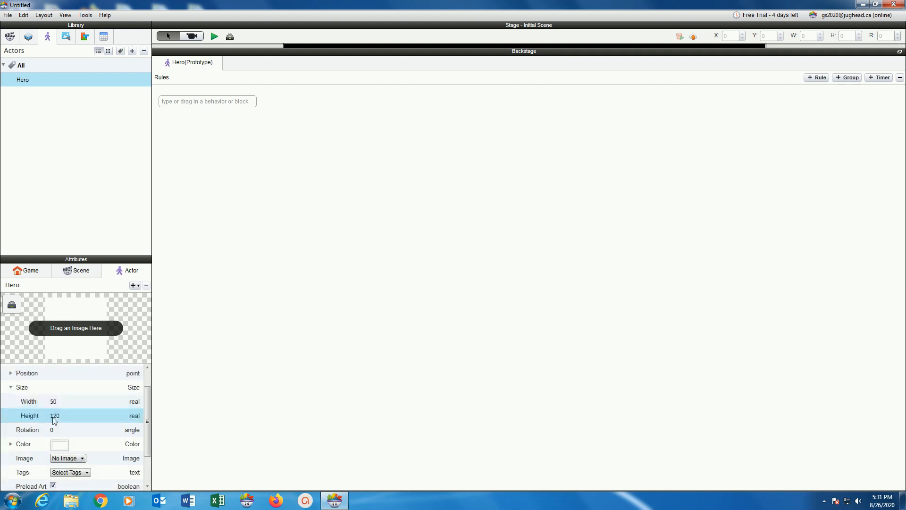
text(75)
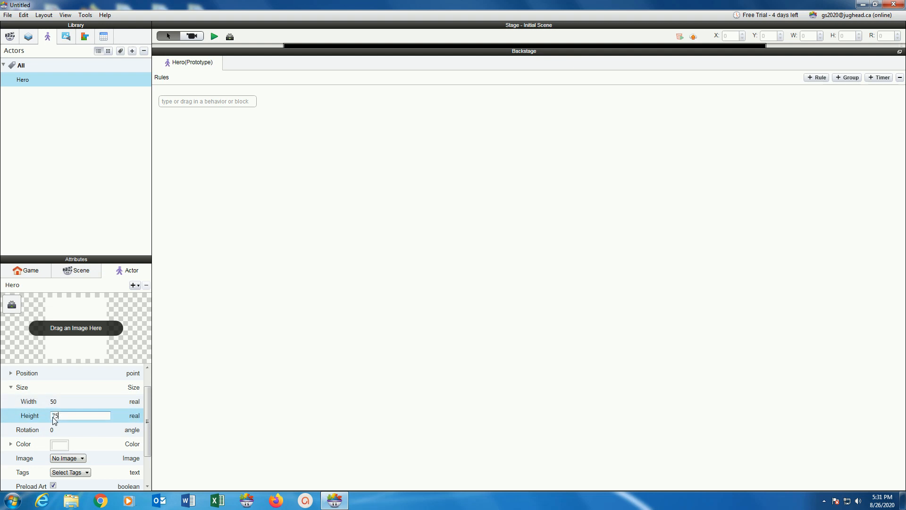
key(Return)
- Set the Hero actor's color to the light periwinkle blue from the basic colors
scroll(53, 420, down, 2)
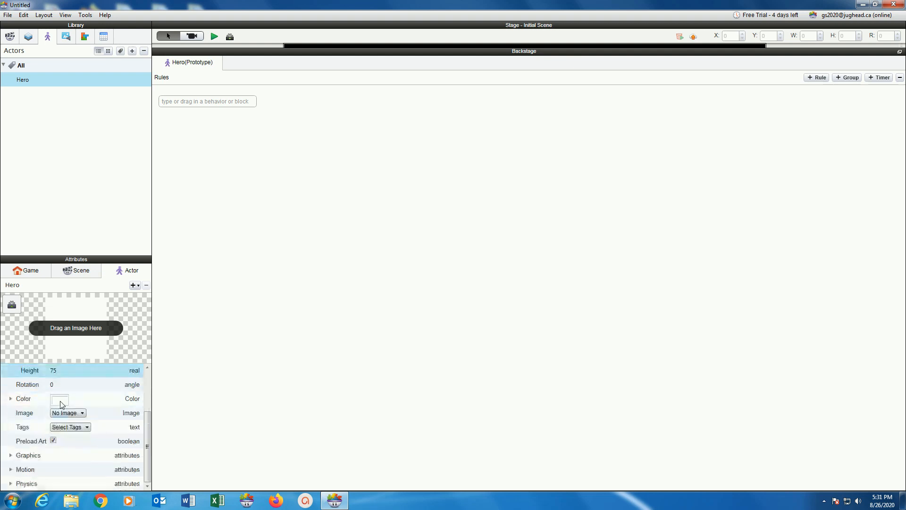
click(60, 399)
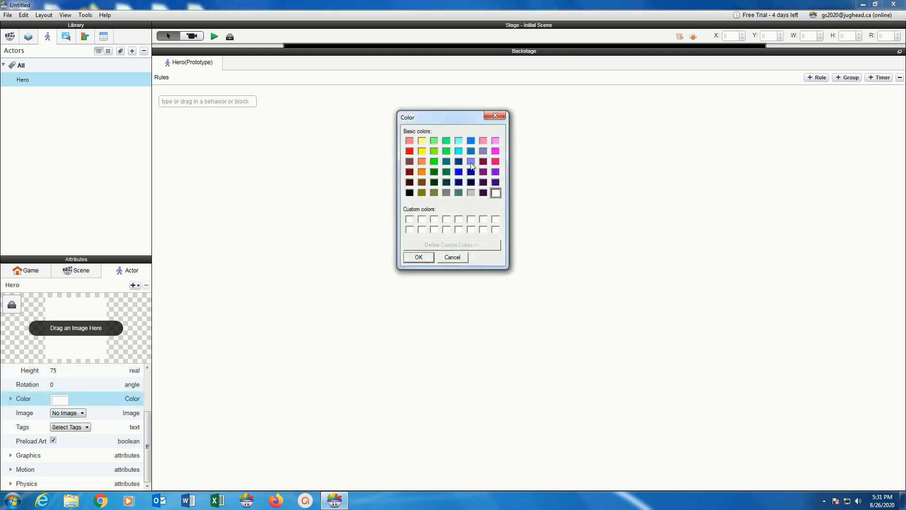
click(472, 162)
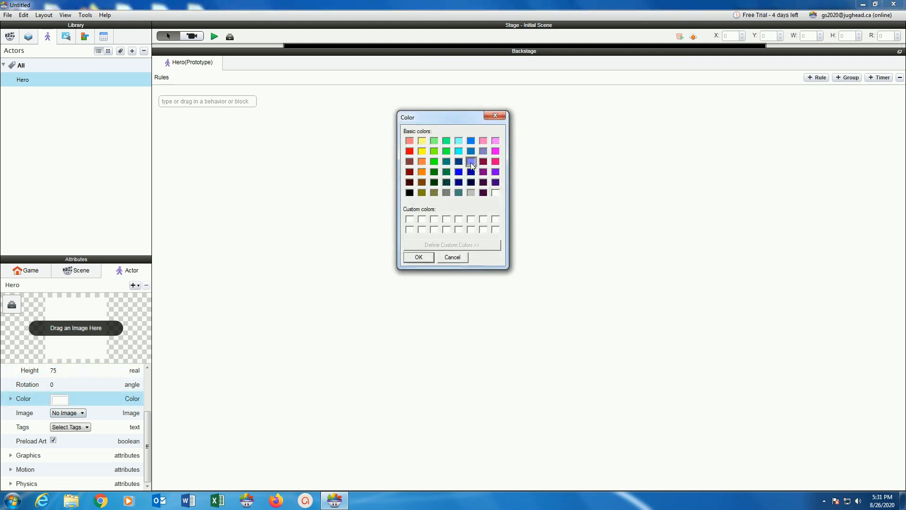
click(418, 260)
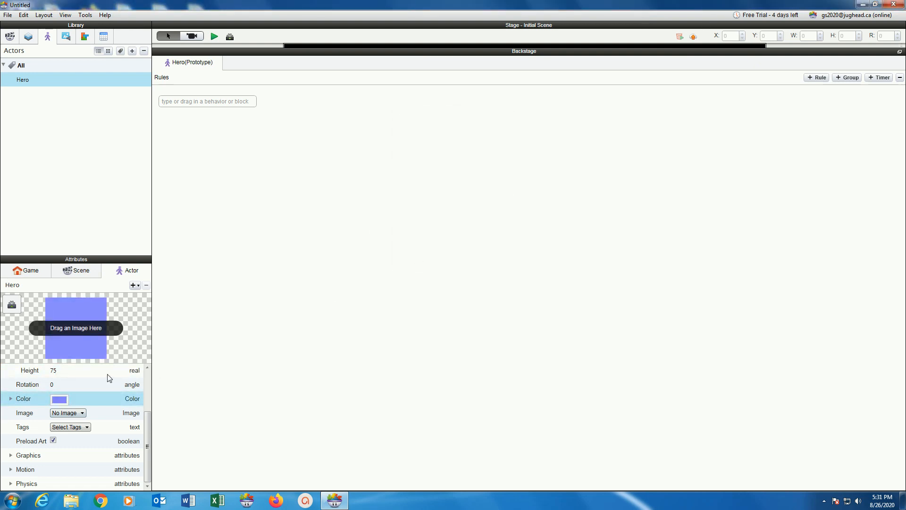
scroll(108, 378, up, 5)
scroll(108, 378, down, 5)
scroll(81, 434, up, 5)
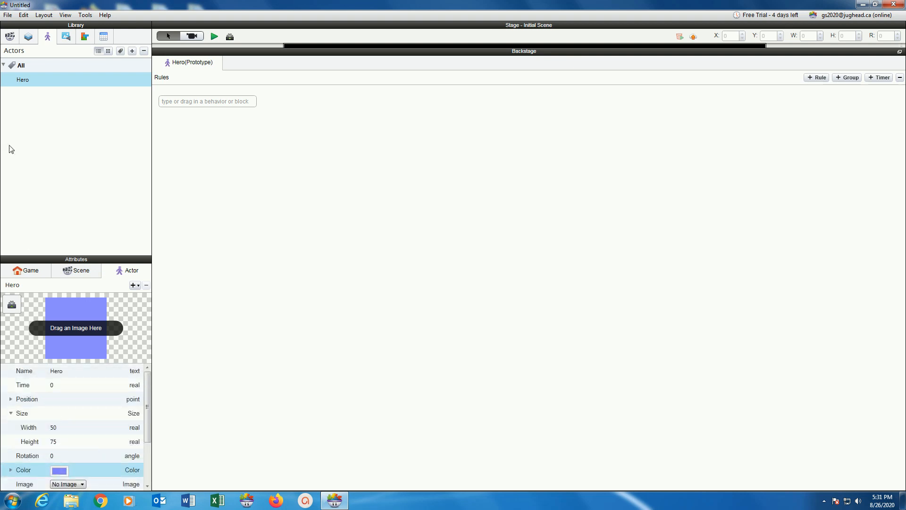
- Add a second actor to the project and name it Floor
click(132, 51)
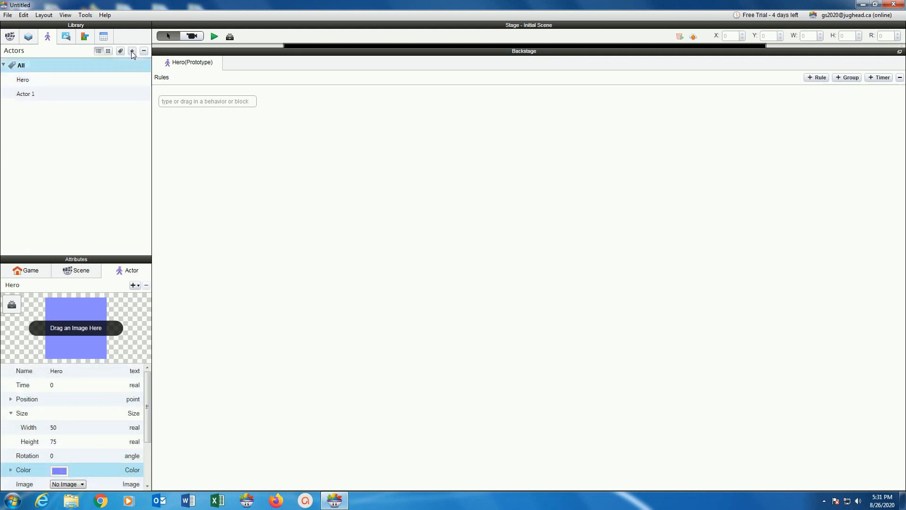
double_click(25, 95)
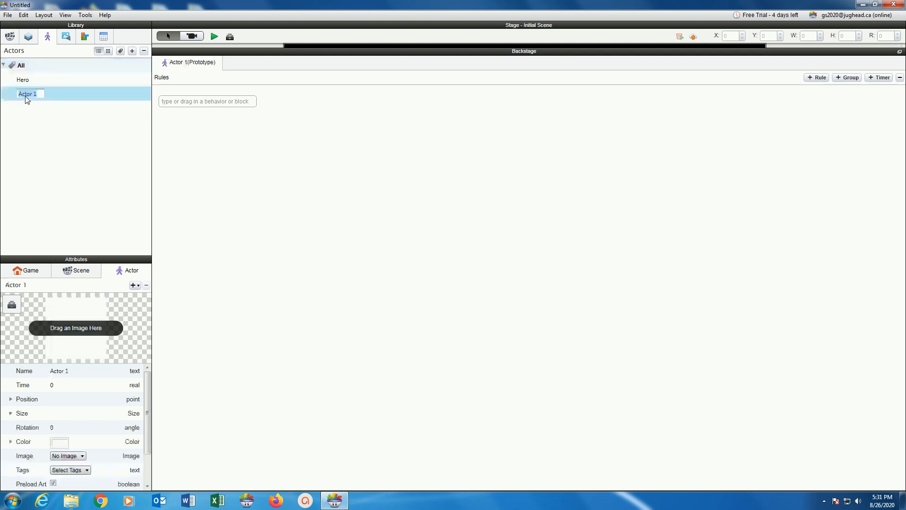
text(Floor)
key(Return)
- Set the Floor actor's width and height to 50 and its color to bright red
click(11, 413)
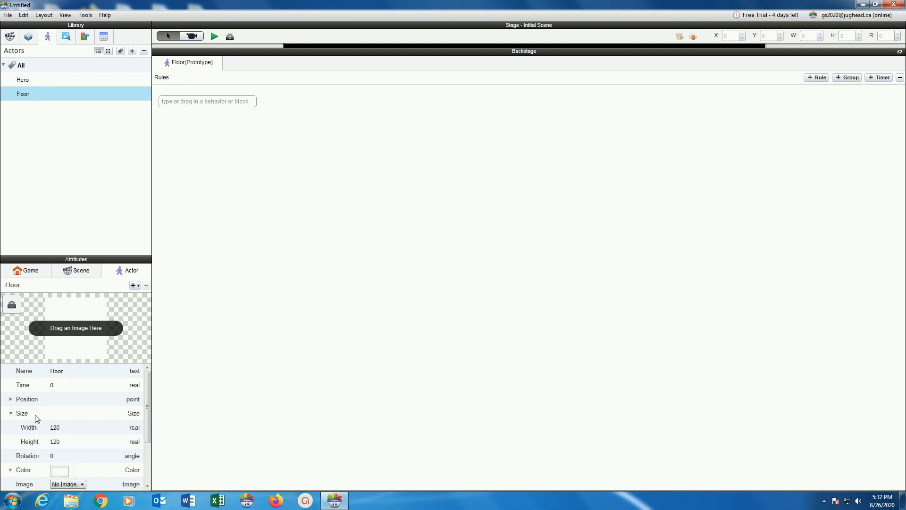
click(56, 431)
text(50)
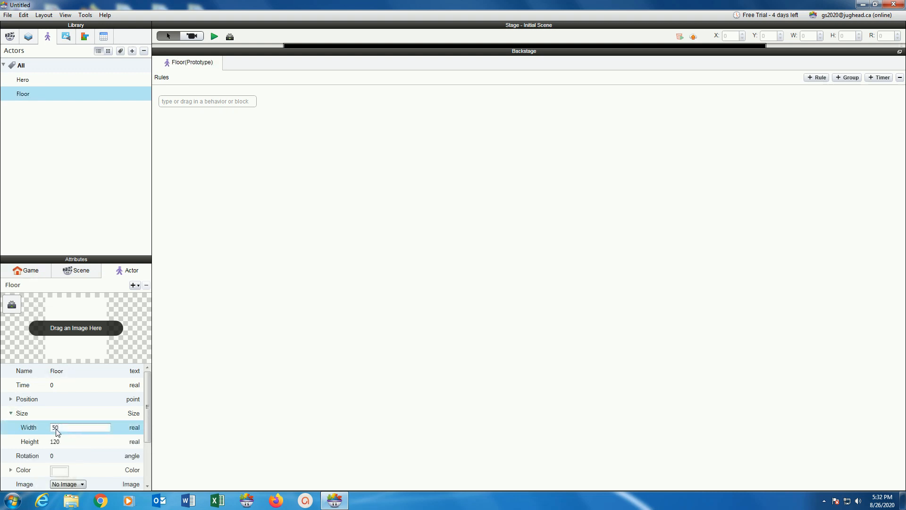
click(56, 443)
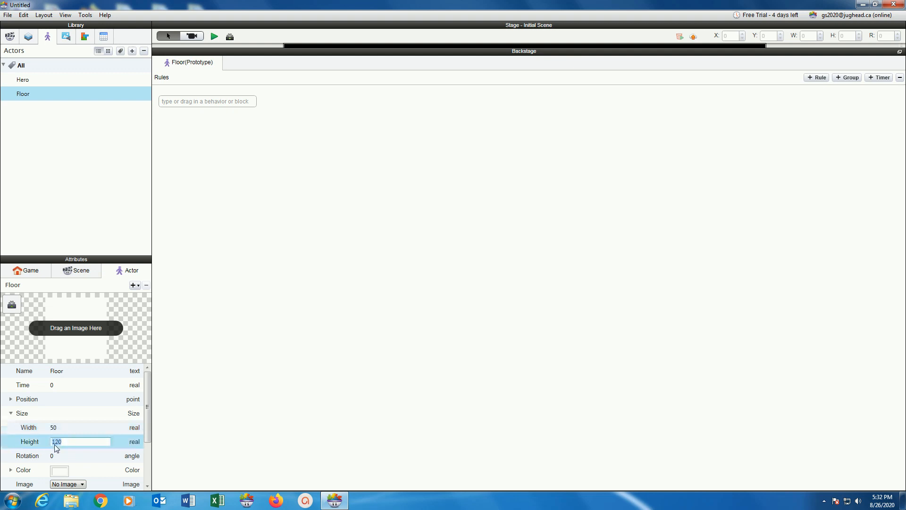
text(50)
key(Return)
click(59, 470)
click(409, 151)
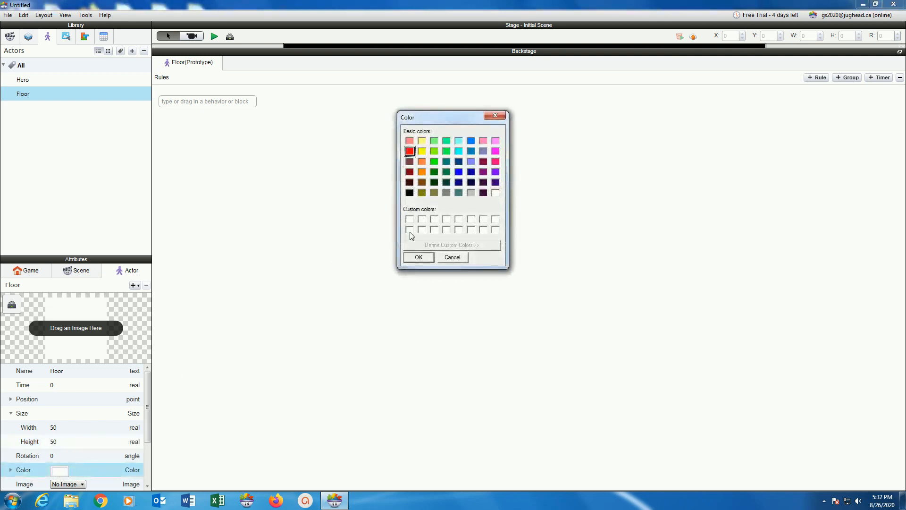
click(413, 258)
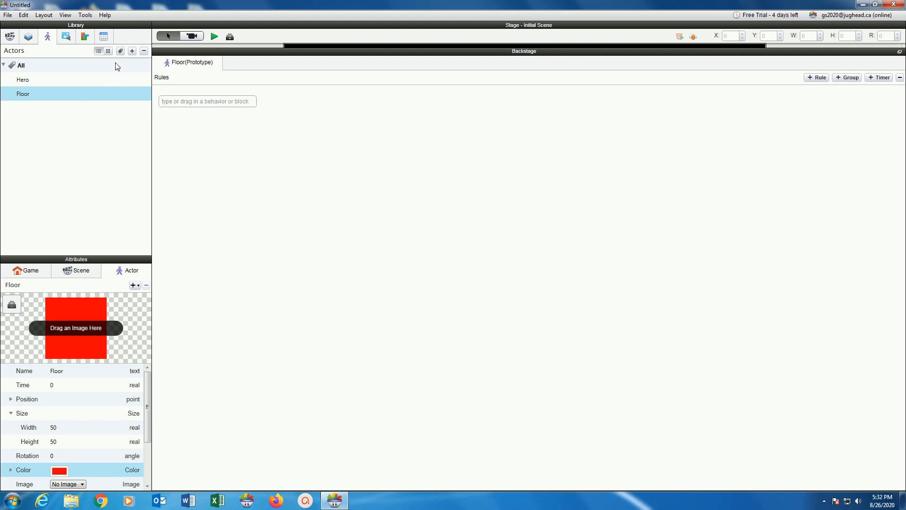
- Add a third actor to the project and name it Wall
click(132, 51)
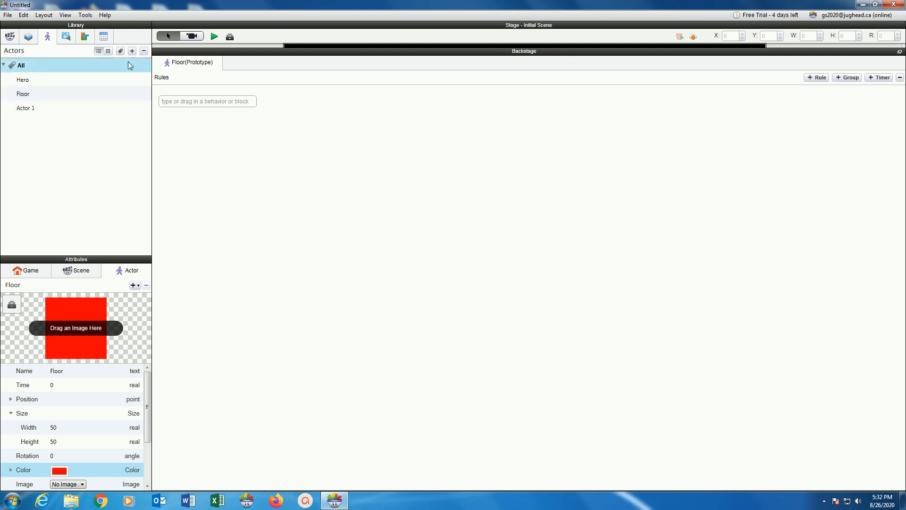
double_click(32, 107)
text(Wall)
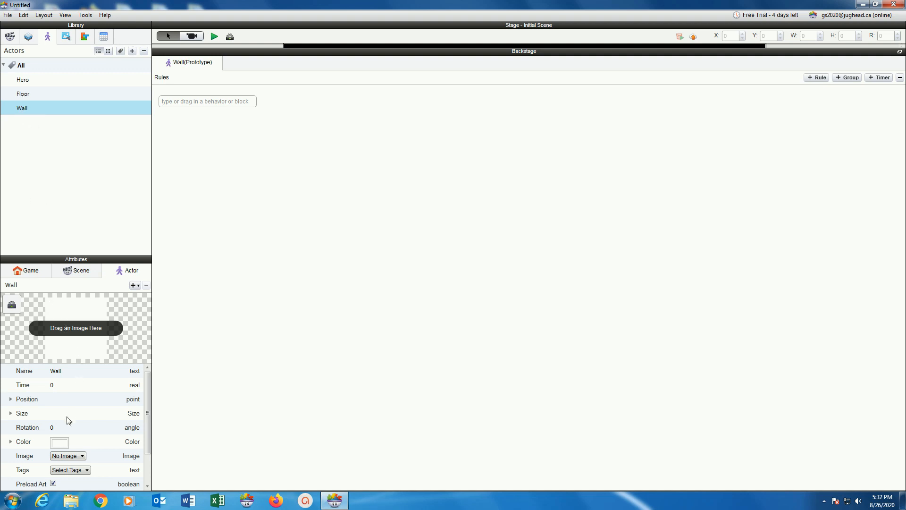
- Set the Wall actor's width and height to 50 and its color to bright red
click(10, 413)
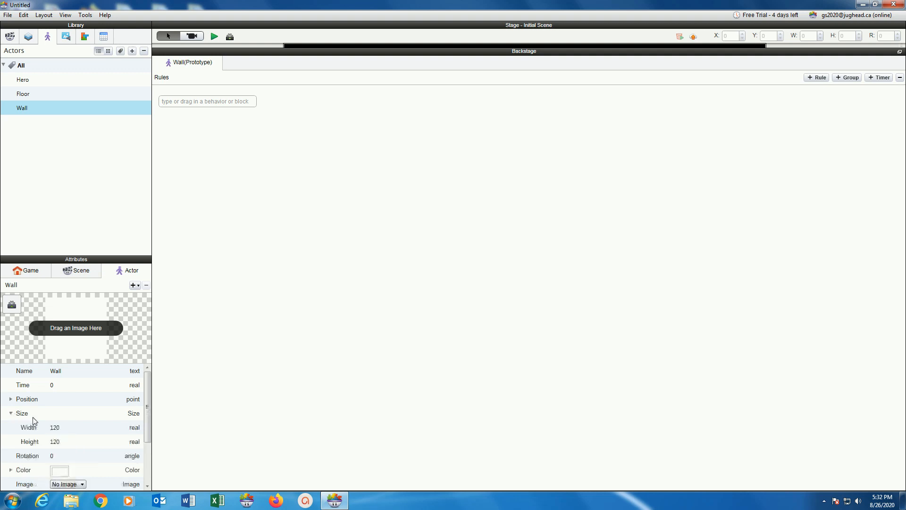
click(54, 428)
text(50)
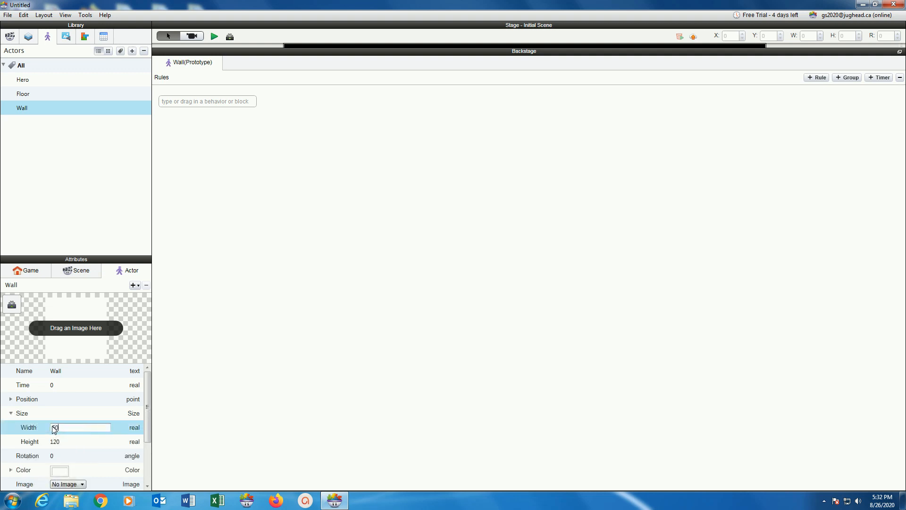
click(54, 441)
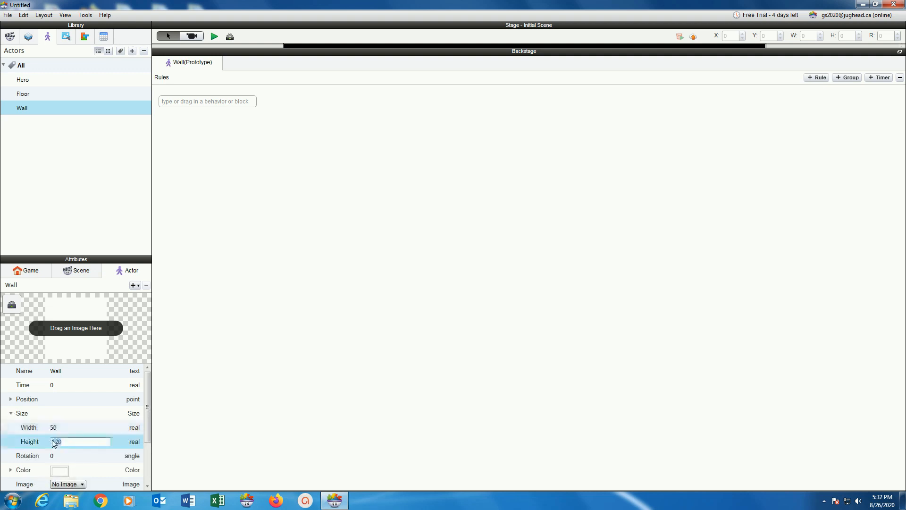
text(50)
key(Return)
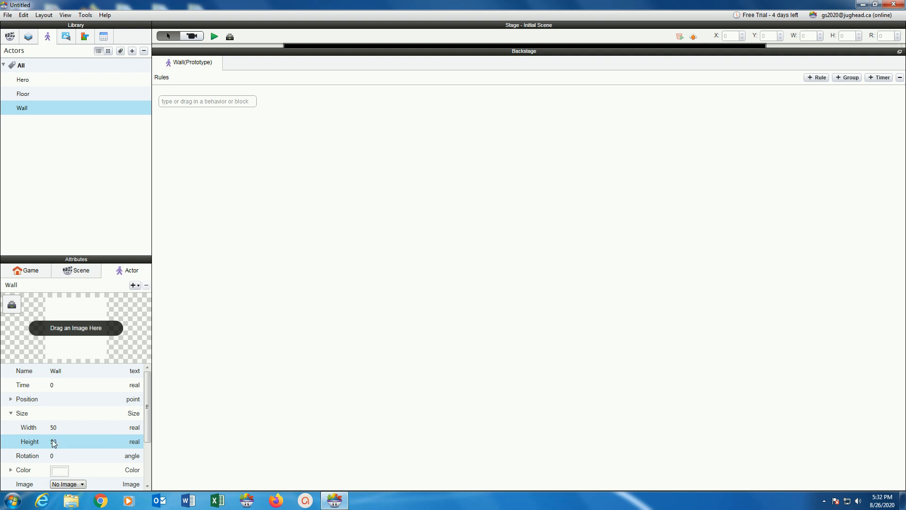
click(59, 471)
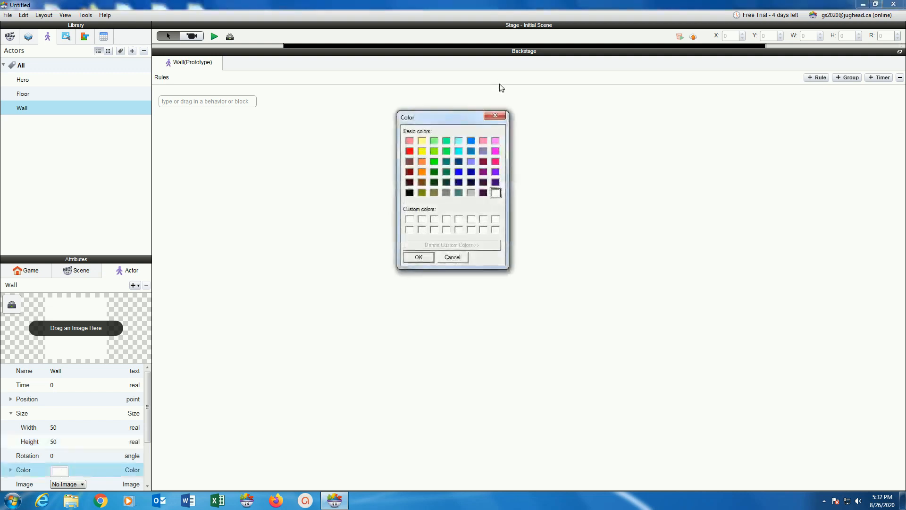
click(409, 151)
click(413, 258)
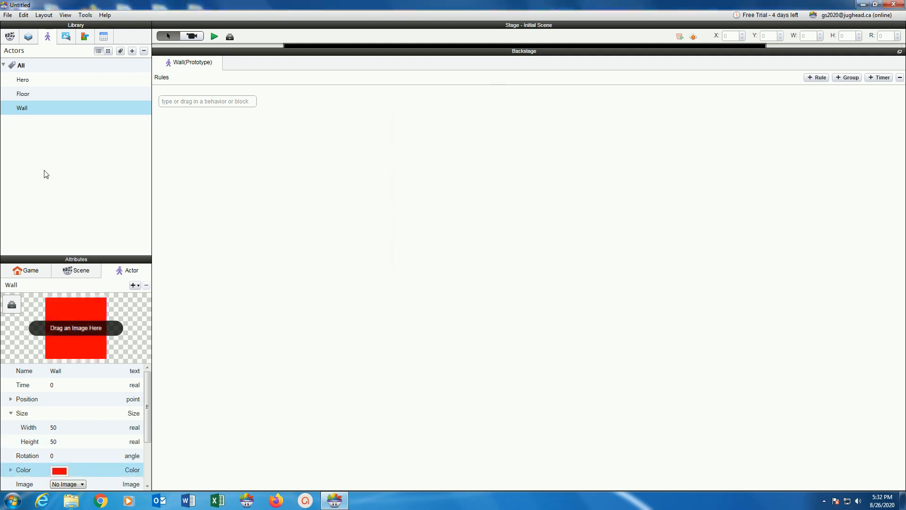
- Save the project in the GameSalad Exercises folder under its suggested name ending in _05d
click(7, 15)
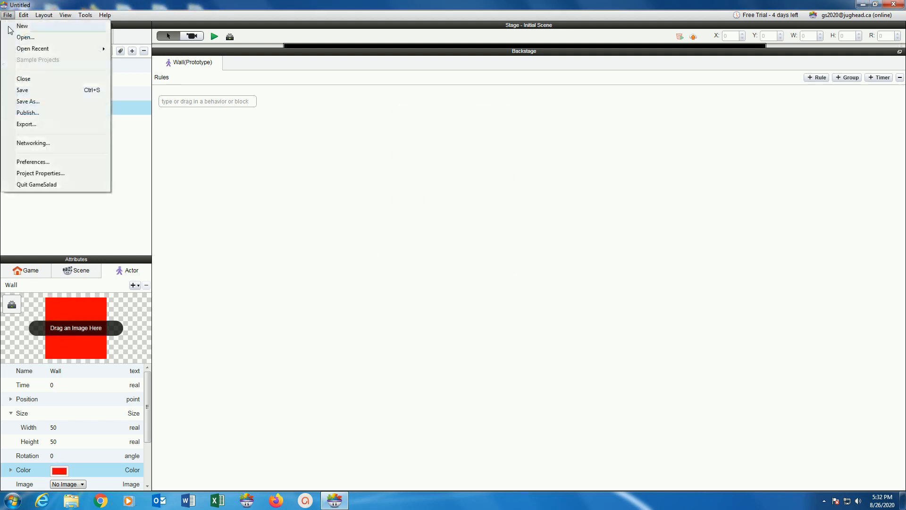
click(19, 90)
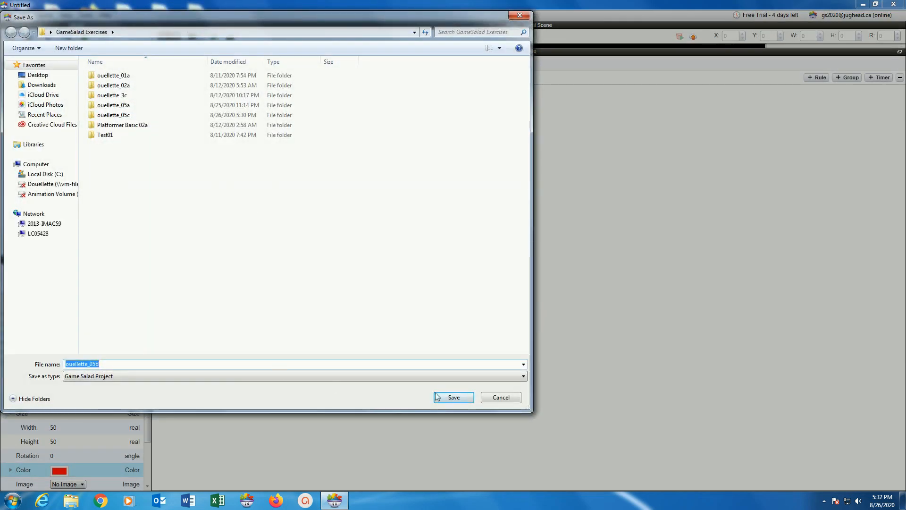
click(446, 398)
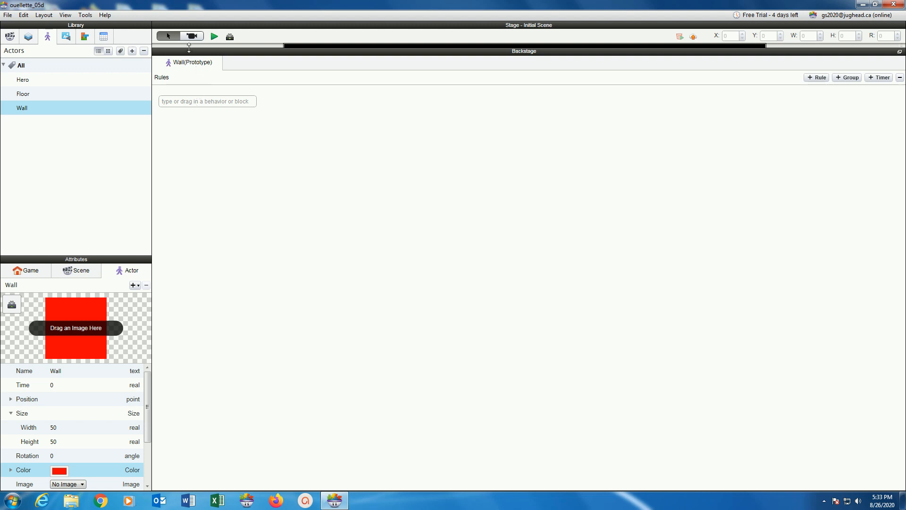
- Reveal the stage, place a Floor instance in the scene's bottom-left corner and stretch it across the full bottom edge
drag(191, 51, 239, 432)
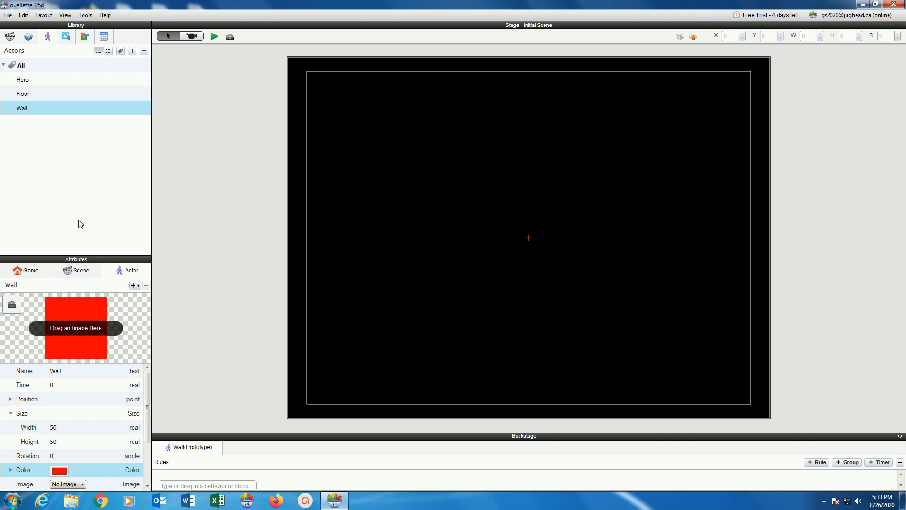
drag(20, 94, 297, 403)
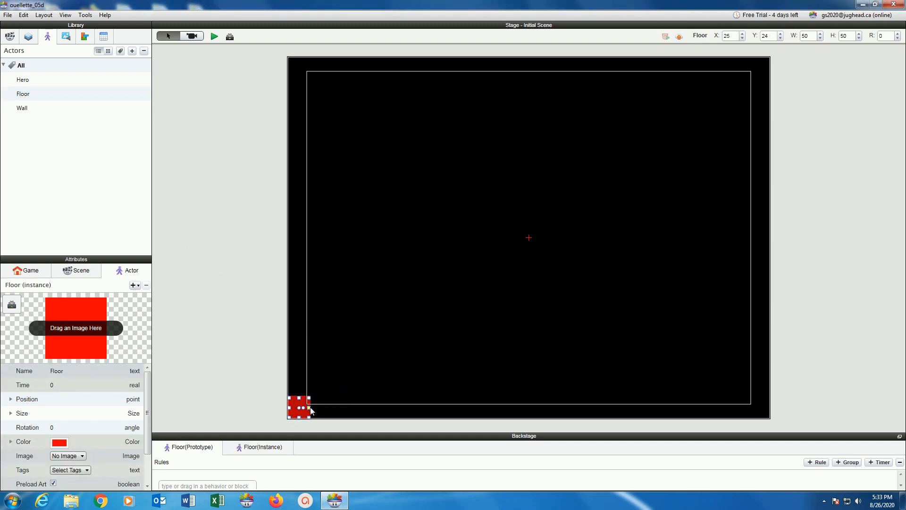
drag(311, 407, 766, 406)
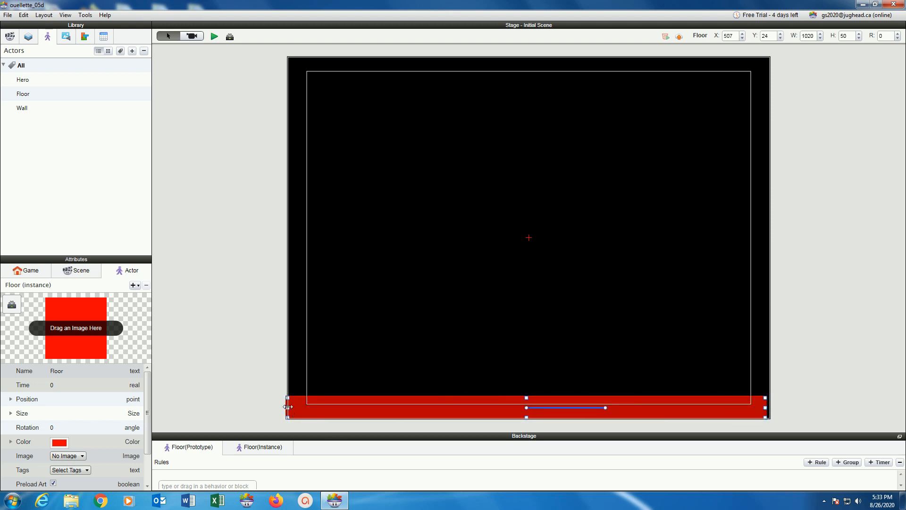
drag(288, 407, 289, 408)
click(305, 246)
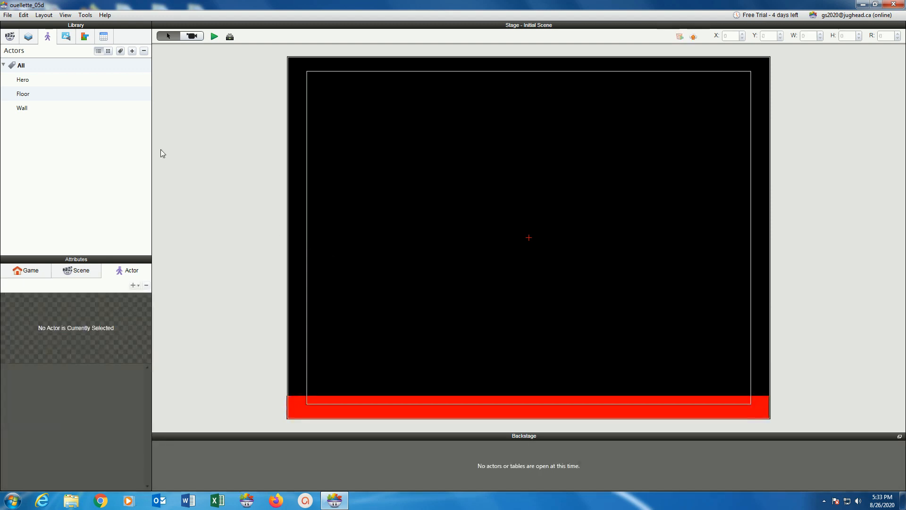
- Place Wall instances 50 wide by about 706 high along the scene's left and right edges, lowering the left one to meet the floor
click(21, 108)
drag(323, 301, 758, 195)
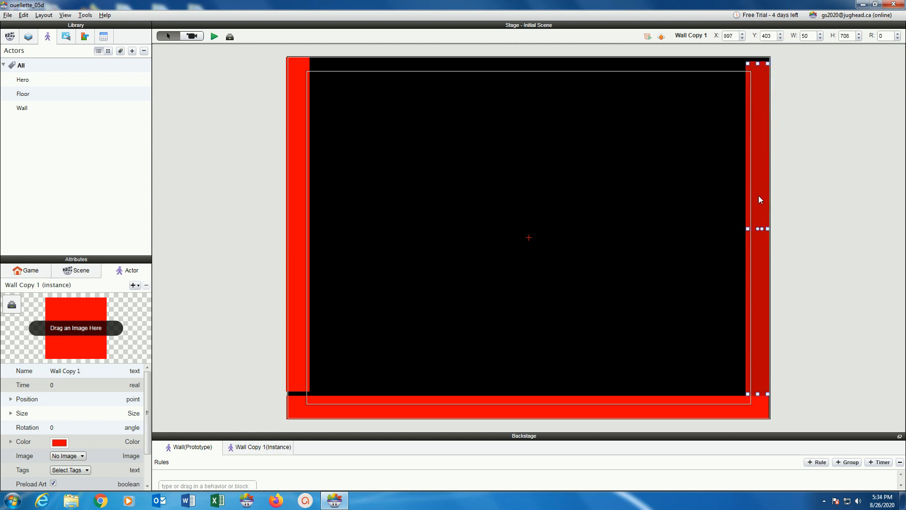
click(299, 228)
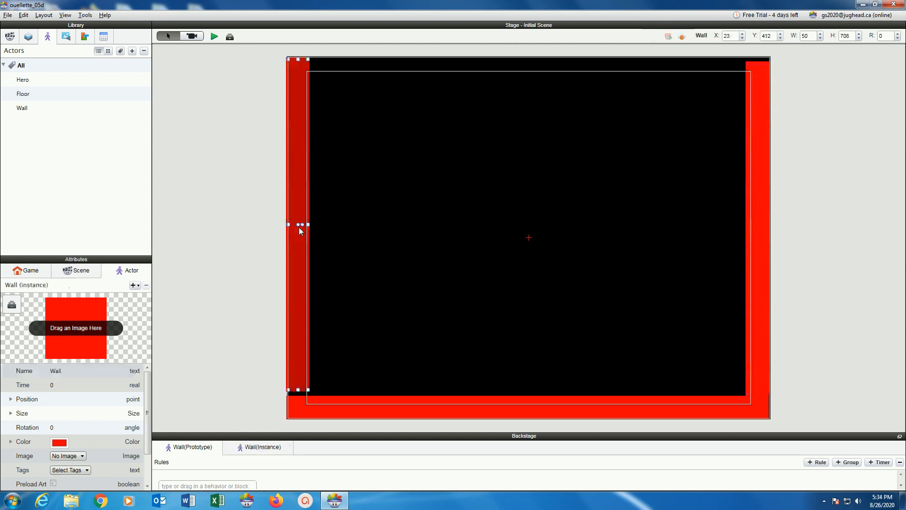
drag(300, 234, 300, 242)
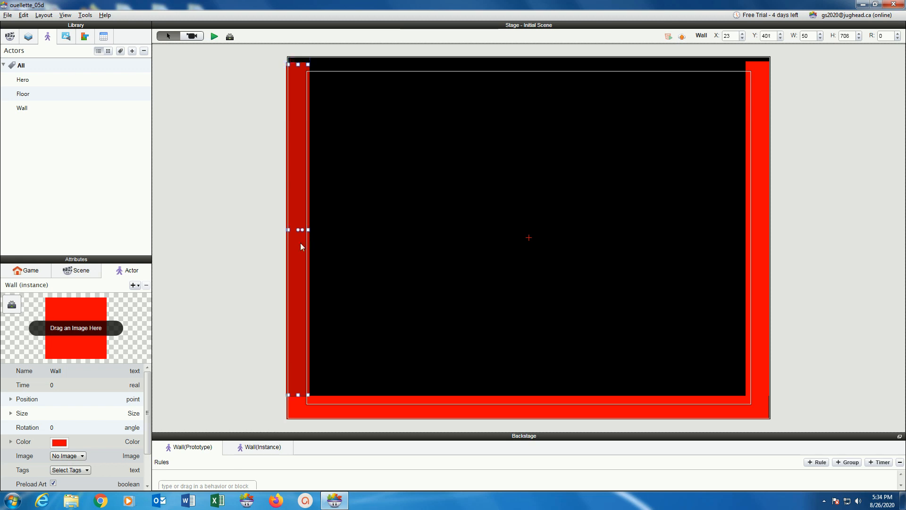
- Place three 342 by 50 Floor instances as platforms: two against the right wall (lower and upper) and one mid-height against the left wall
click(268, 216)
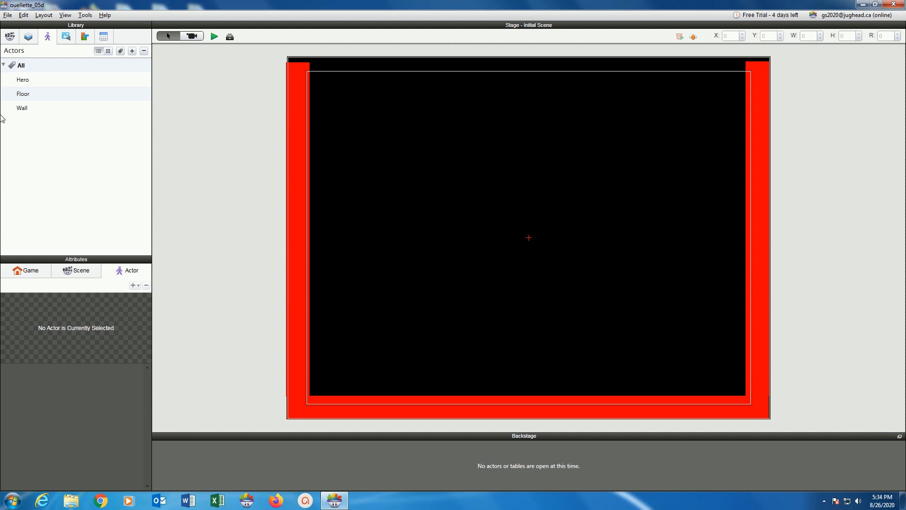
click(27, 95)
drag(23, 94, 624, 293)
click(723, 318)
click(726, 322)
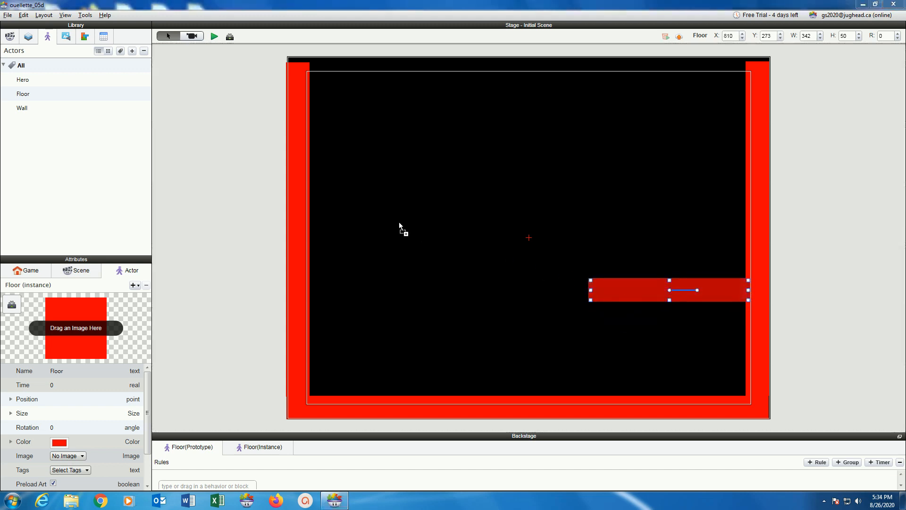
alt+drag(400, 223, 621, 114)
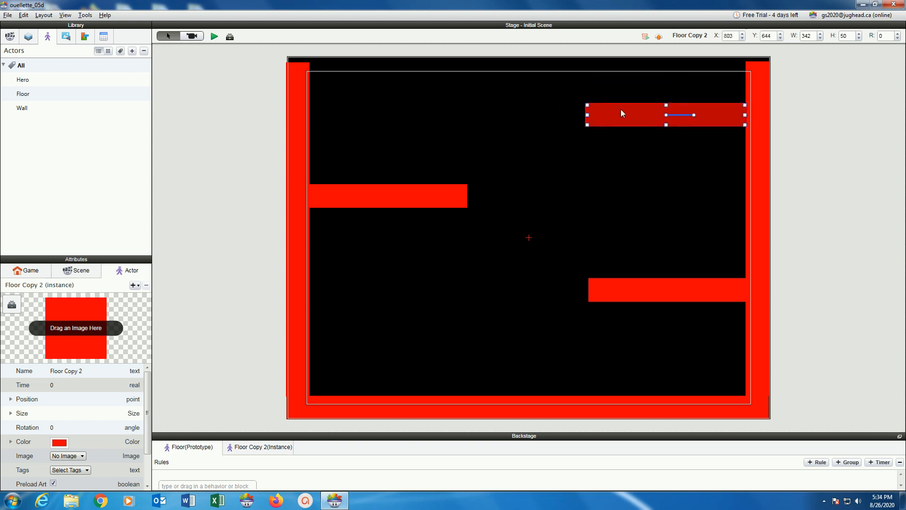
- Lower the left platform to about Y 440 and the lower-right platform to about Y 248
click(319, 196)
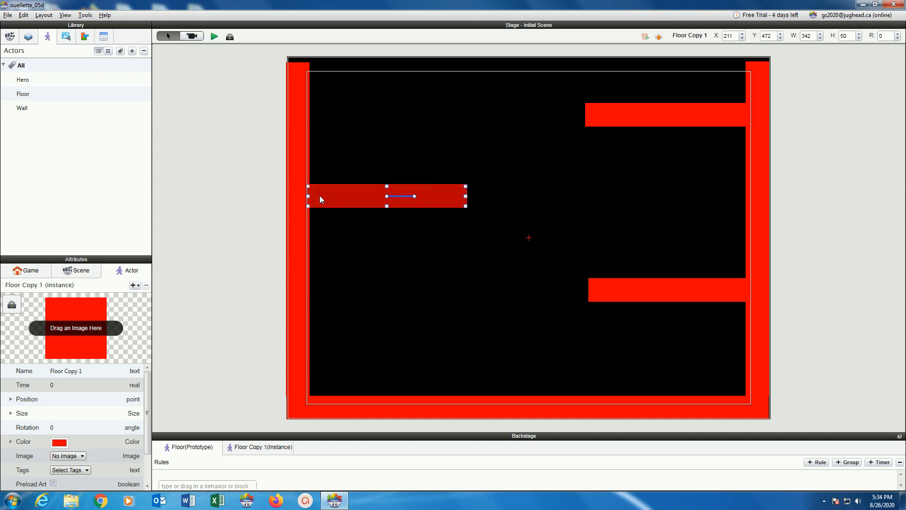
drag(329, 197, 330, 211)
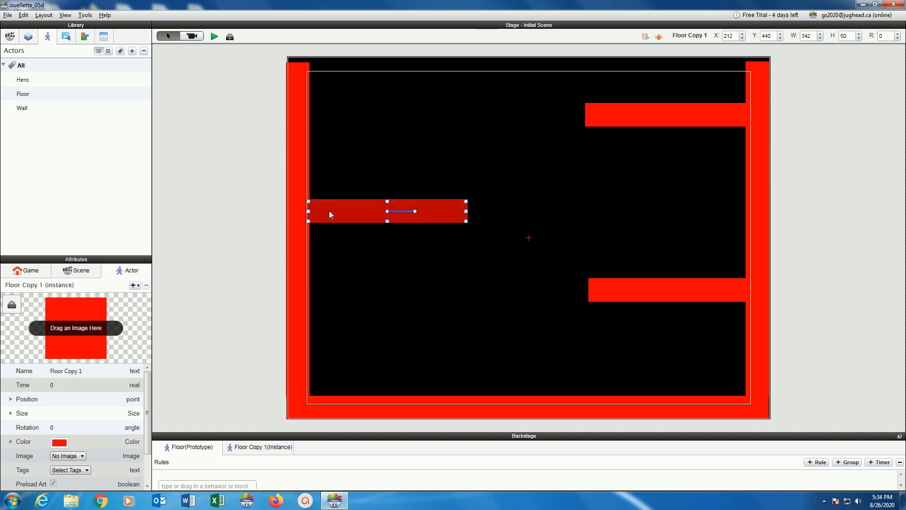
click(664, 299)
drag(649, 287, 649, 298)
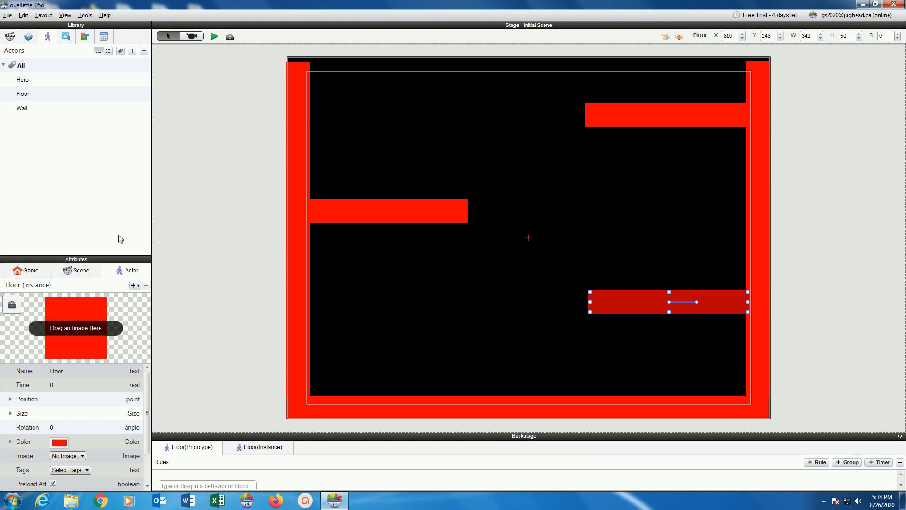
click(227, 245)
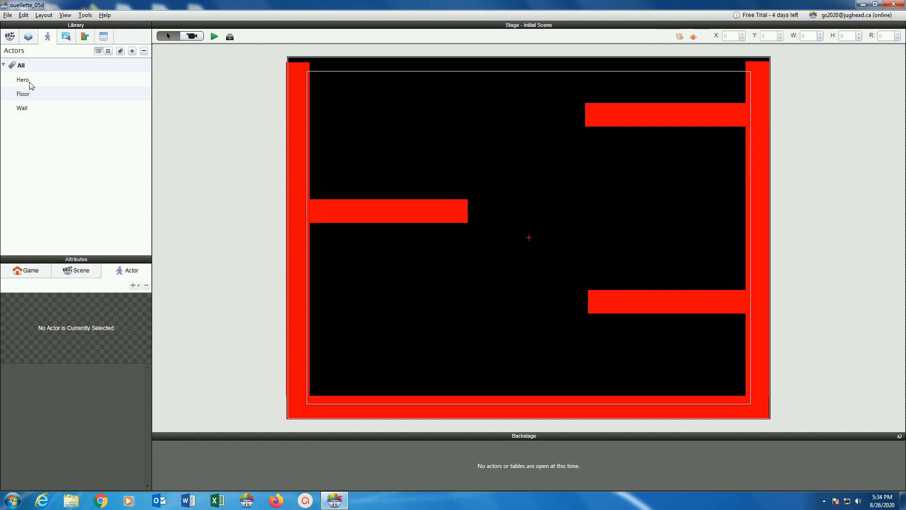
- Place a Hero instance in the upper middle of the scene at about X 526, Y 640
drag(24, 80, 450, 100)
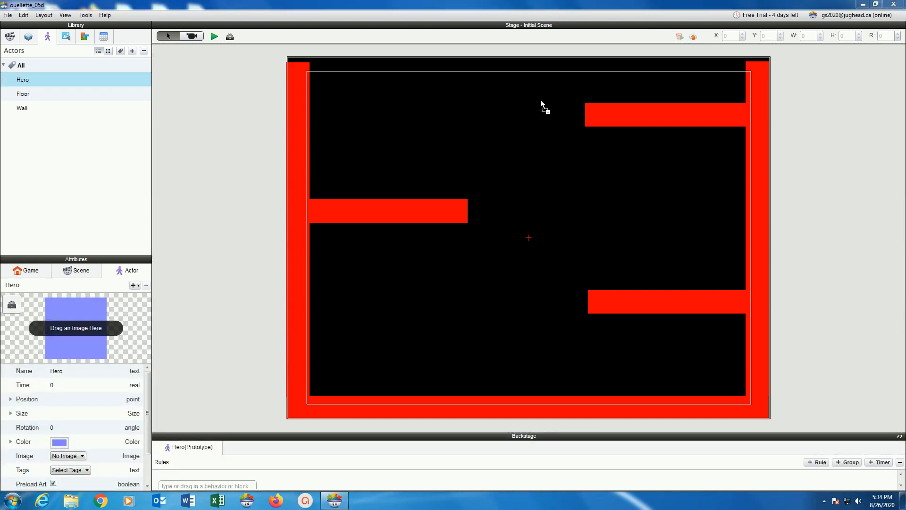
drag(541, 100, 535, 99)
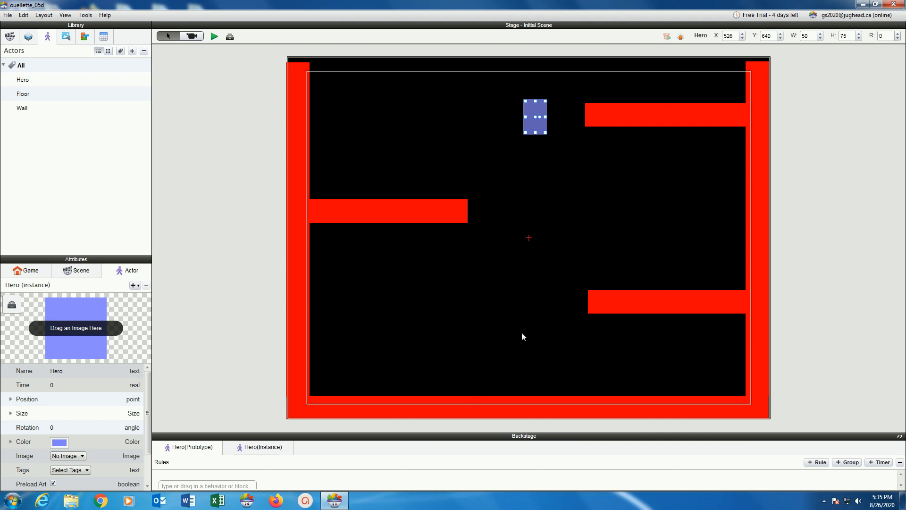
click(407, 218)
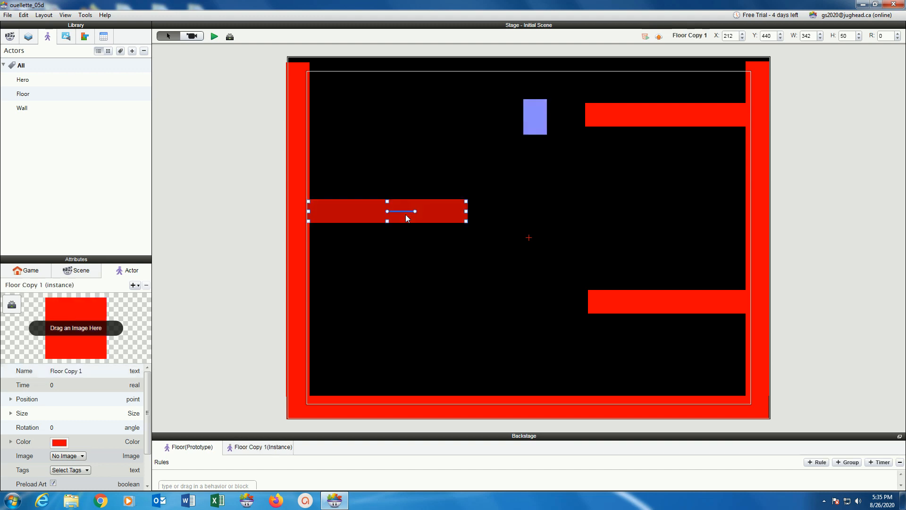
click(406, 272)
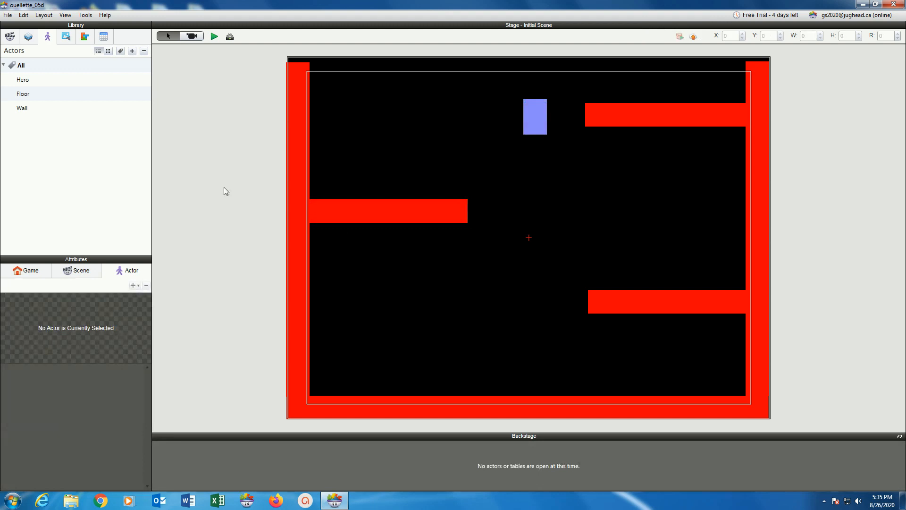
- Set the Floor actor's density, friction and bounciness to 0 and turn off Movable in its physics attributes
click(34, 91)
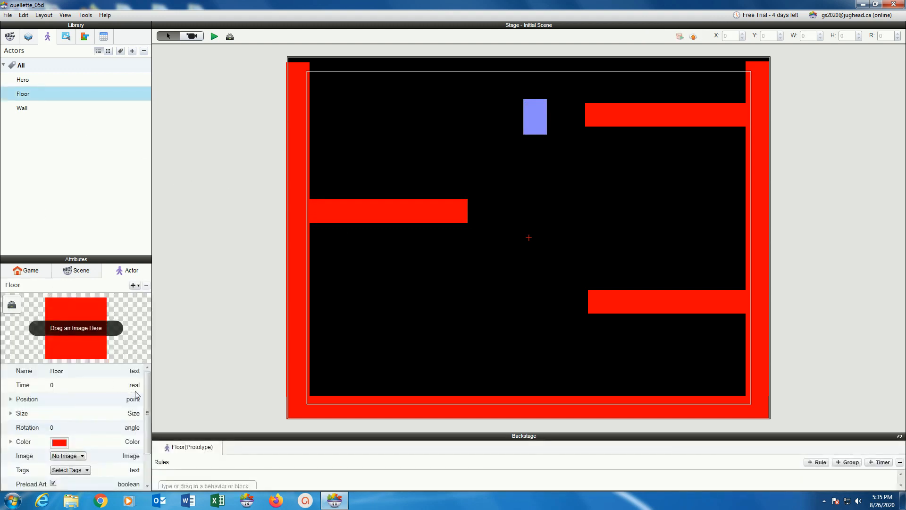
scroll(145, 439, down, 1)
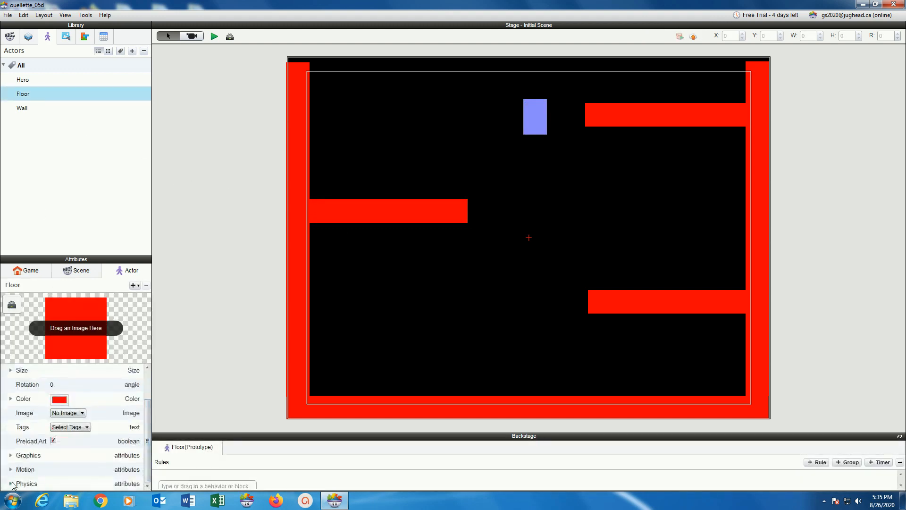
click(12, 483)
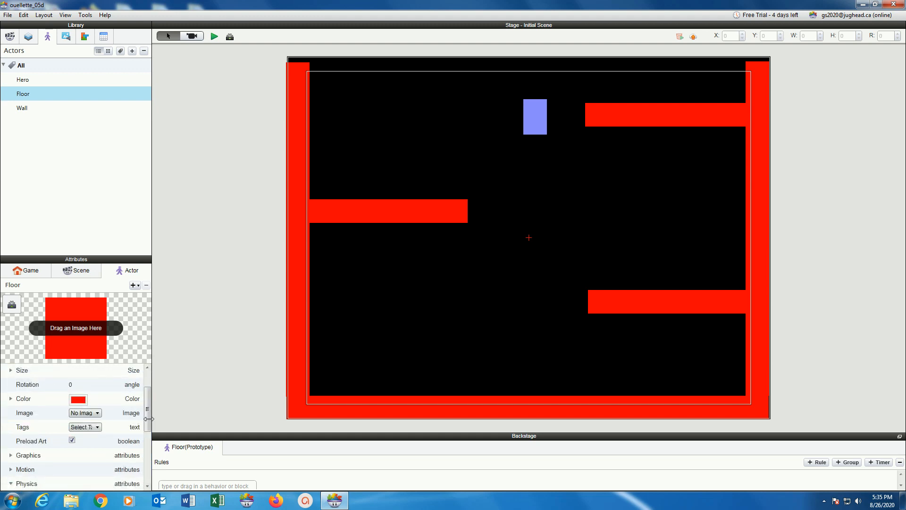
drag(148, 425, 140, 465)
scroll(140, 465, down, 1)
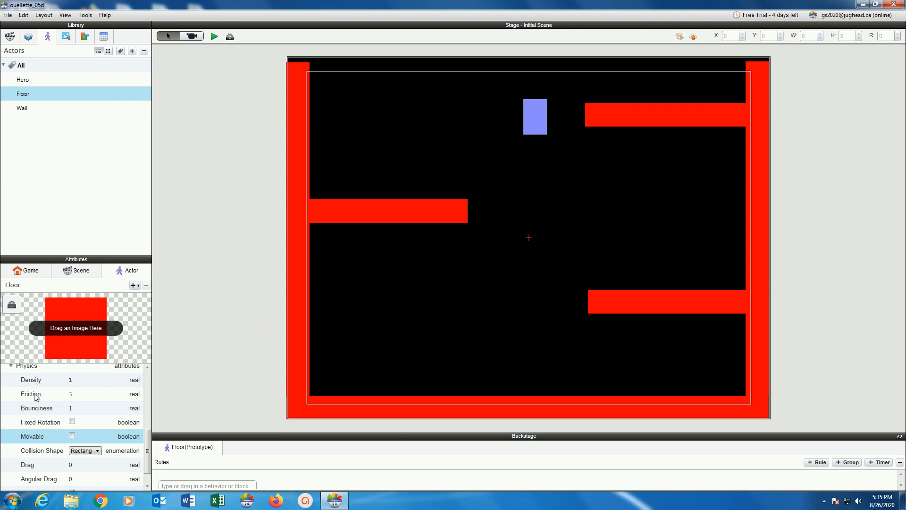
click(72, 382)
text(0)
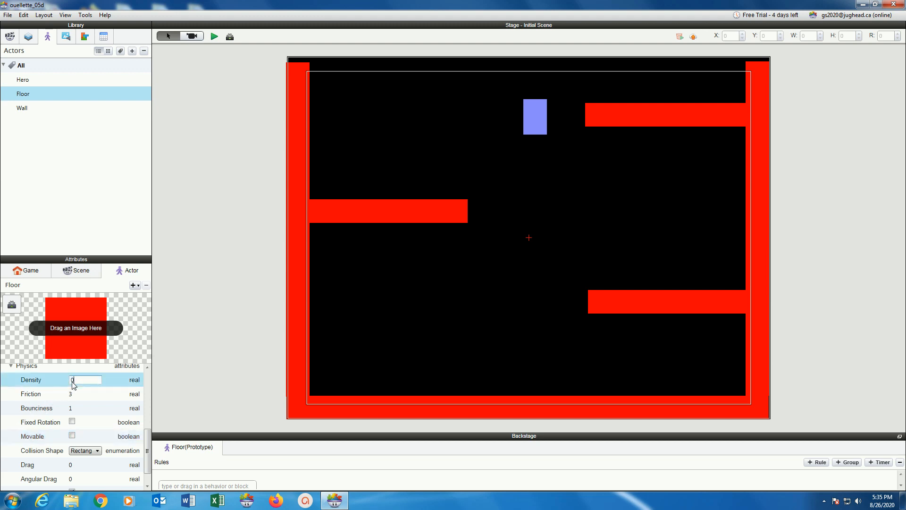
click(71, 395)
text(0)
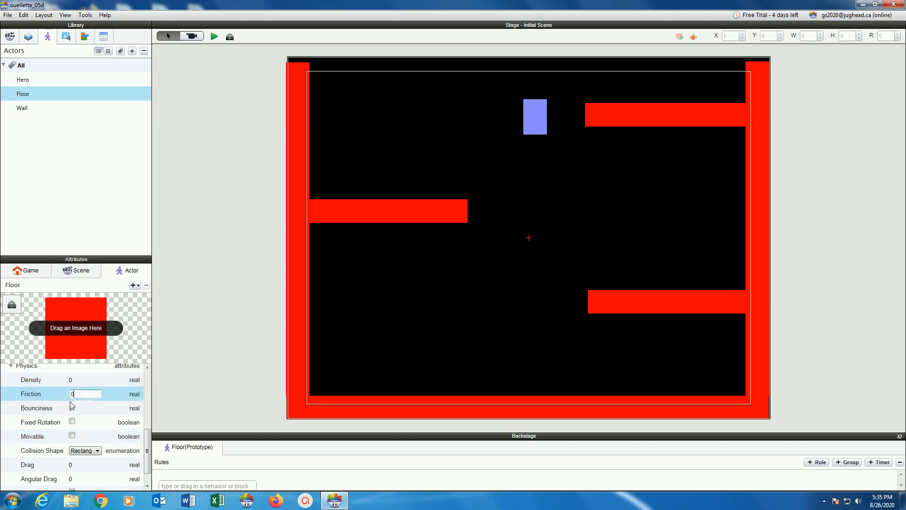
click(69, 408)
text(0)
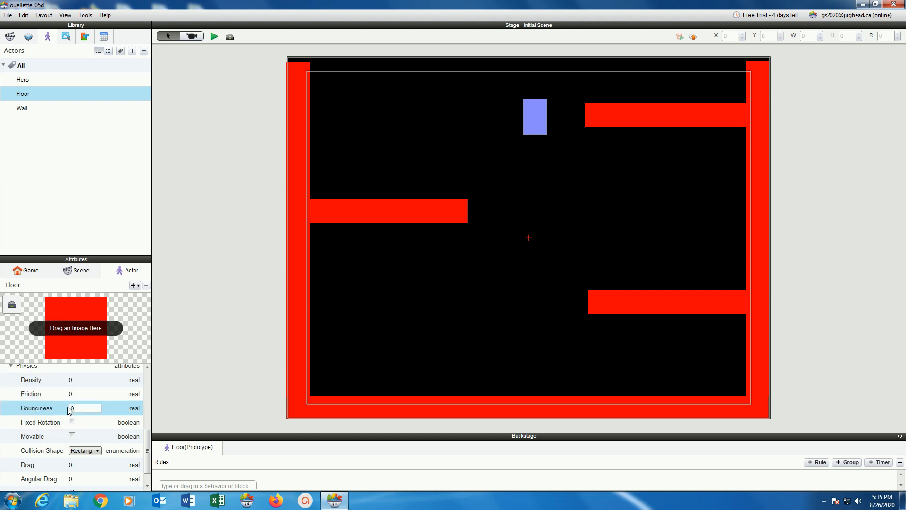
key(Return)
click(72, 436)
- Set the Wall actor's density, friction and bounciness to 0, turn off its Movable attribute, and save the project
click(9, 112)
click(52, 440)
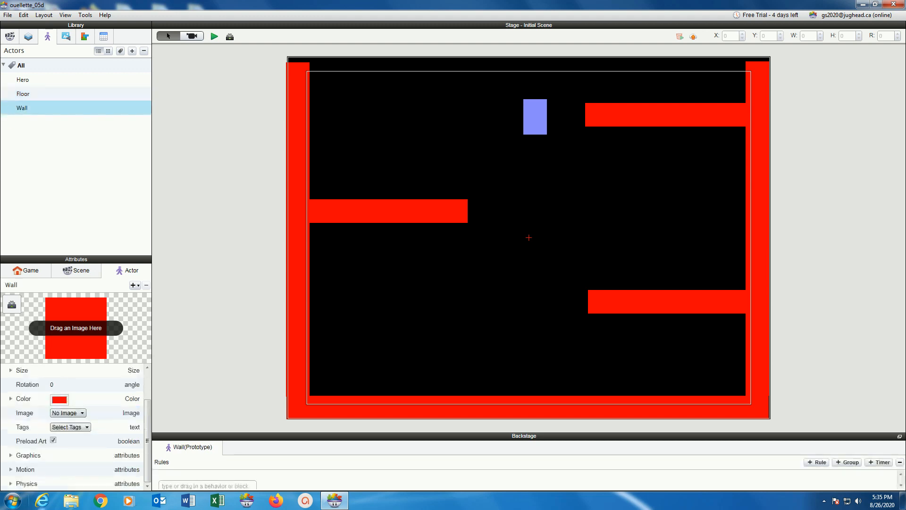
click(10, 483)
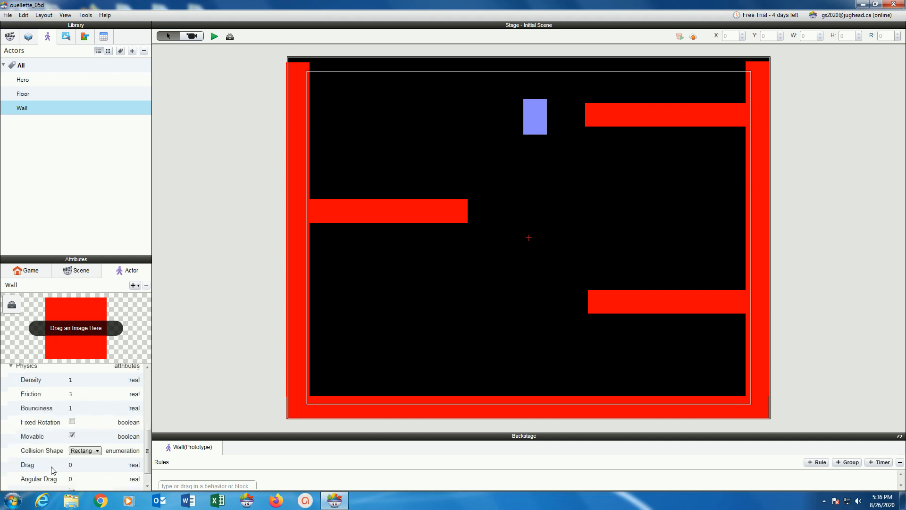
click(72, 380)
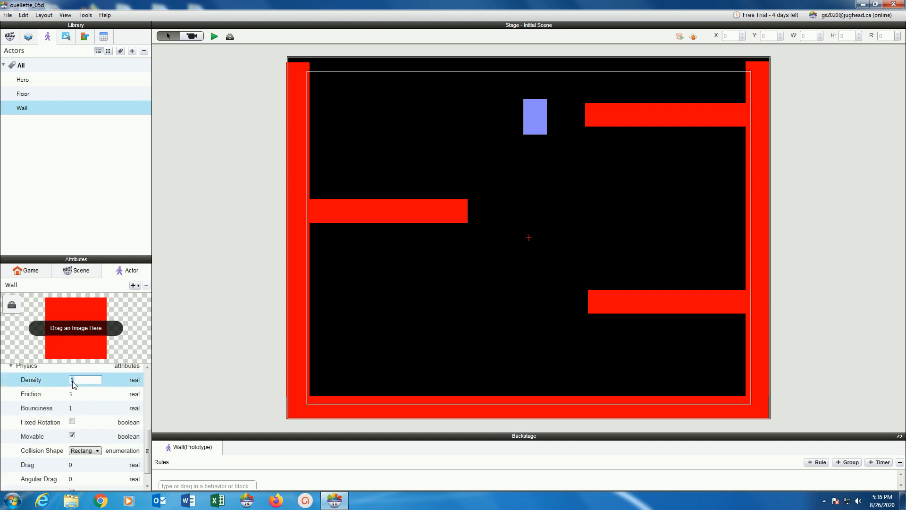
text(0)
key(Return)
click(71, 395)
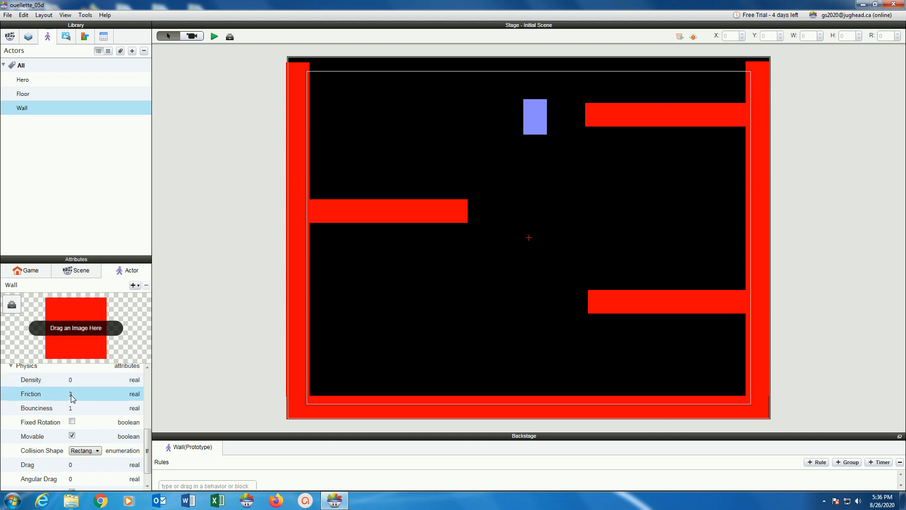
text(0)
click(73, 408)
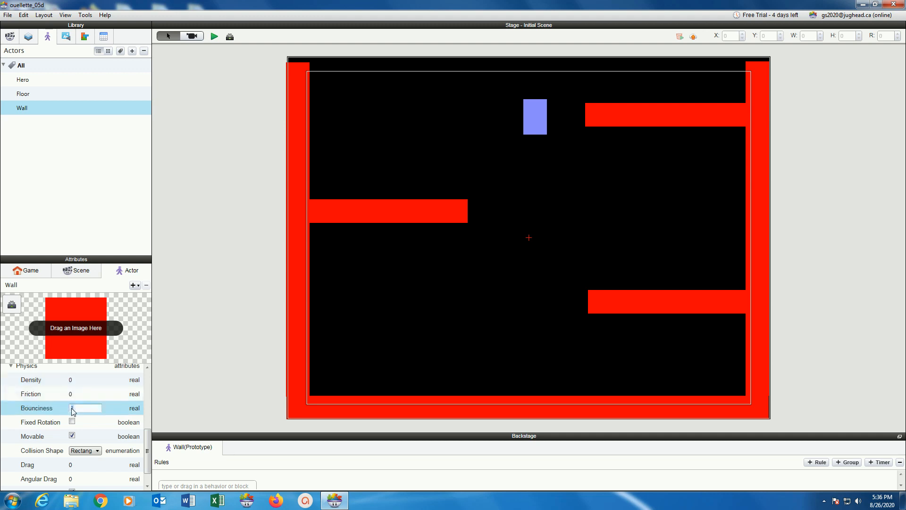
text(0)
click(74, 437)
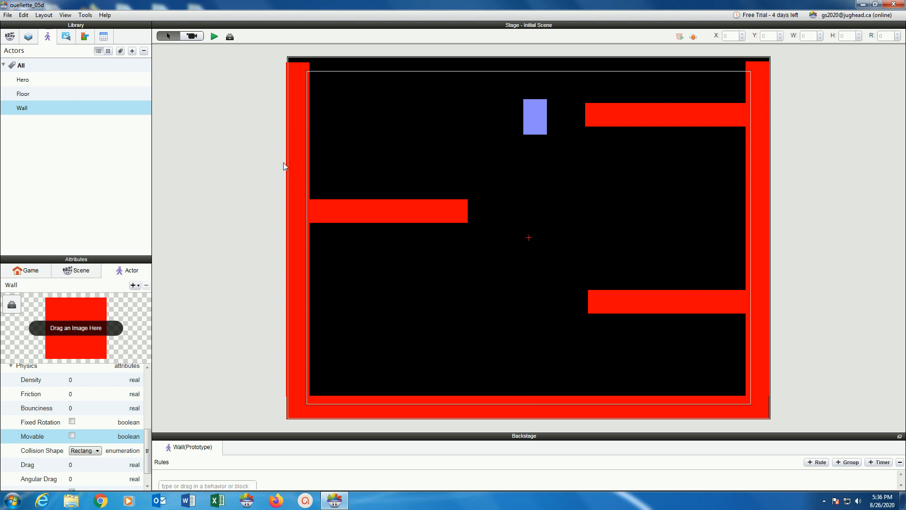
key(ctrl+s)
- Select the Hero, enlarge its rules area and add an Accelerate behavior to the Hero prototype
click(11, 84)
click(540, 130)
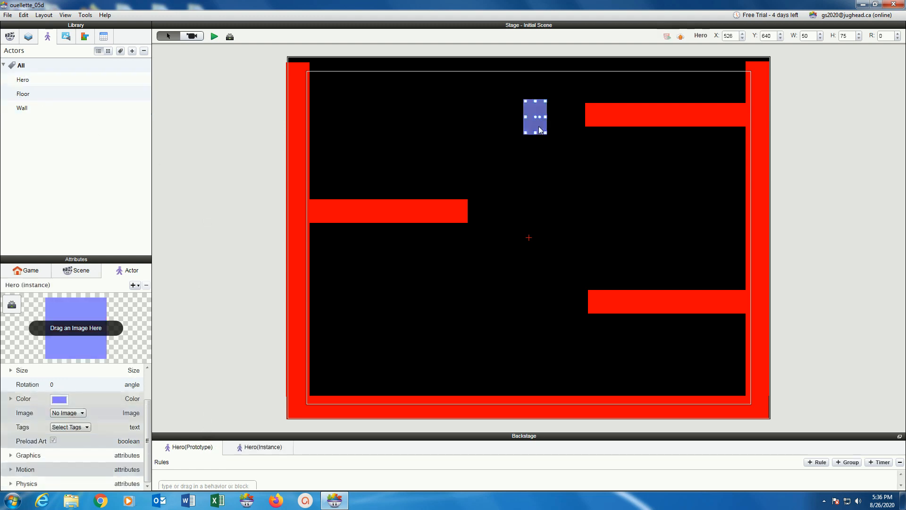
drag(225, 434, 200, 234)
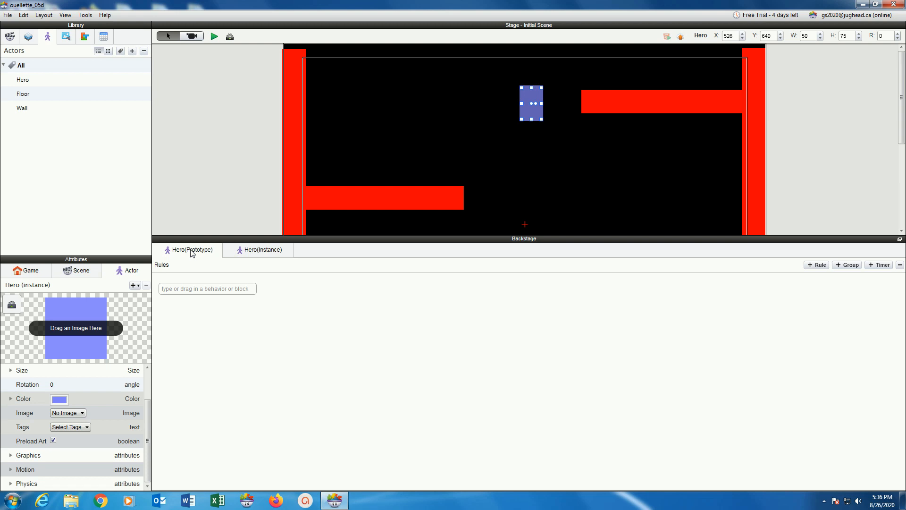
click(85, 38)
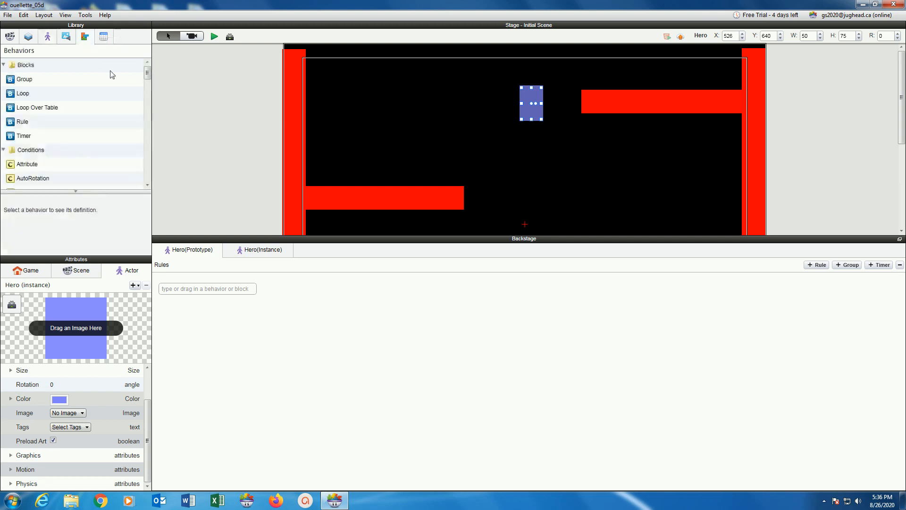
scroll(147, 78, down, 1)
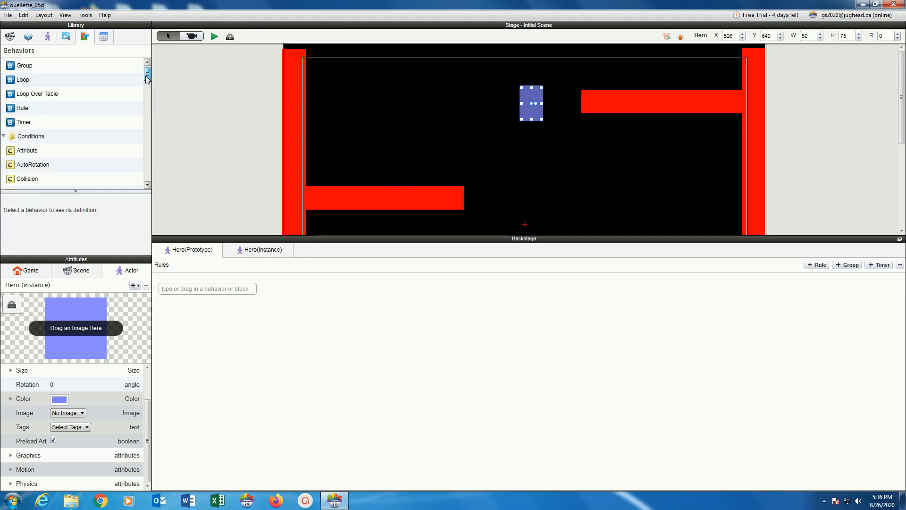
drag(148, 77, 148, 97)
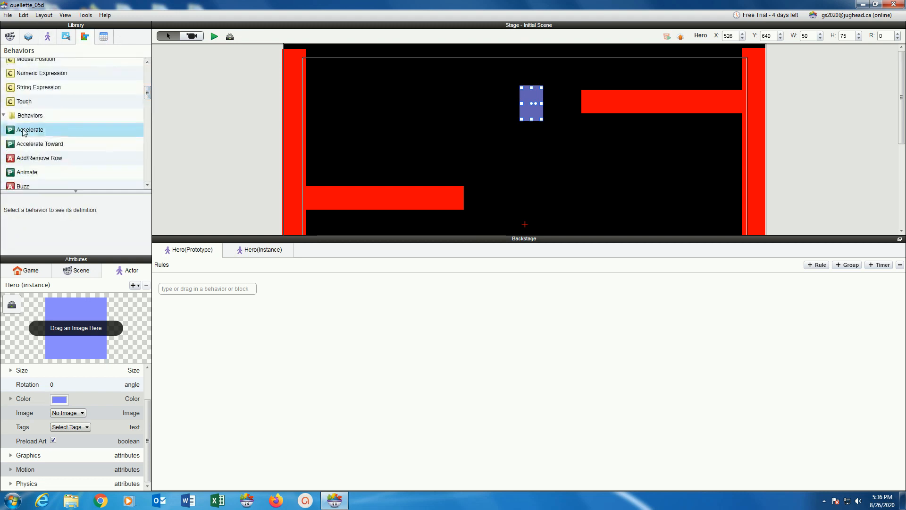
drag(22, 131, 227, 328)
- Set the Hero's Accelerate behavior to direction 270 with acceleration 800, and shrink the rules area to show more of the scene
click(243, 307)
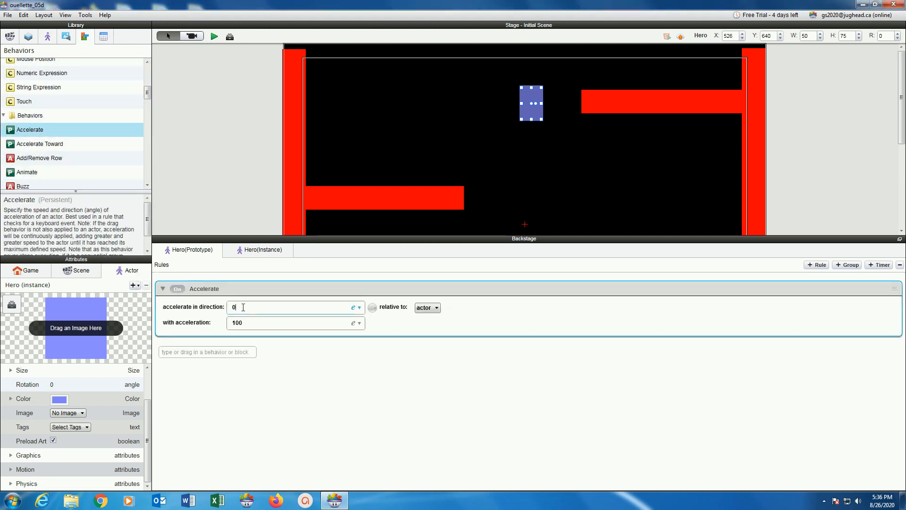
key(BackSpace)
text(270)
double_click(243, 323)
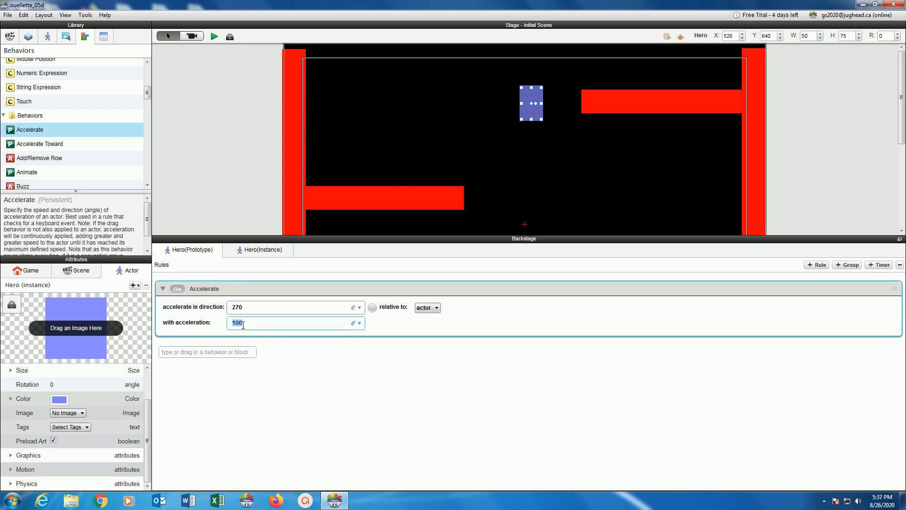
text(800)
drag(226, 237, 246, 342)
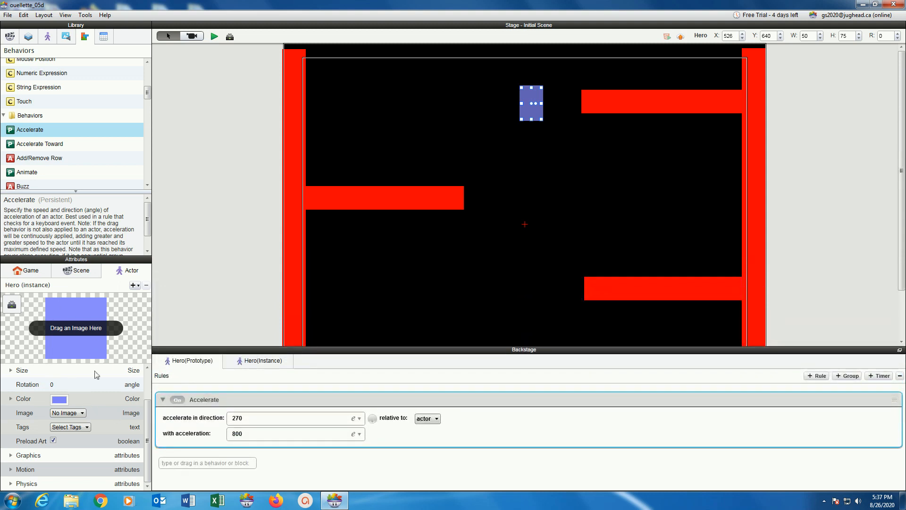
- Set the Hero instance's physics bounciness to .25, preview the scene, and return to the editor
click(10, 484)
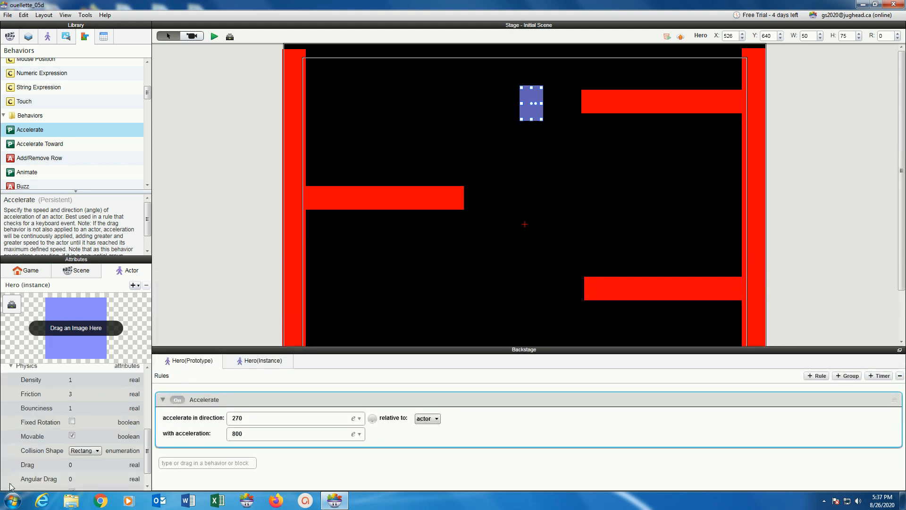
click(70, 409)
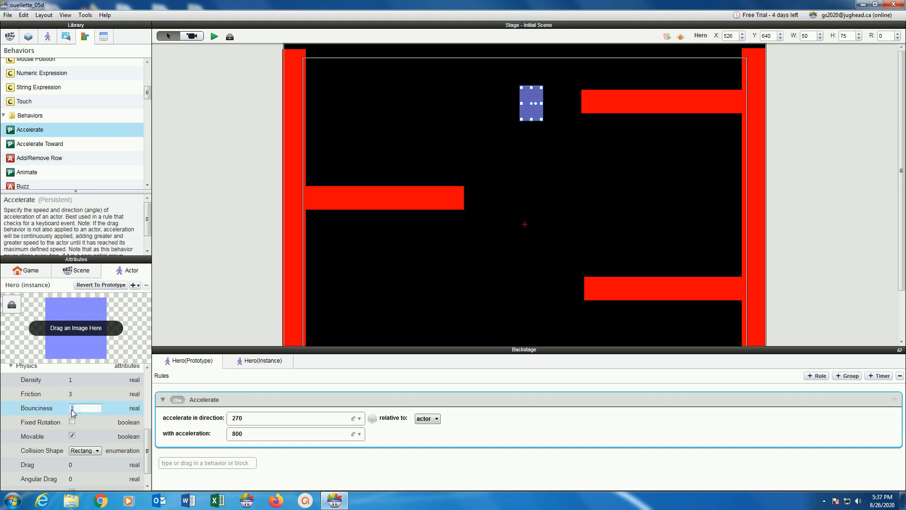
text(.)
text(25)
key(Return)
click(214, 37)
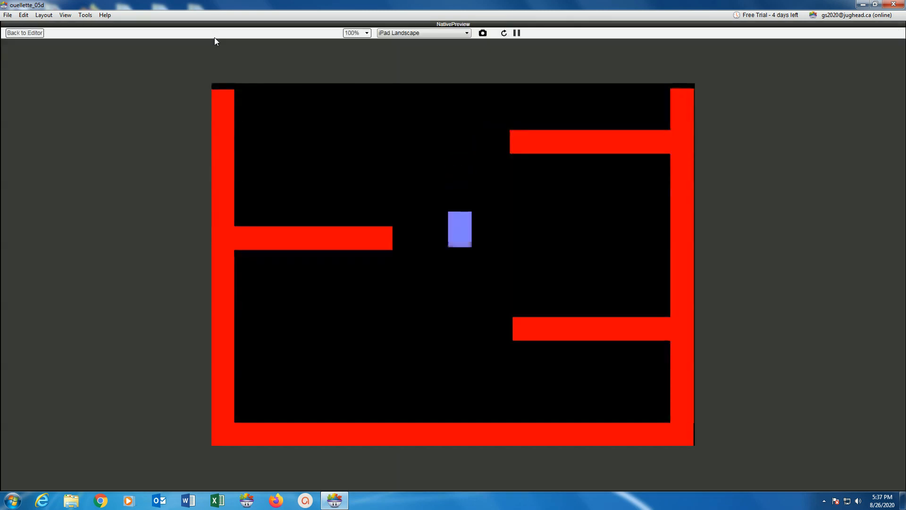
click(26, 33)
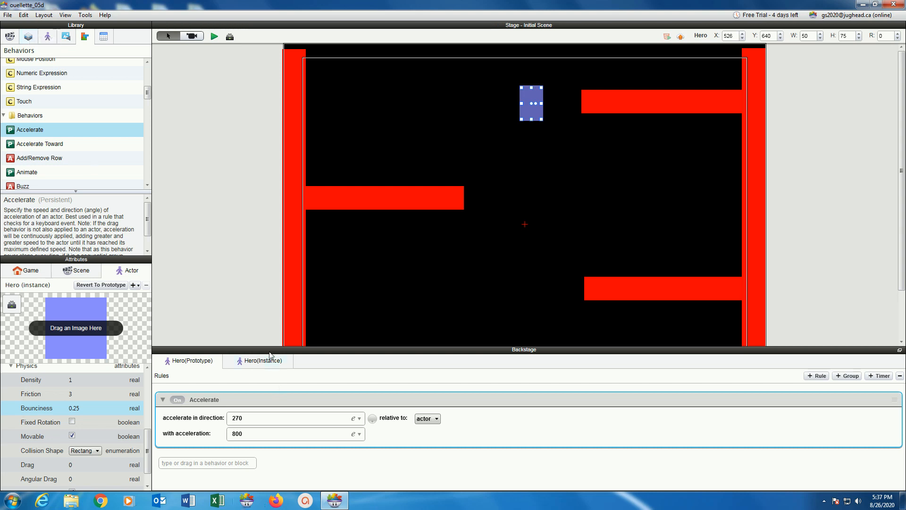
- Enlarge the rules area and create a new actor tag named "ground"
drag(268, 349, 248, 220)
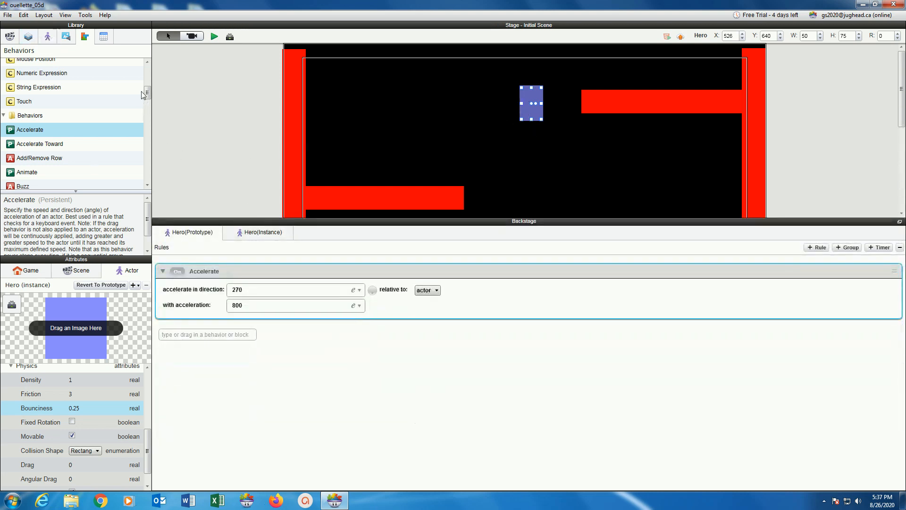
drag(148, 93, 148, 73)
click(49, 37)
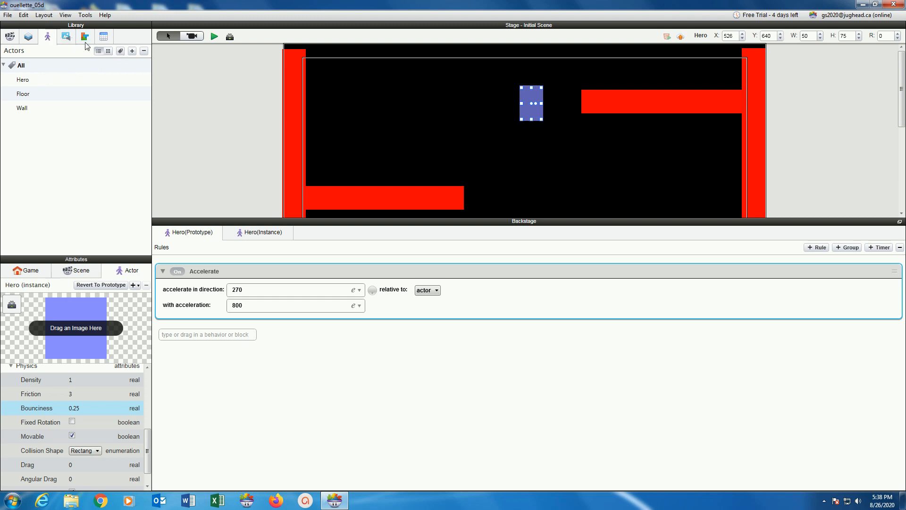
click(121, 51)
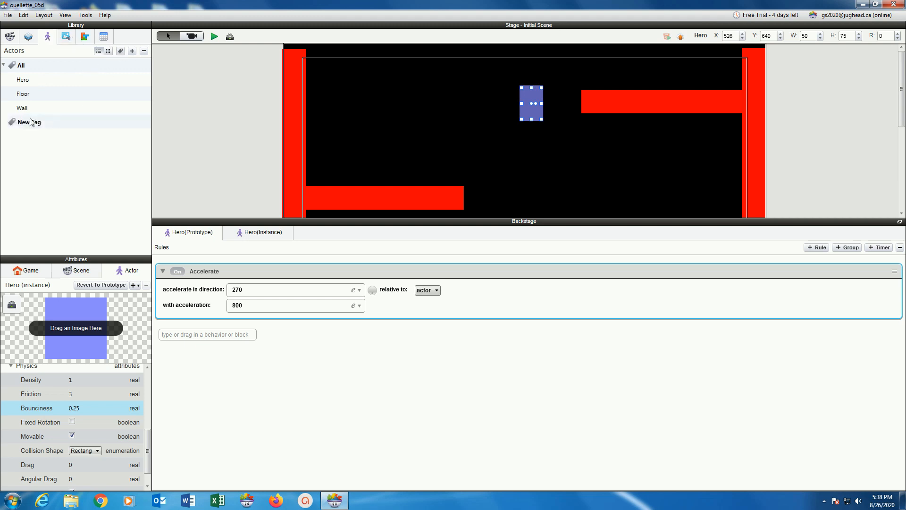
double_click(31, 122)
text(gr)
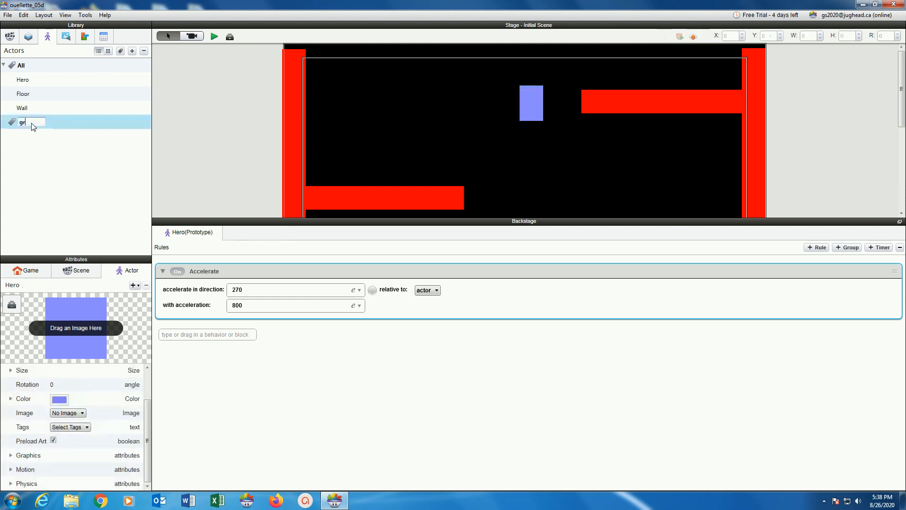
text(ound)
key(Return)
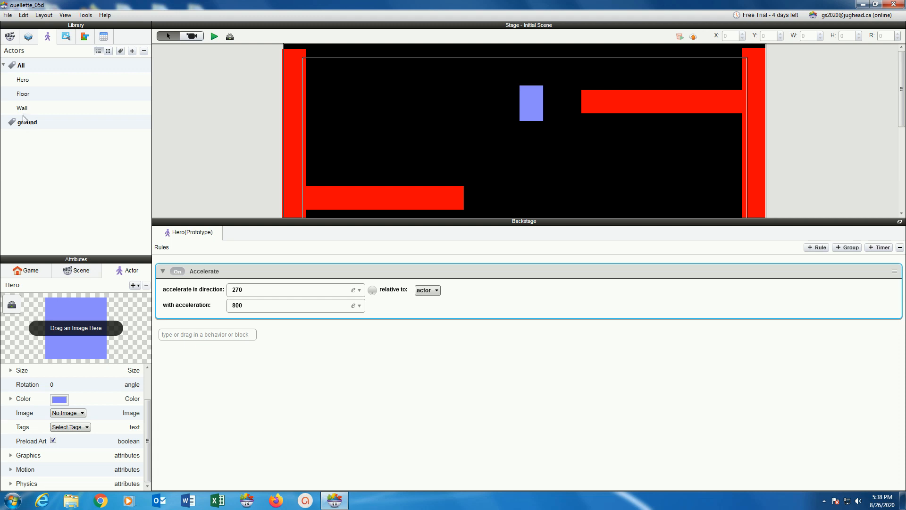
- Assign the Wall and Floor actors to the ground tag
drag(21, 110, 34, 126)
click(4, 122)
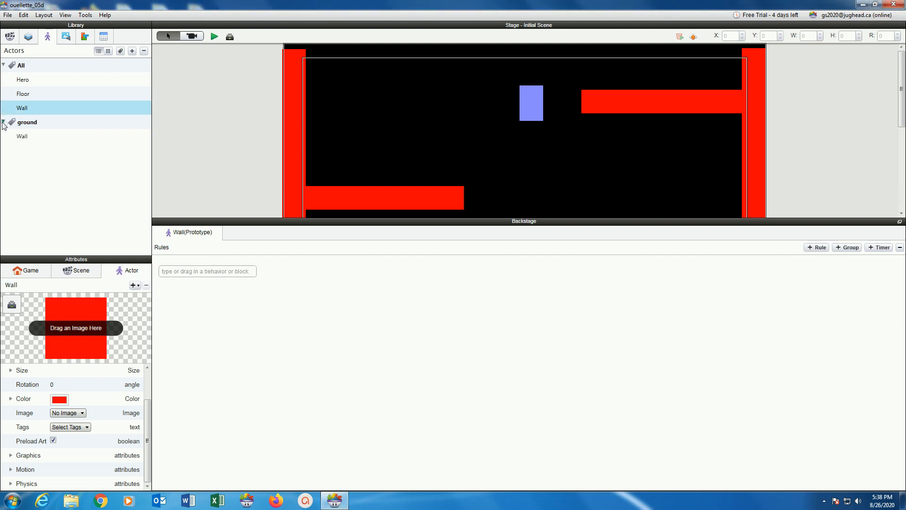
drag(21, 97, 36, 125)
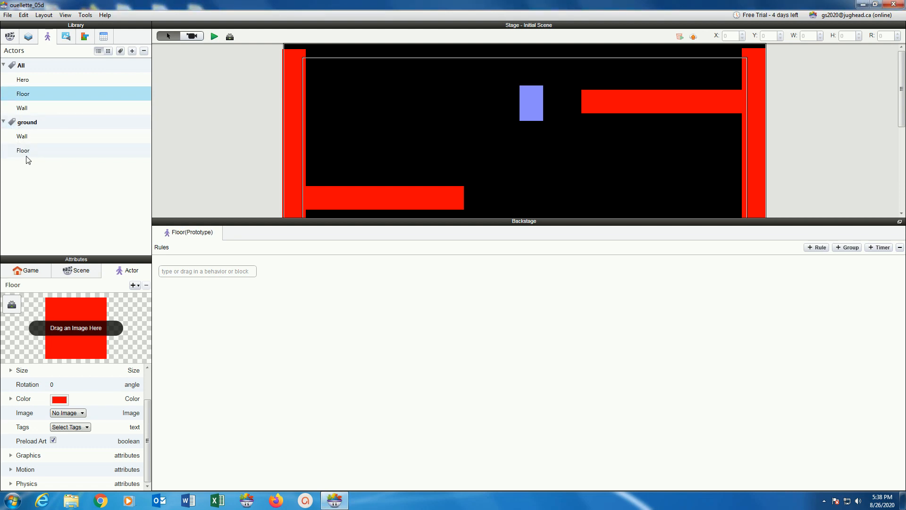
- Add a Collide behavior to the Hero prototype below its Accelerate behavior
click(526, 109)
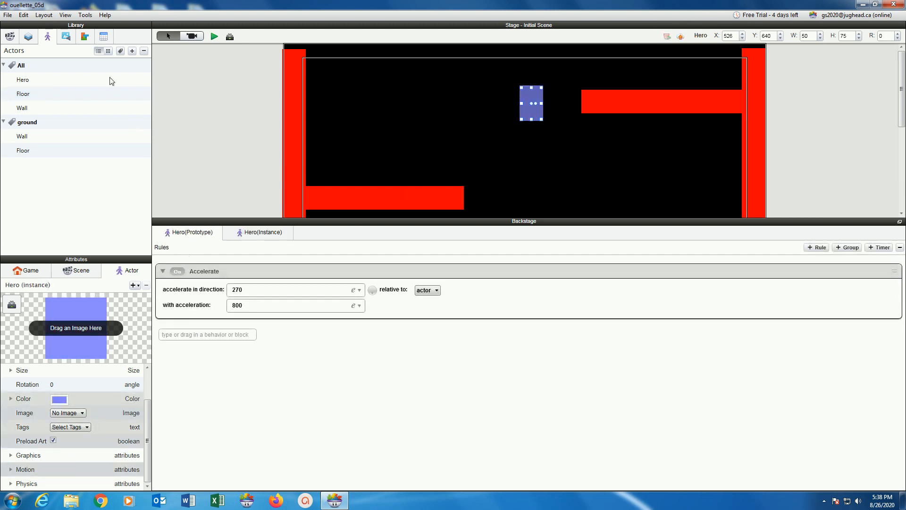
click(86, 37)
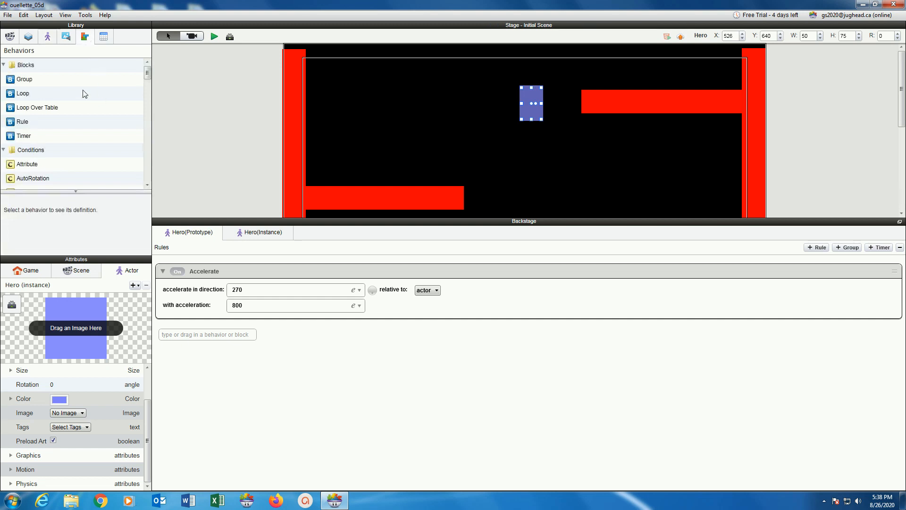
scroll(84, 94, down, 5)
scroll(84, 94, down, 3)
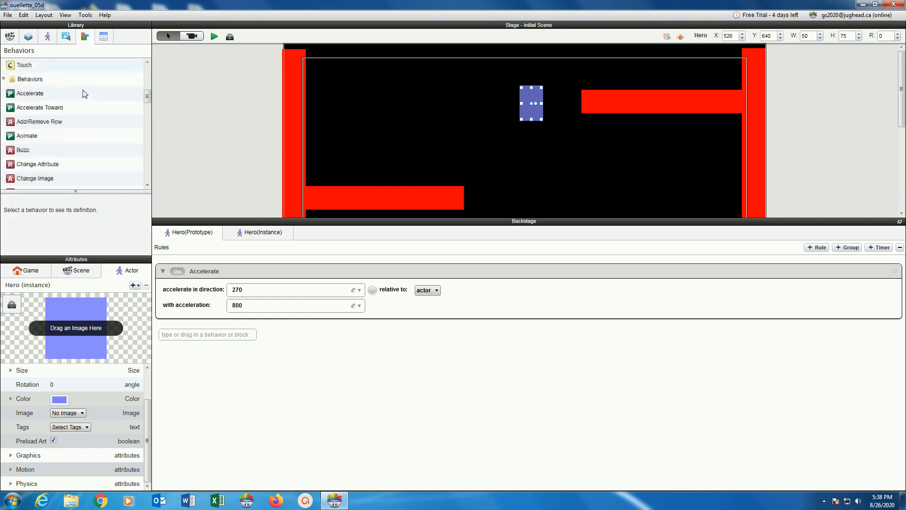
scroll(84, 93, down, 3)
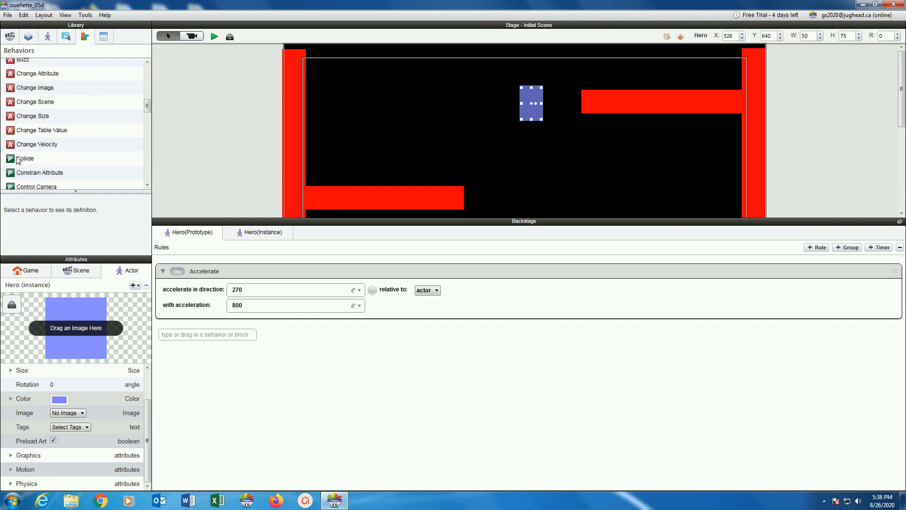
drag(19, 158, 300, 367)
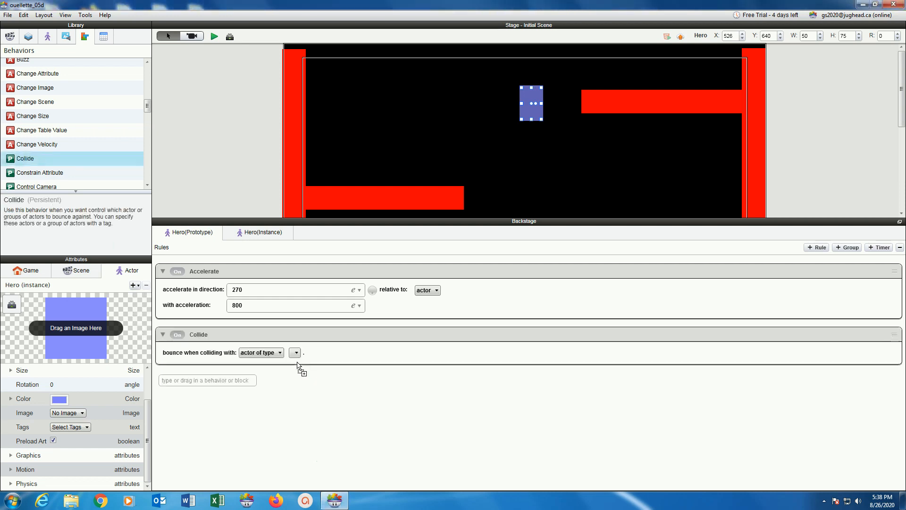
- Set the Collide behavior to bounce when colliding with an actor with tag ground
click(272, 353)
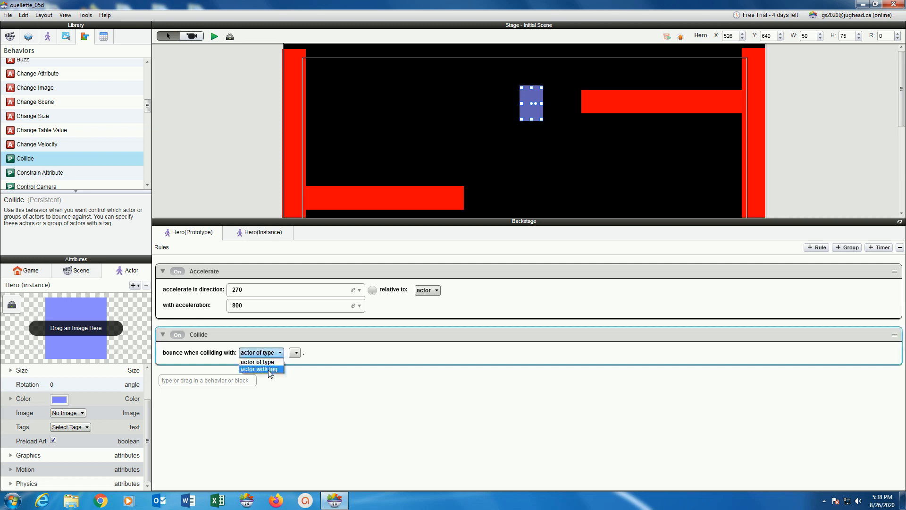
click(270, 370)
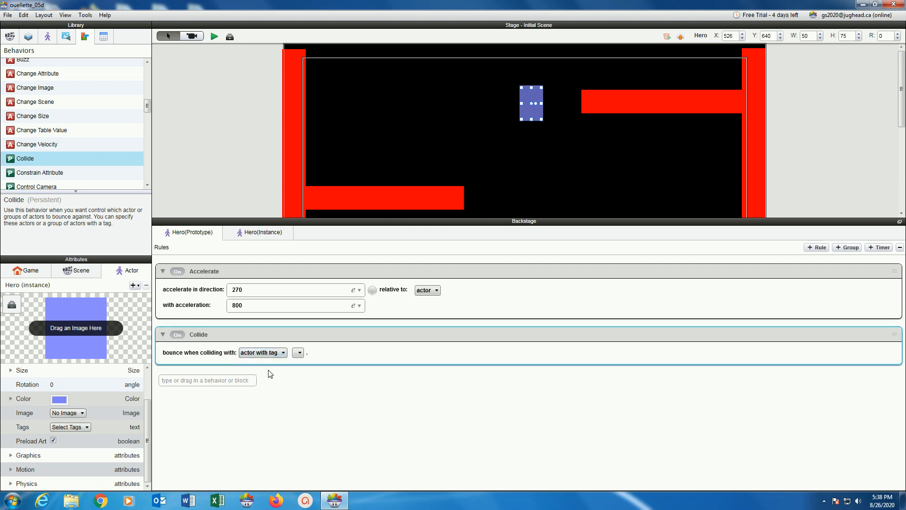
click(298, 353)
click(303, 362)
- Save the project, preview the scene with one restart to check the Hero's collision, and return to the editor
click(8, 15)
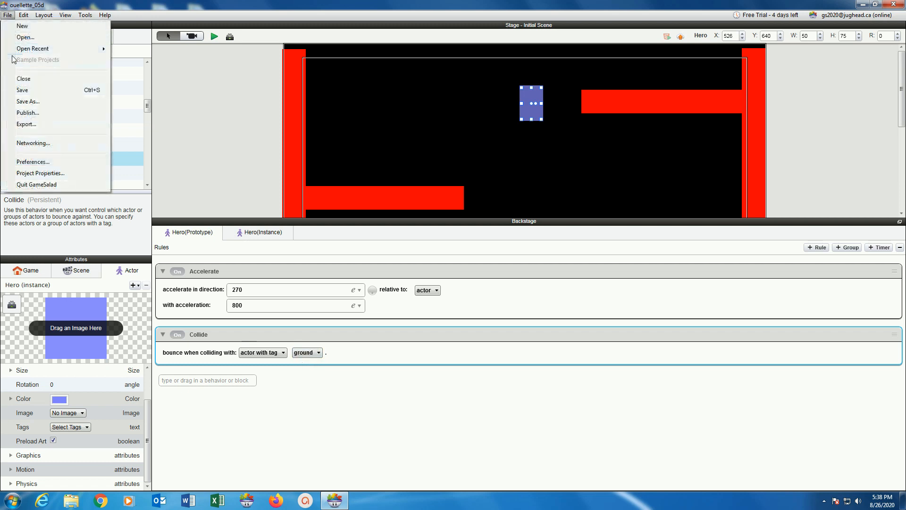
click(22, 93)
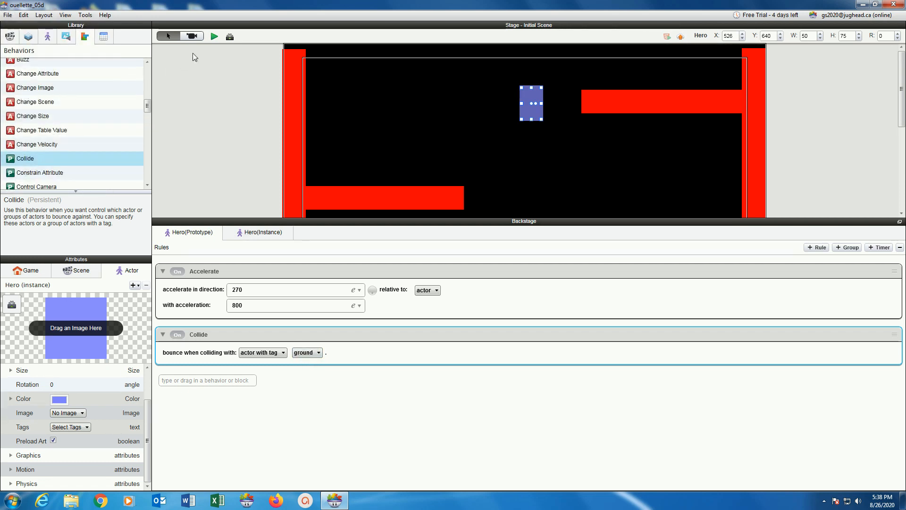
click(213, 36)
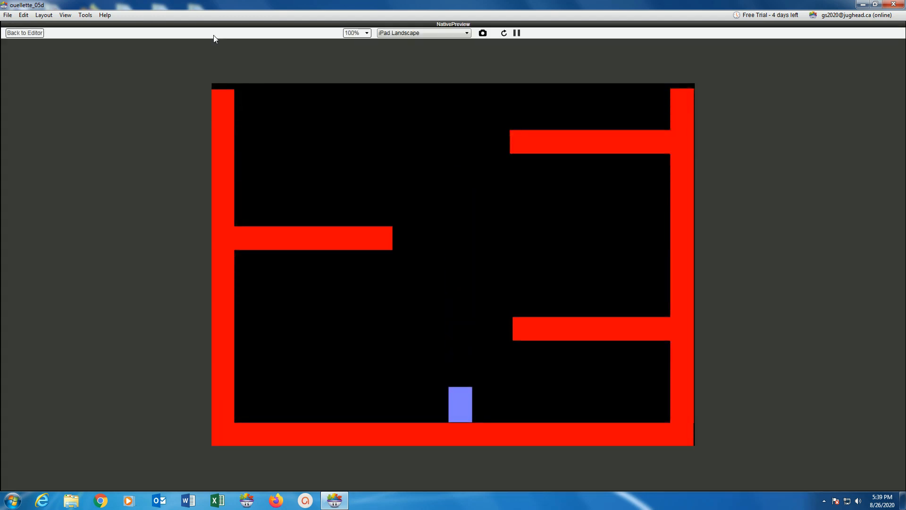
click(505, 35)
click(34, 32)
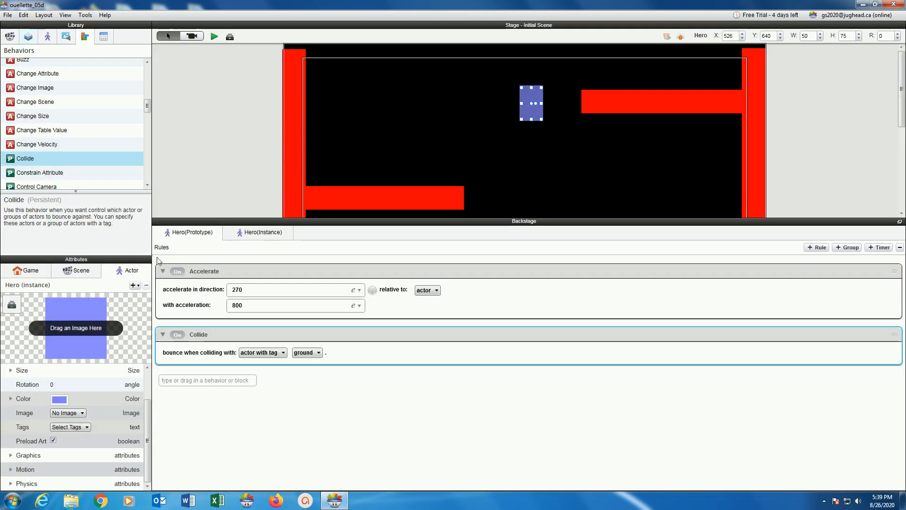
- Collapse the Accelerate and Collide behaviors and add a new rule to the Hero prototype
click(163, 271)
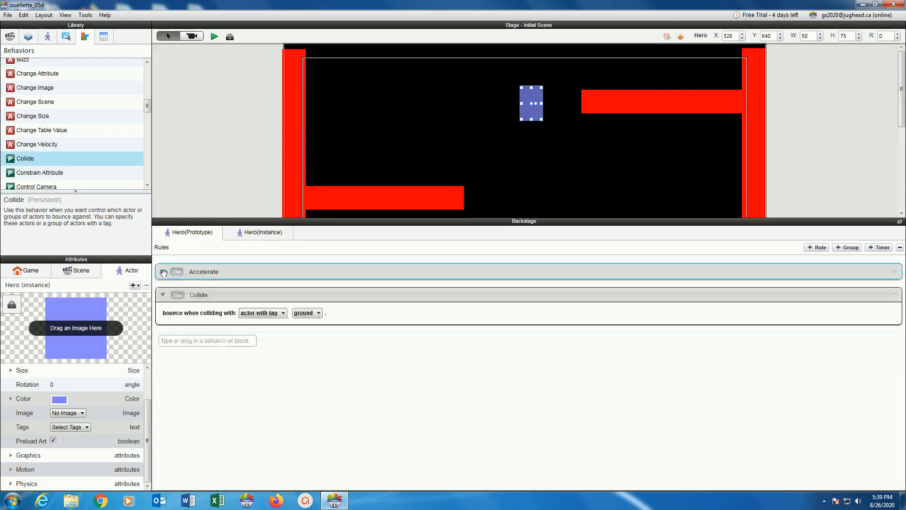
click(162, 294)
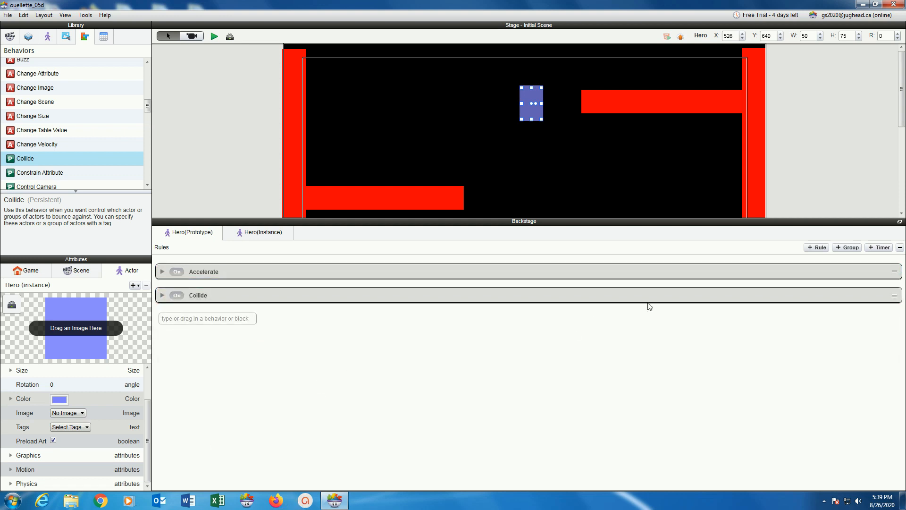
click(810, 248)
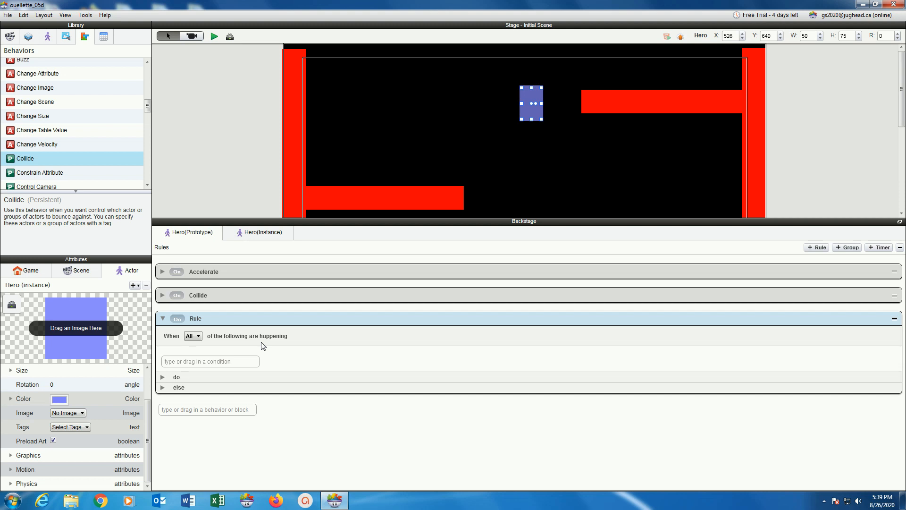
- Add a key press condition to the new rule requiring the right key to be up
click(178, 361)
text(key)
key(Return)
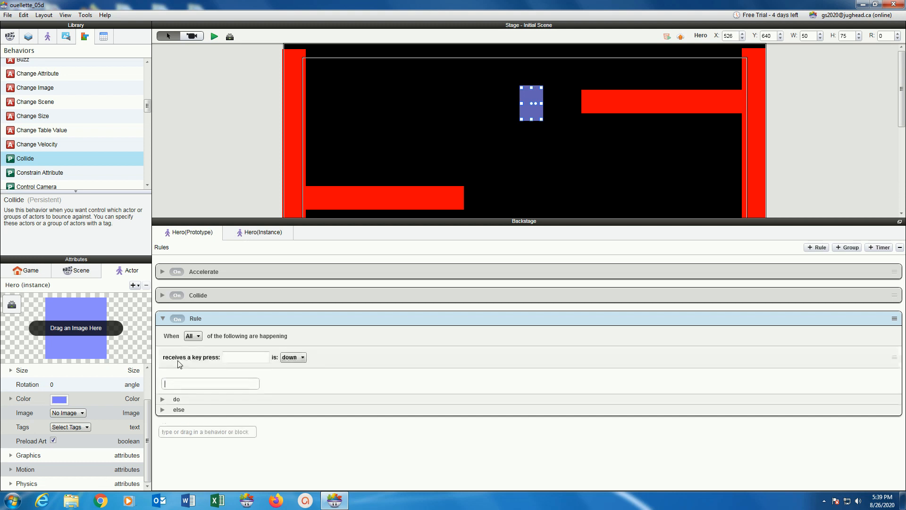
click(238, 358)
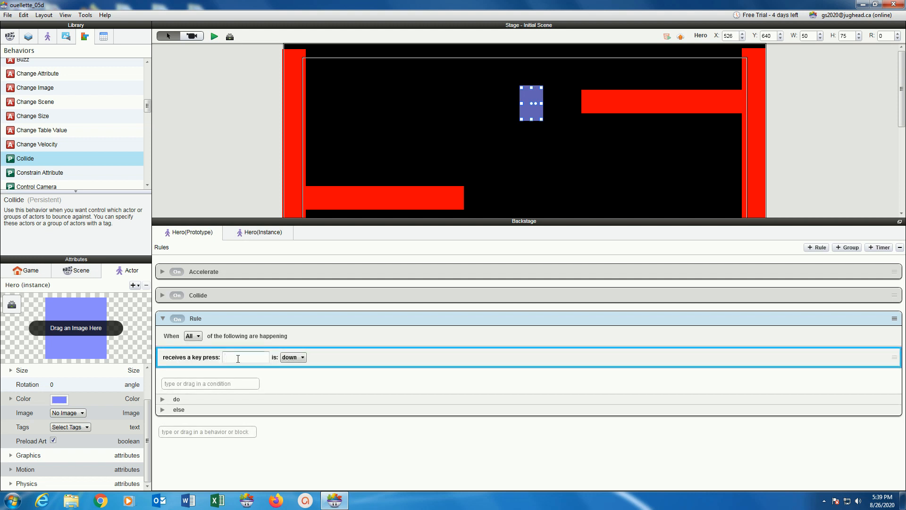
key(Right)
click(292, 357)
click(286, 369)
- Add a second key press condition to the rule requiring the left key to be up
click(181, 382)
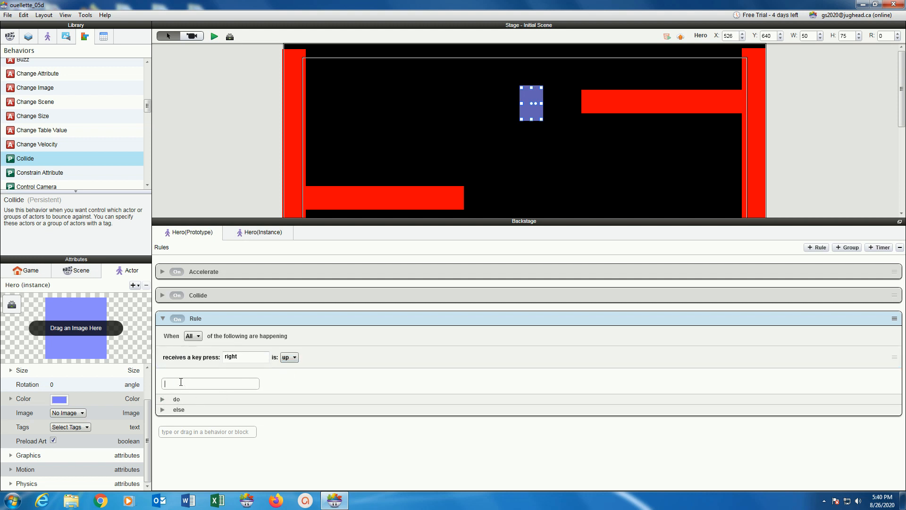
text(key)
key(Return)
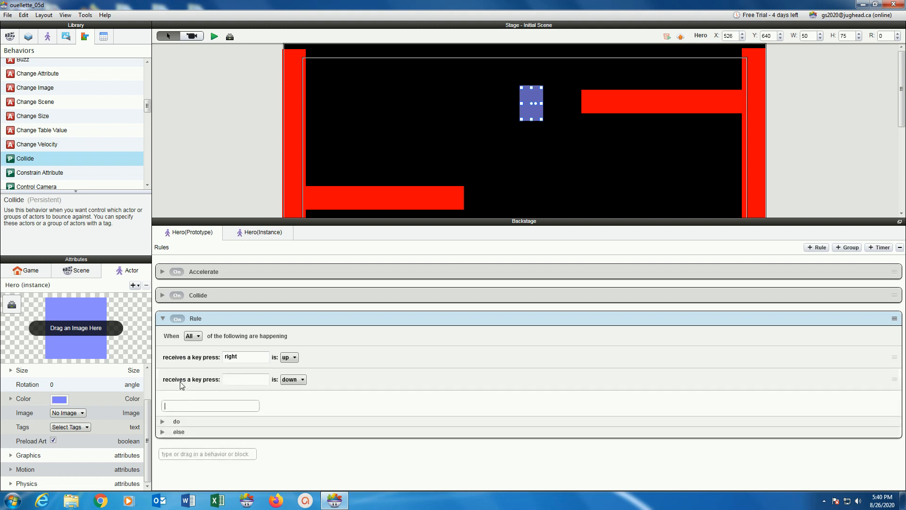
click(238, 380)
key(Left)
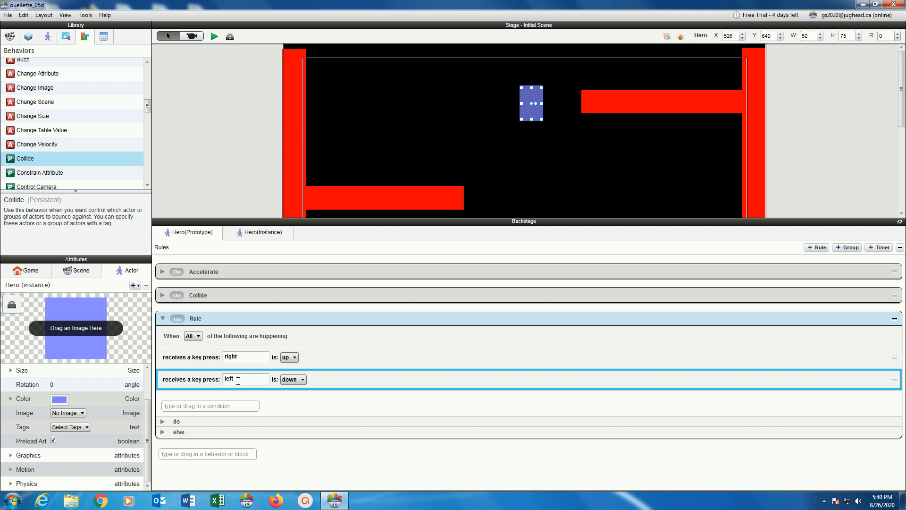
click(289, 380)
click(286, 390)
- Add a third key press condition to the rule requiring the space key to be up
click(217, 406)
text(key)
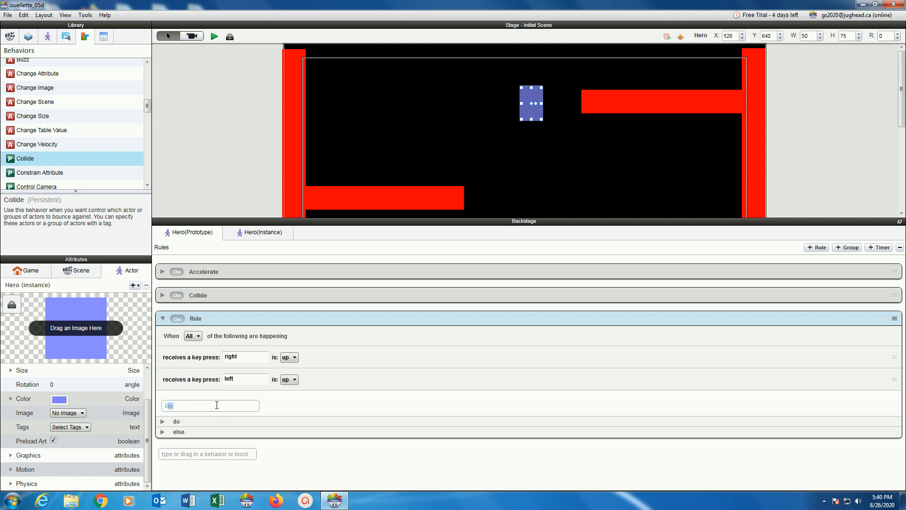
click(183, 415)
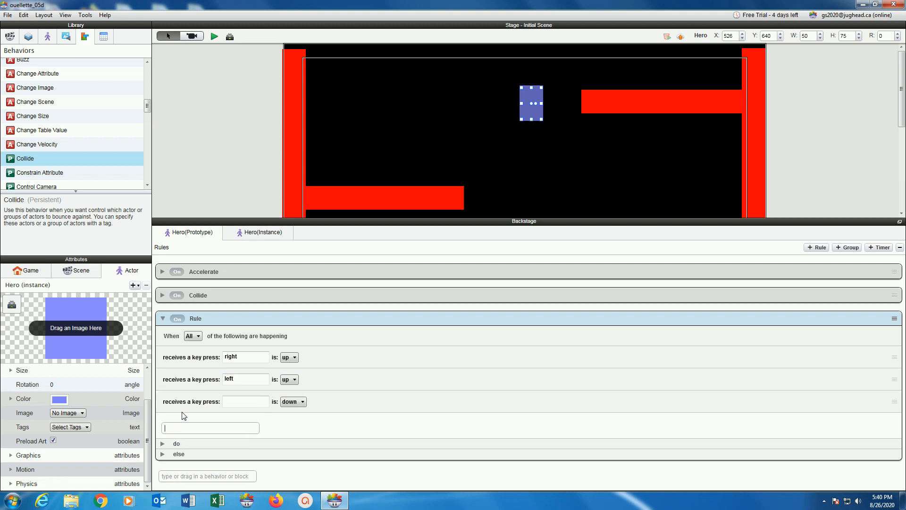
click(252, 401)
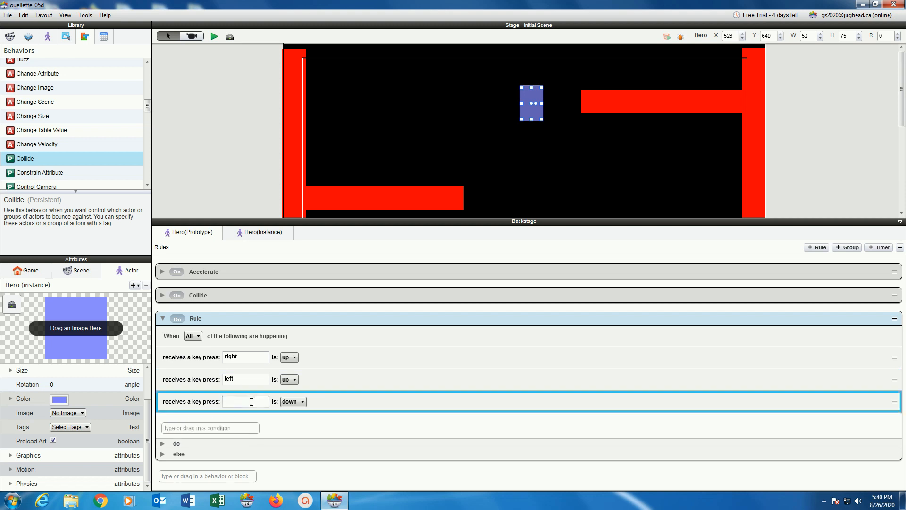
key(space)
click(291, 402)
- Enlarge the rules editing area and add a Change Attribute behavior to the do section of the keys-up rule
drag(217, 219, 208, 55)
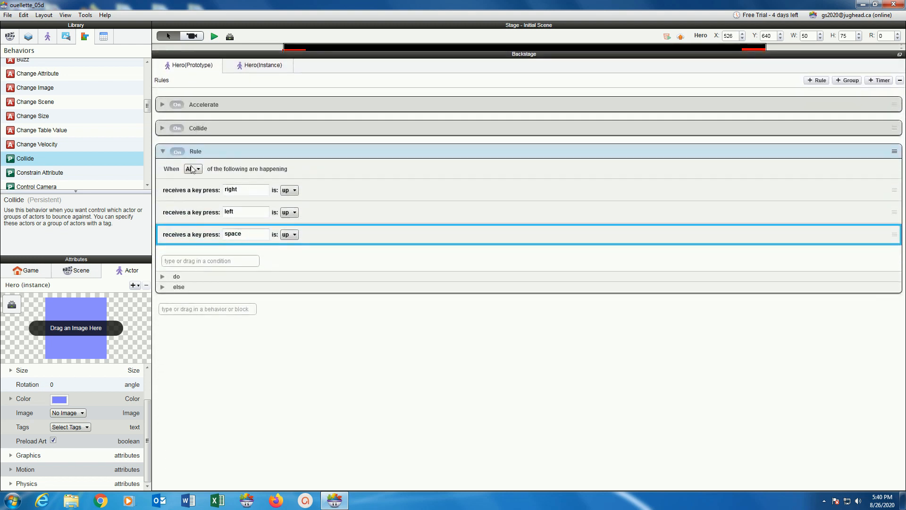
click(163, 277)
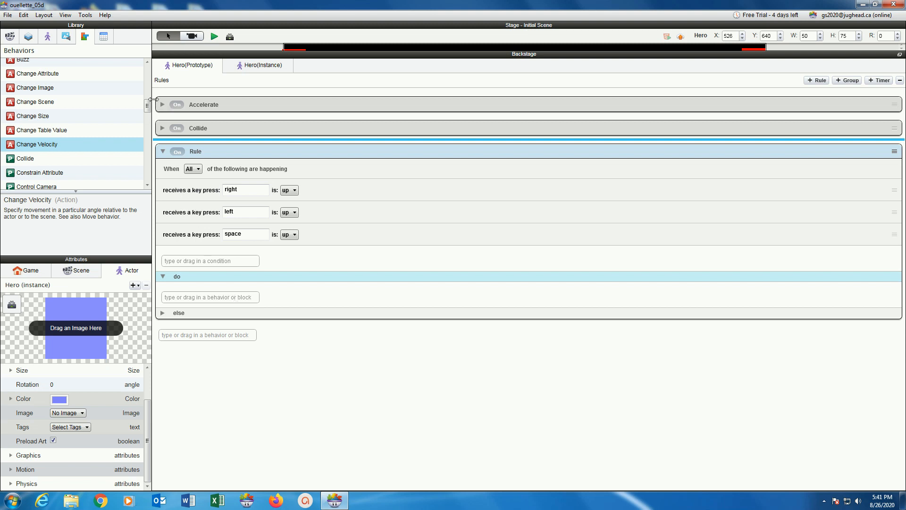
scroll(147, 105, up, 1)
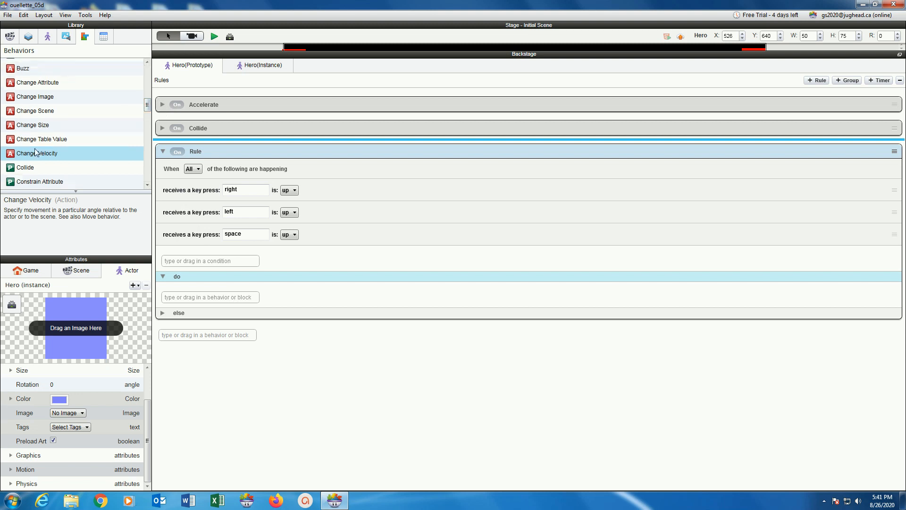
click(36, 83)
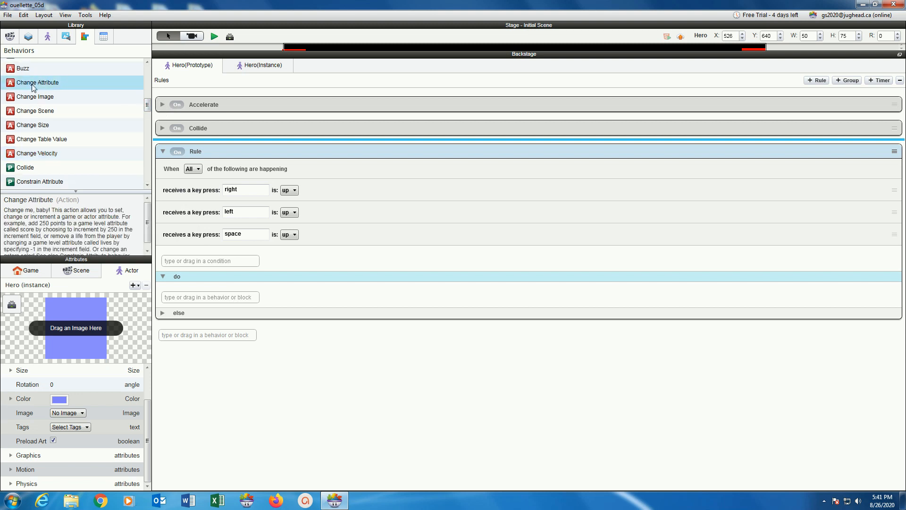
drag(15, 86, 185, 312)
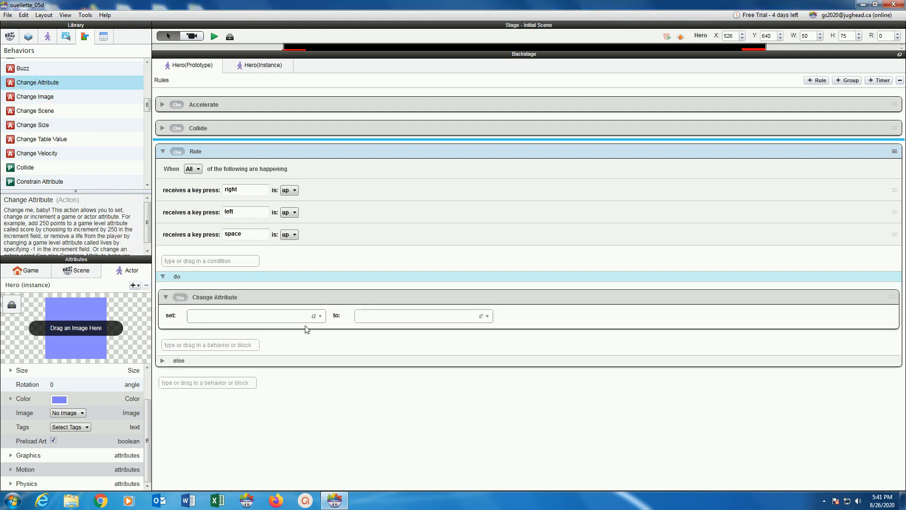
- Configure the Change Attribute behavior to set the Hero's horizontal linear velocity (self.motion.linearVelocity.x) to 0
click(320, 317)
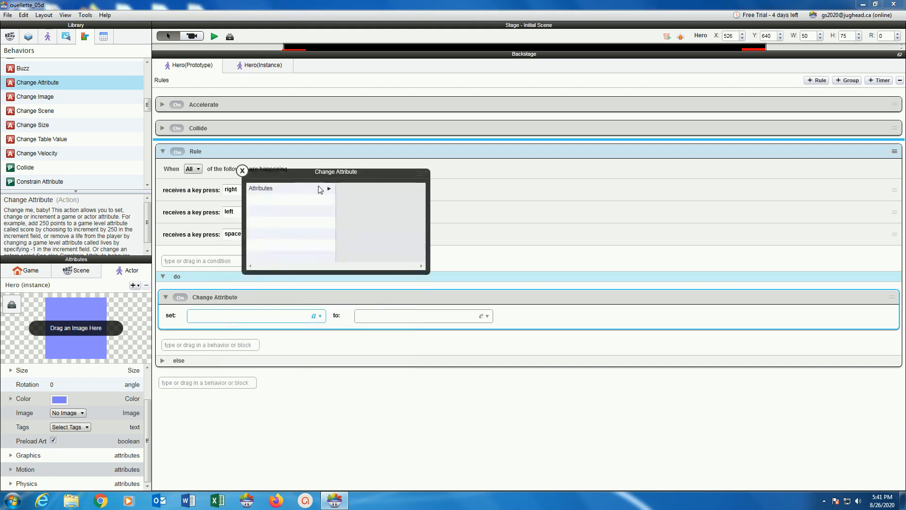
click(318, 187)
click(348, 210)
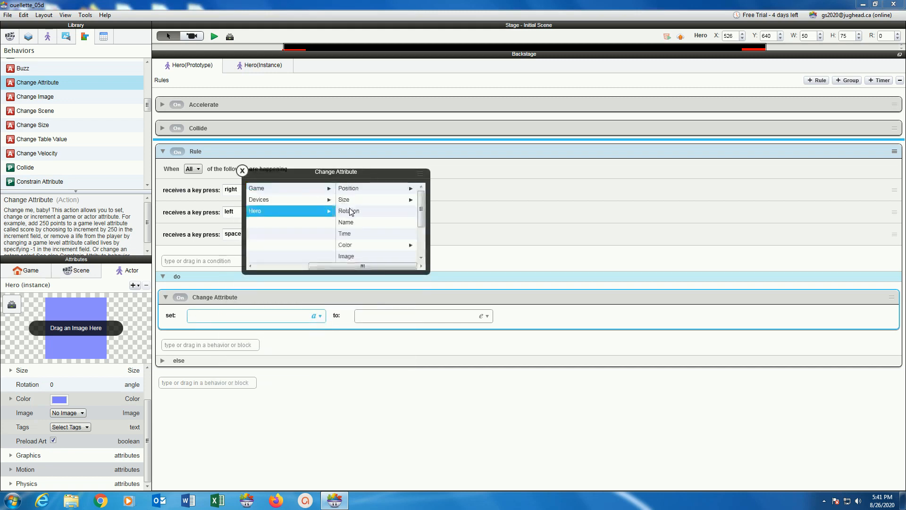
drag(418, 220, 424, 263)
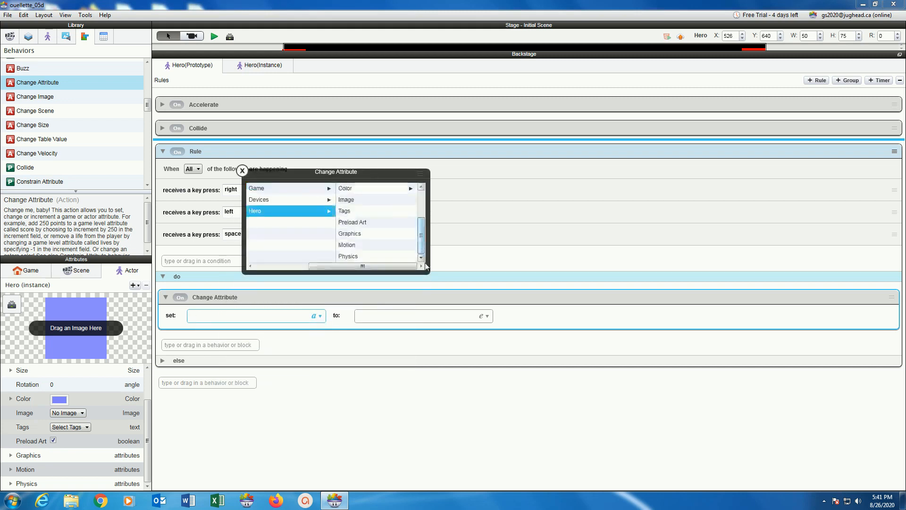
click(374, 246)
click(357, 189)
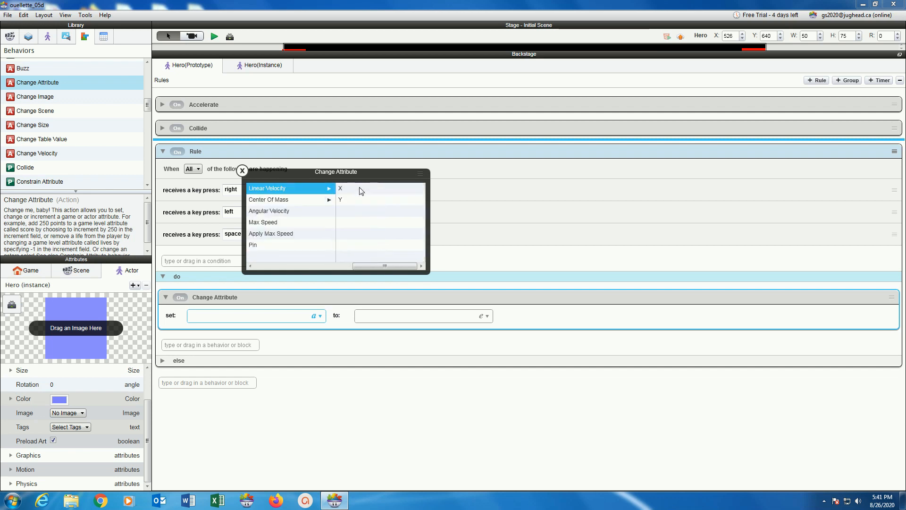
click(358, 188)
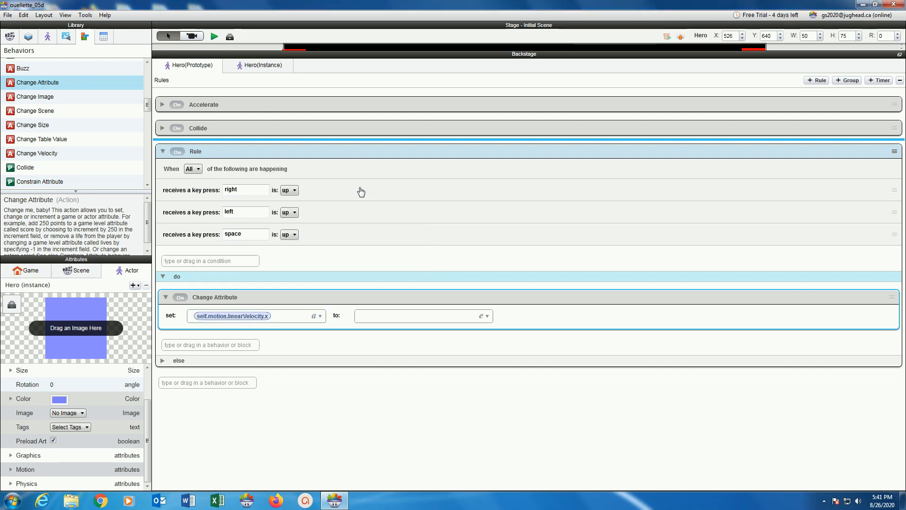
click(377, 315)
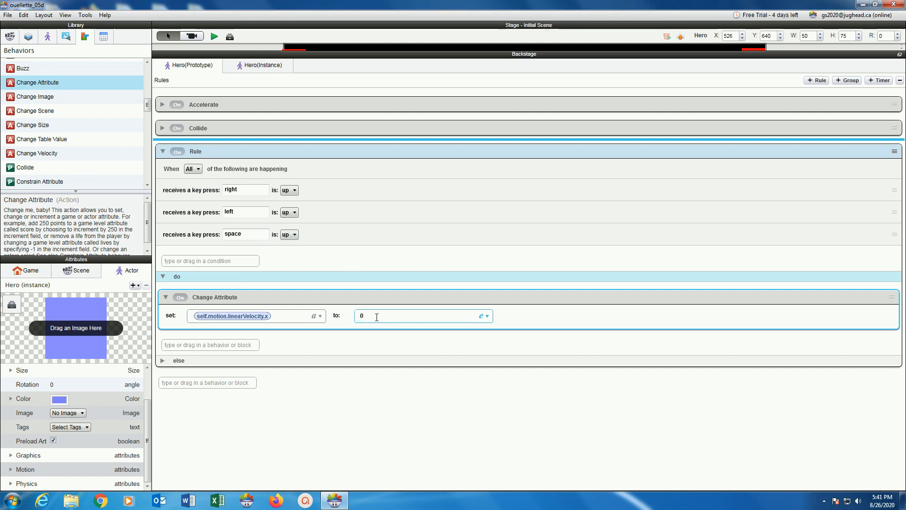
key(Return)
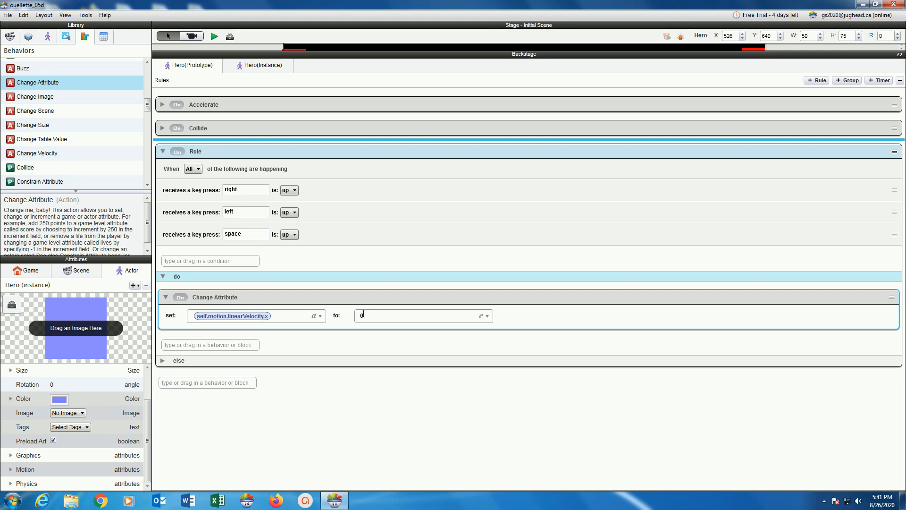
- Add a nested Rule inside the else section of the keys-up rule
click(162, 361)
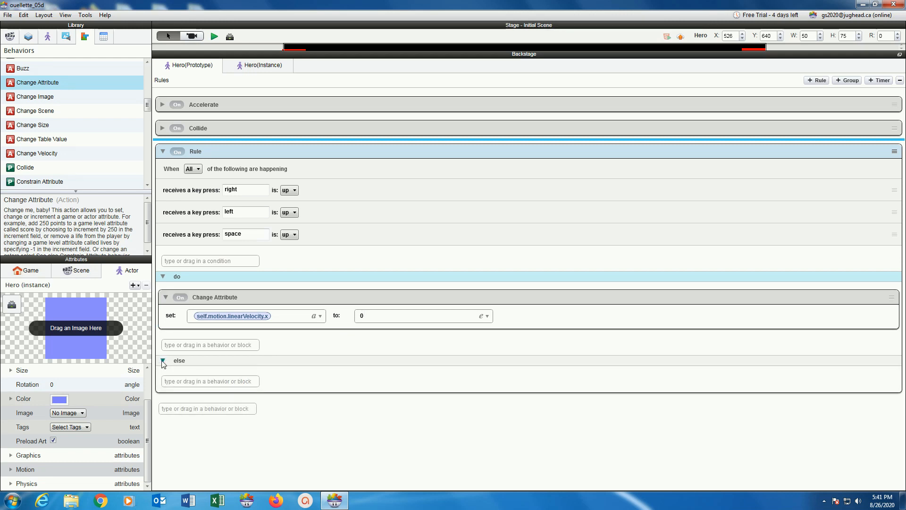
click(189, 381)
text(replicate)
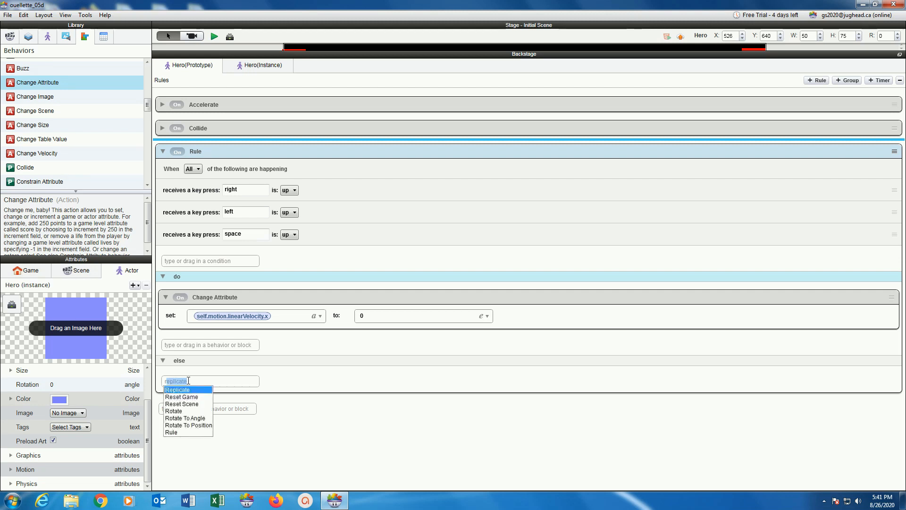
click(171, 433)
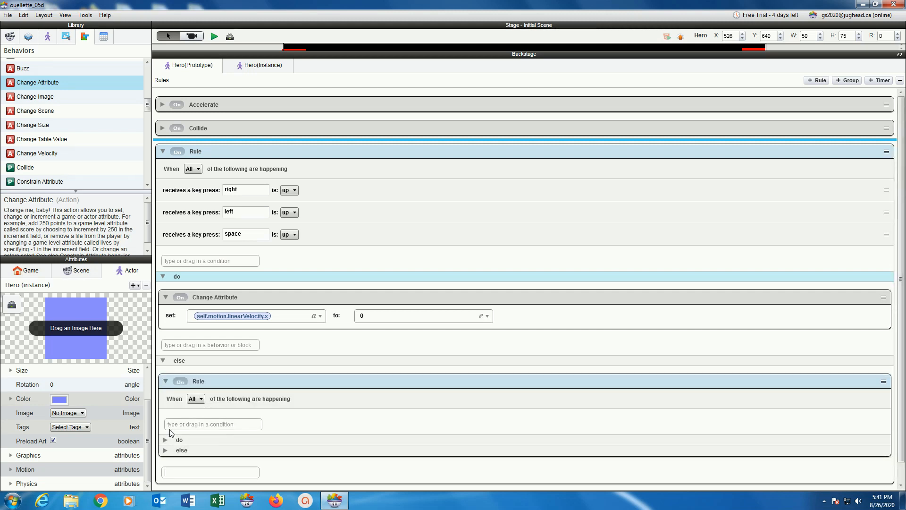
- Add a key press condition to the nested rule requiring the right key to be down
scroll(266, 307, down, 1)
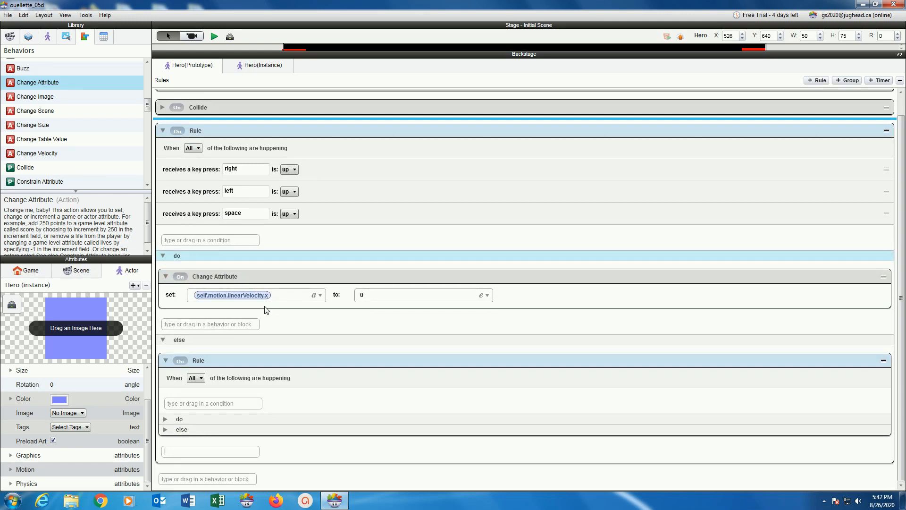
click(193, 381)
click(177, 389)
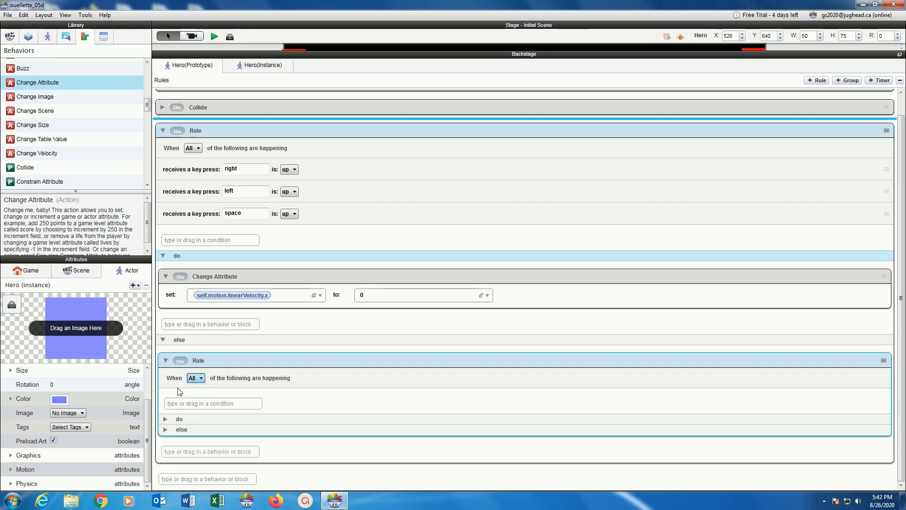
click(182, 403)
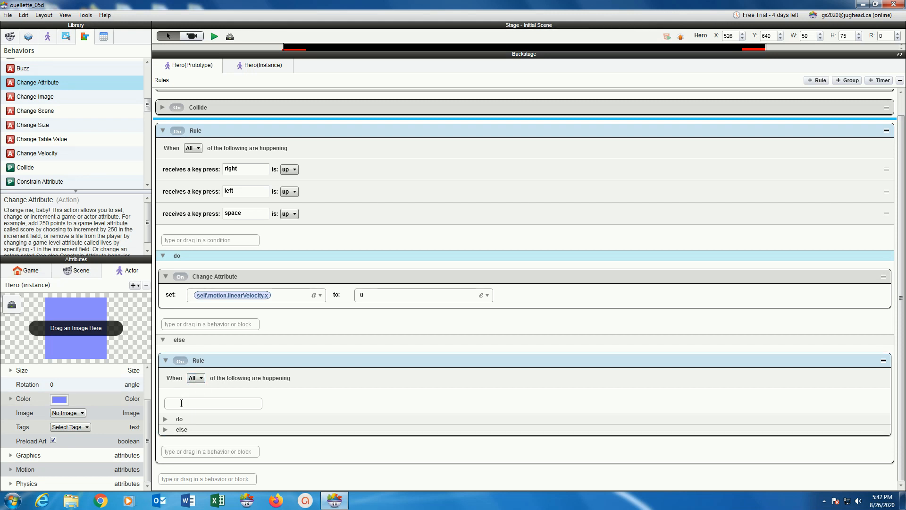
text(key)
click(172, 412)
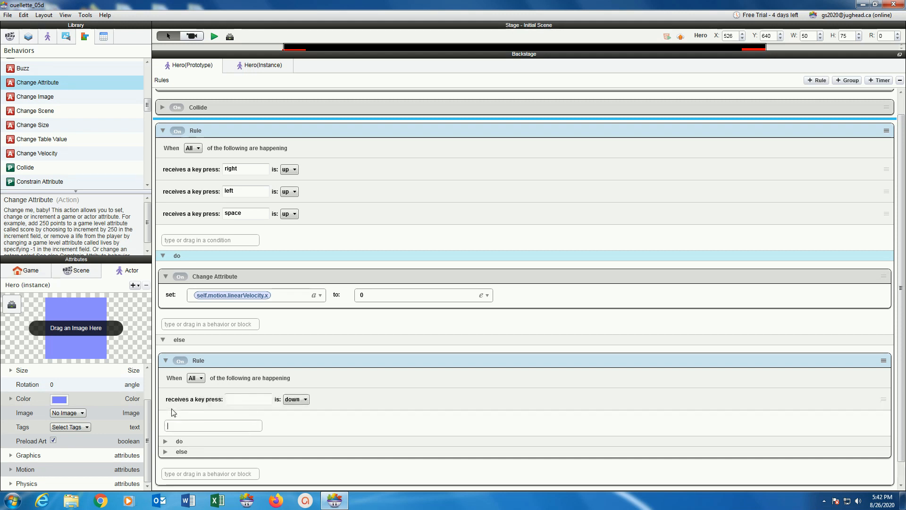
click(247, 401)
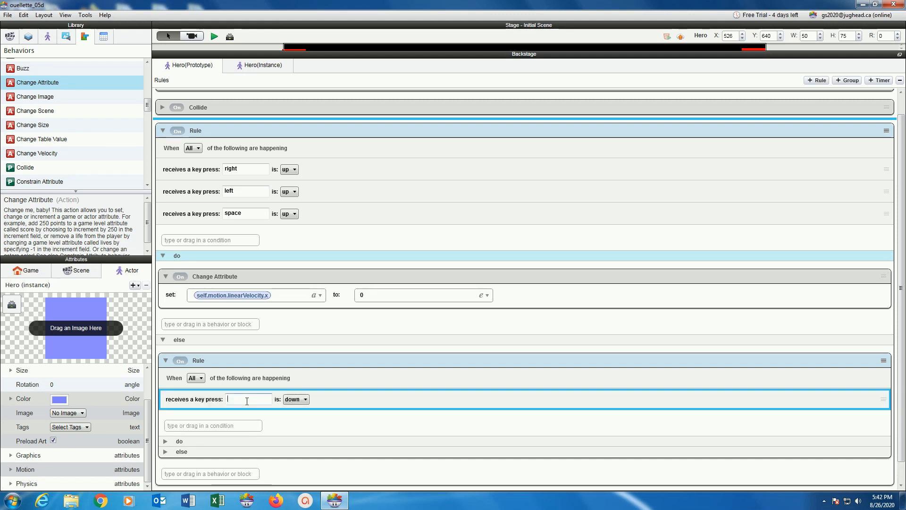
key(Right)
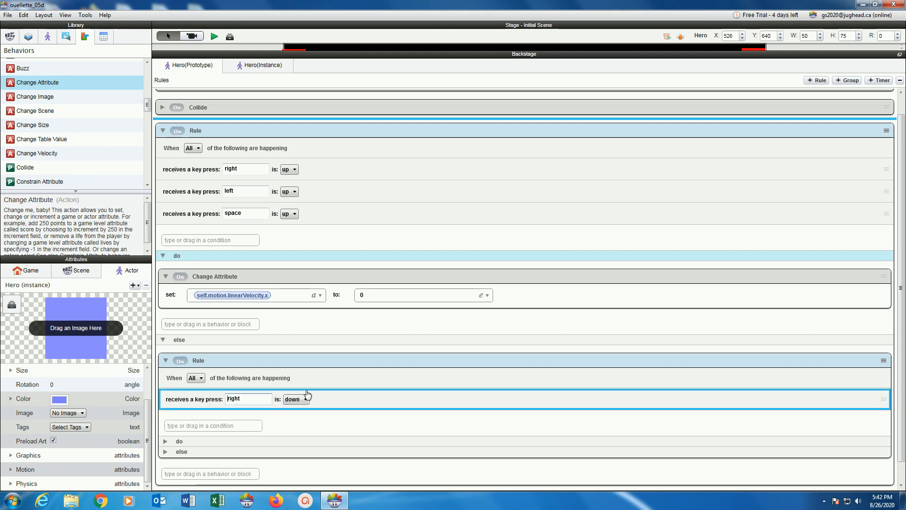
- Add a collision condition to the nested rule for overlapping or colliding with an actor of type Floor
scroll(294, 321, down, 1)
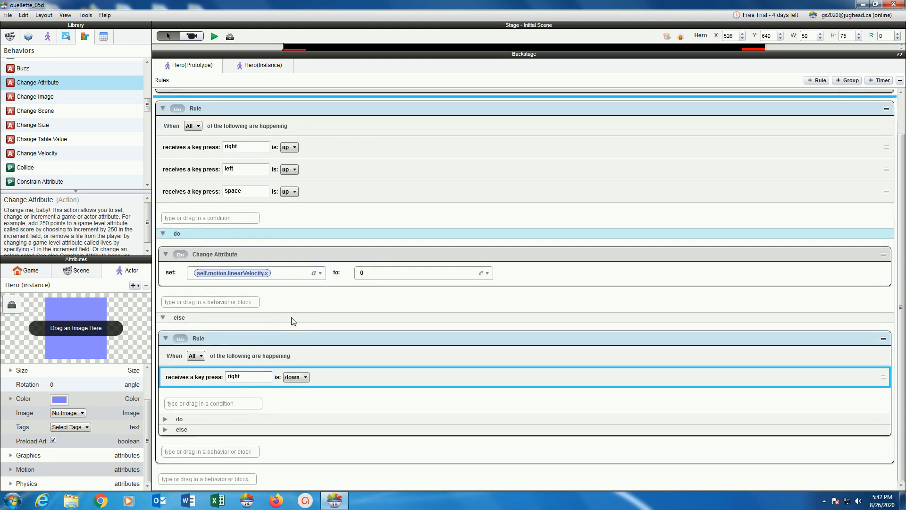
click(220, 403)
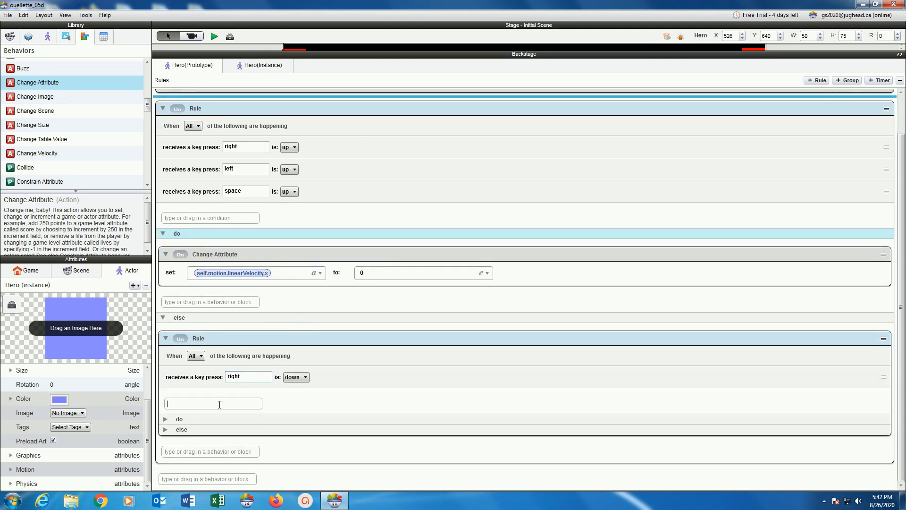
text(collision)
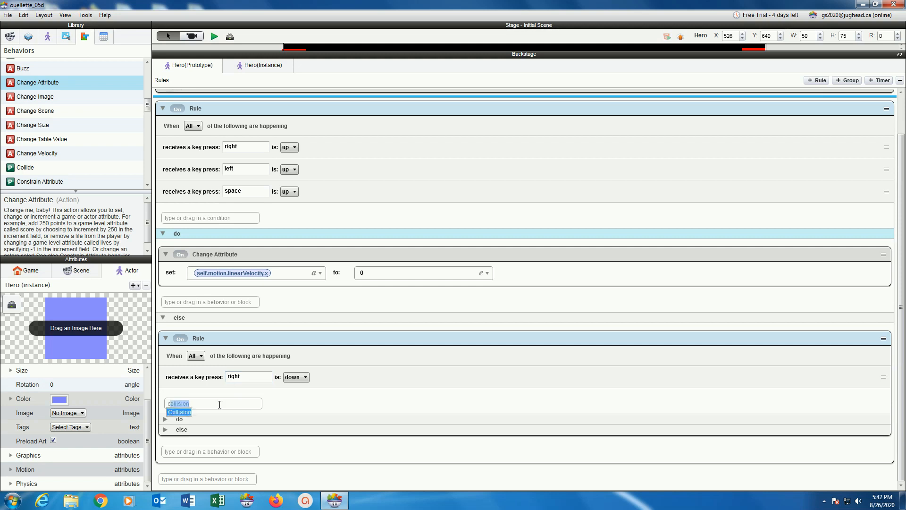
click(189, 412)
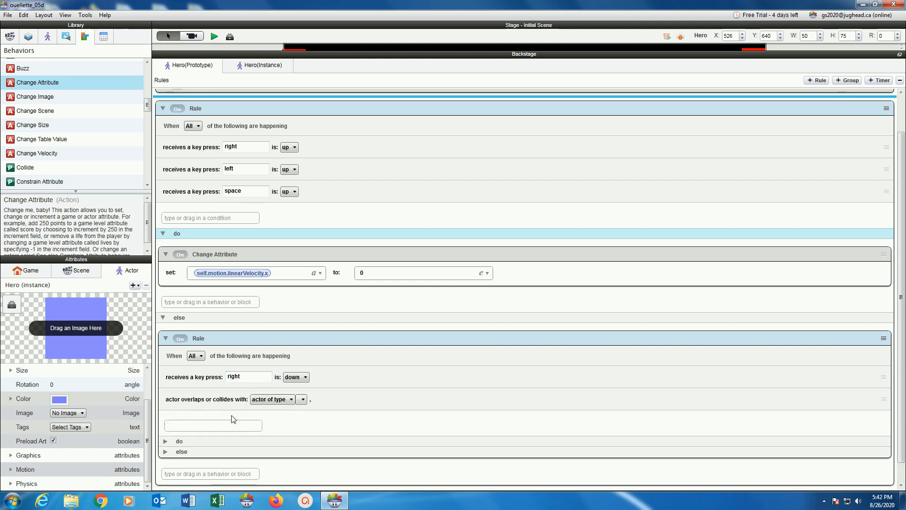
click(303, 399)
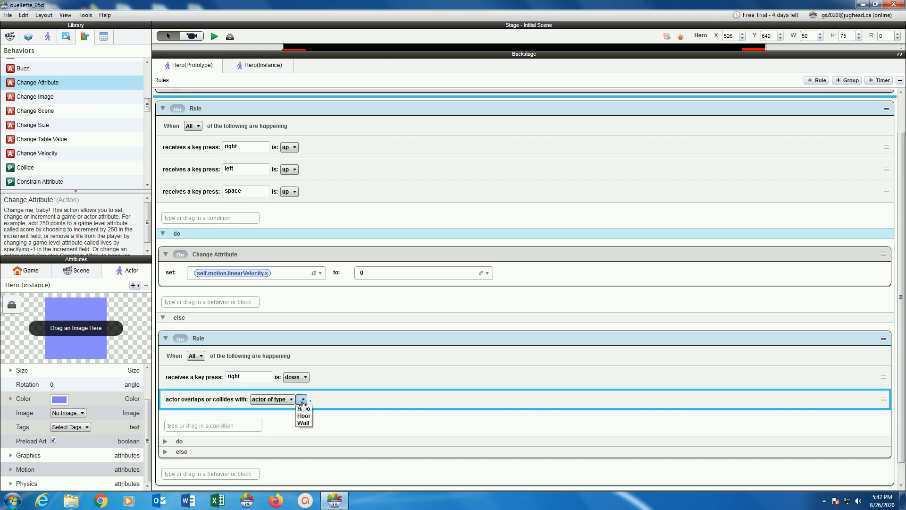
click(303, 416)
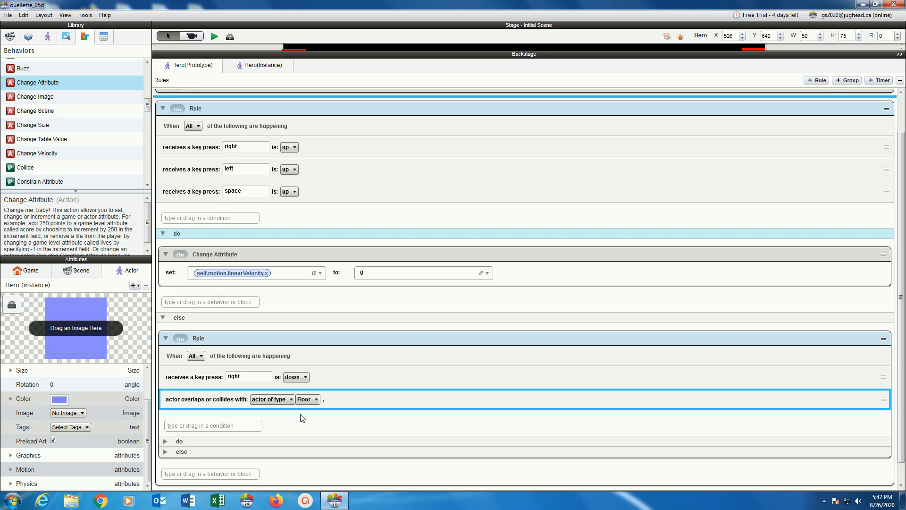
- Add a Change Attribute behavior to the do section of the nested right-key rule
click(166, 441)
scroll(319, 334, down, 2)
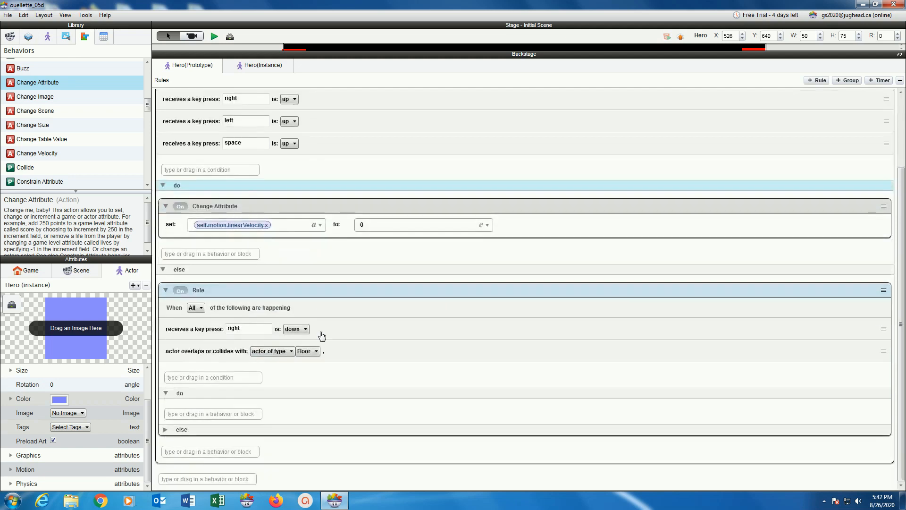
click(185, 414)
text(change Attribute)
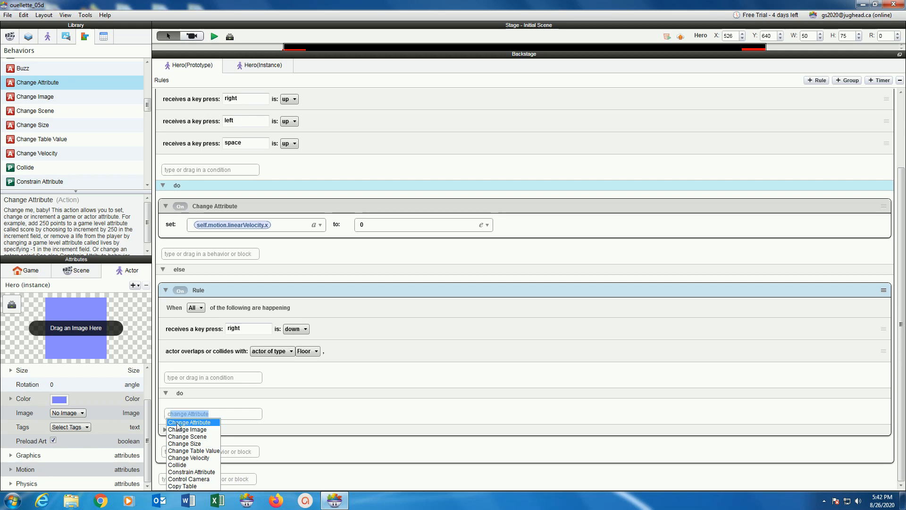
key(Return)
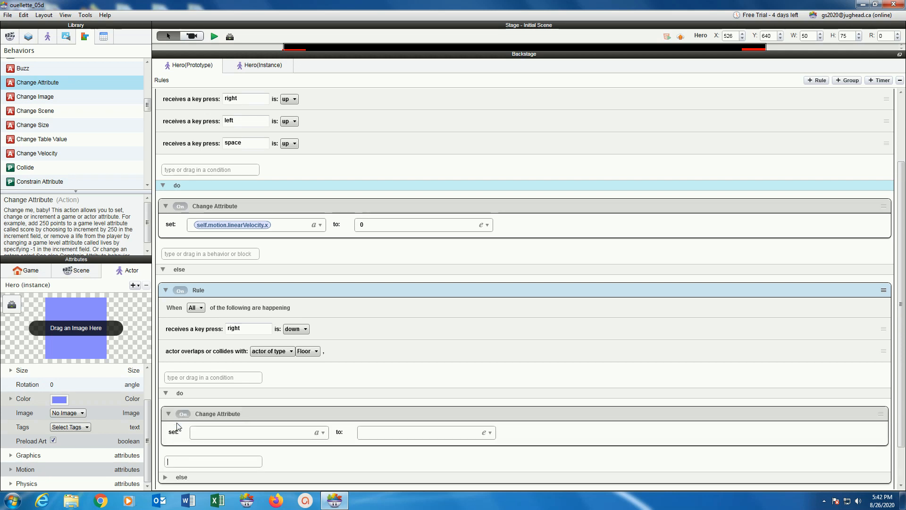
- Choose the Hero's self.motion.linearVelocity.x as the attribute to set in the nested rule's Change Attribute behavior
click(323, 433)
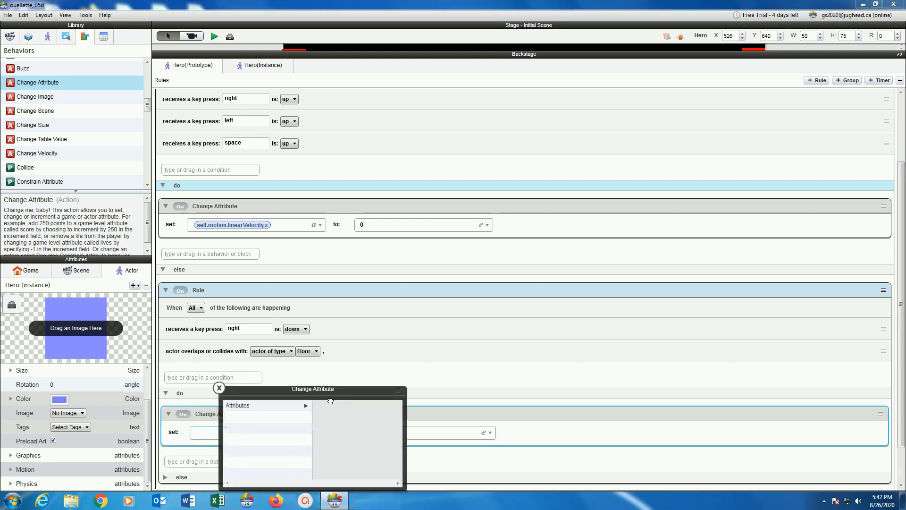
click(369, 255)
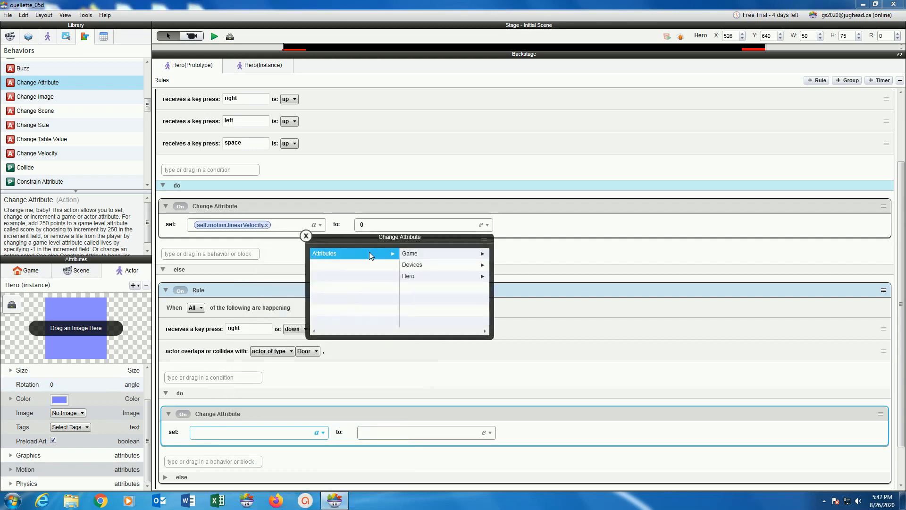
click(423, 276)
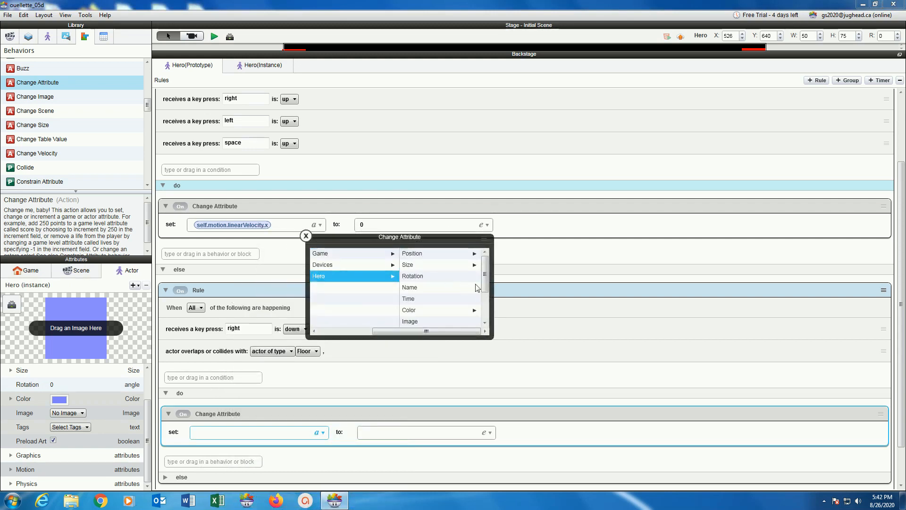
scroll(476, 287, down, 2)
click(423, 313)
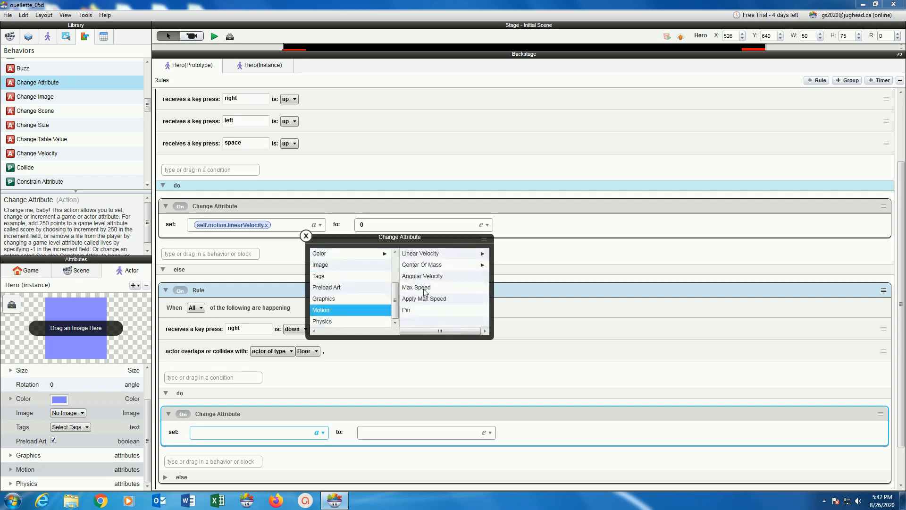
click(427, 255)
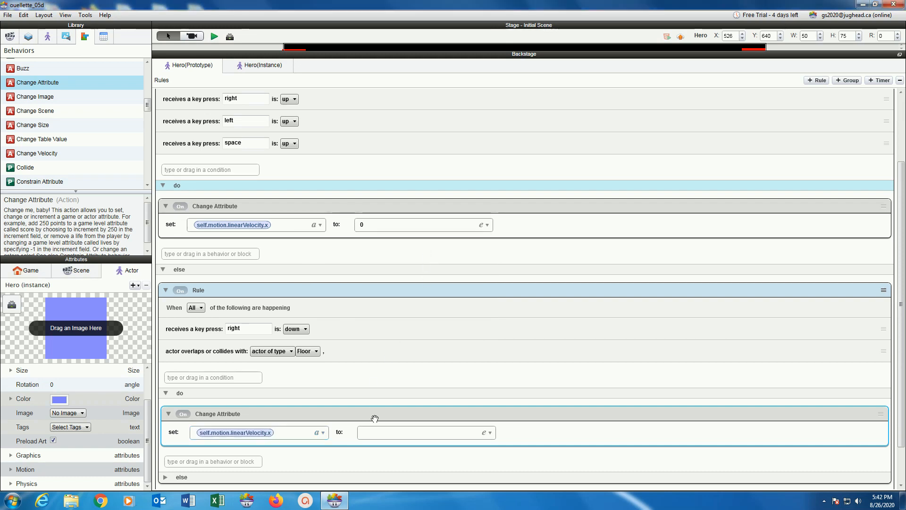
- Set the Change Attribute value in the nested right-key rule to 200 and save the project
text(200)
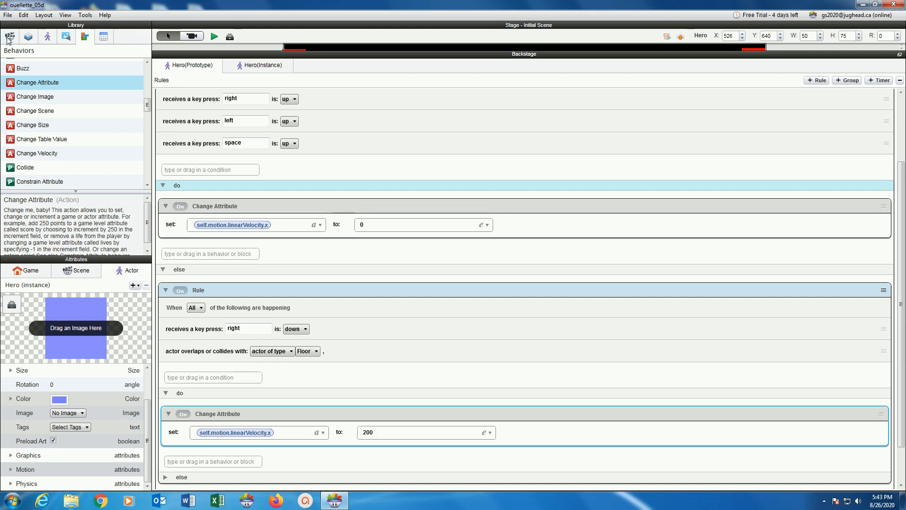
click(7, 16)
click(23, 89)
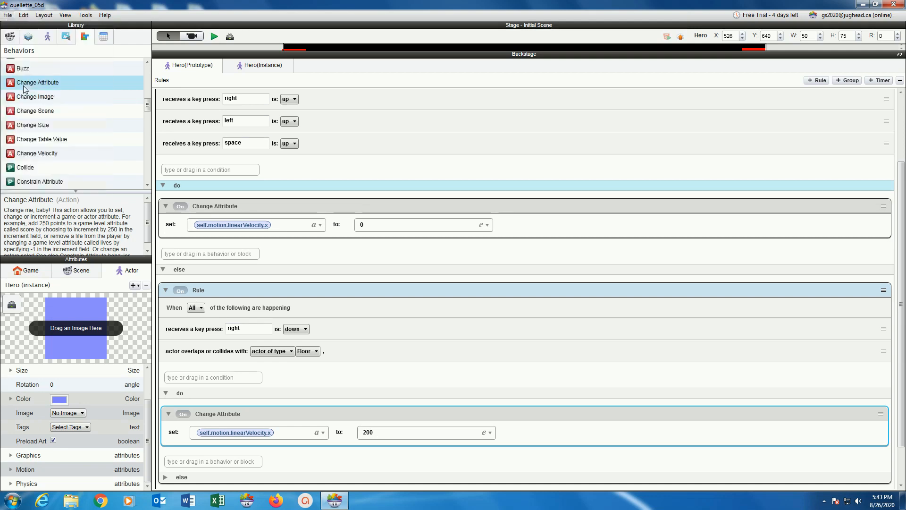
- Preview the scene, test moving the hero with the right key, and return to the editor
click(214, 36)
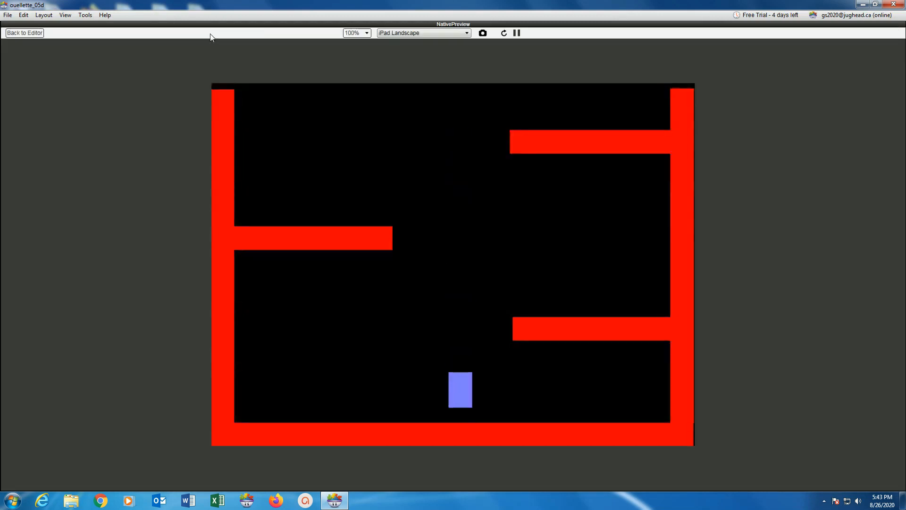
key(Right)
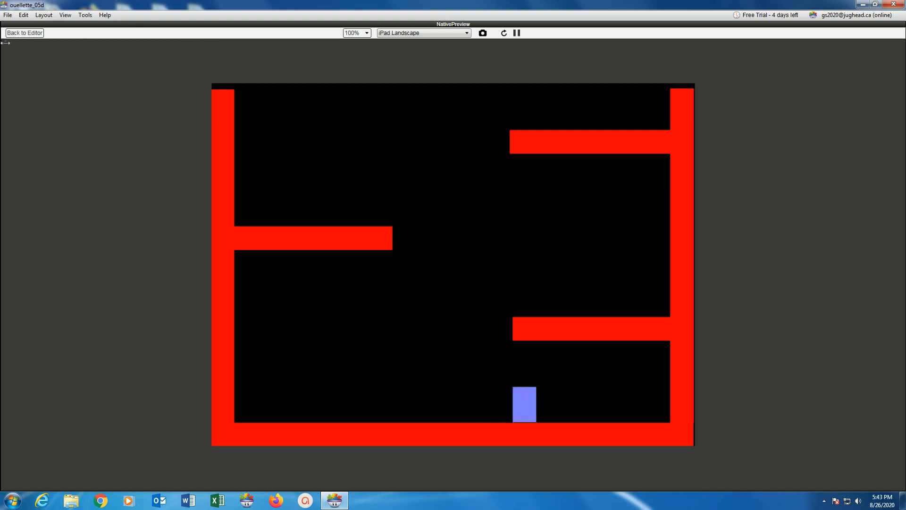
click(24, 33)
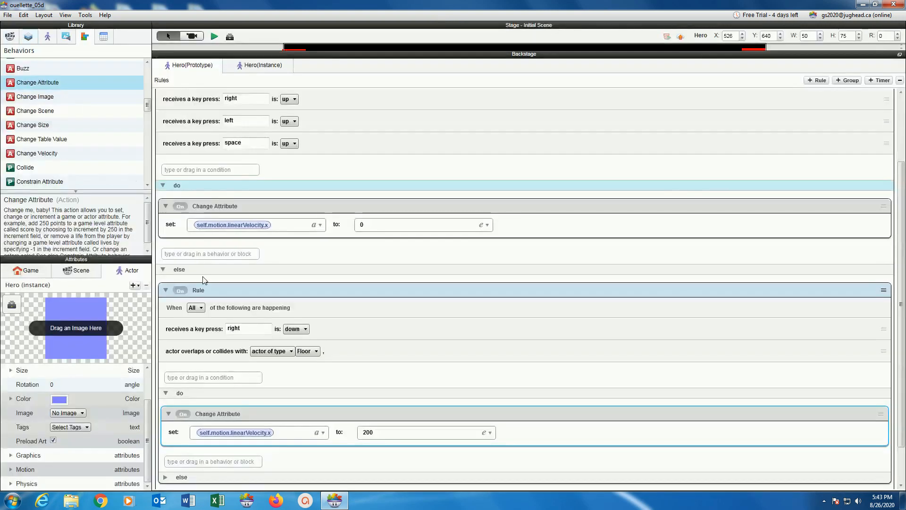
- Rename the nested right-key rule to "move right" and collapse it
double_click(202, 290)
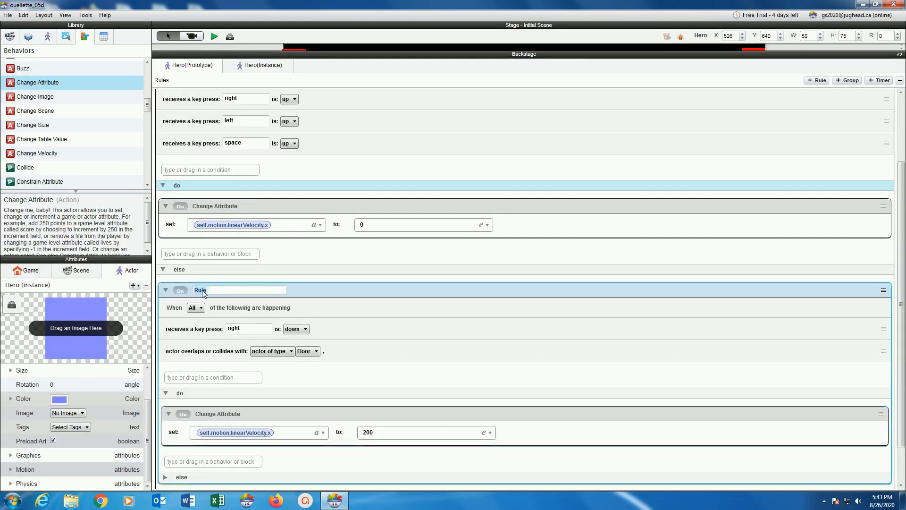
text(move right)
key(Return)
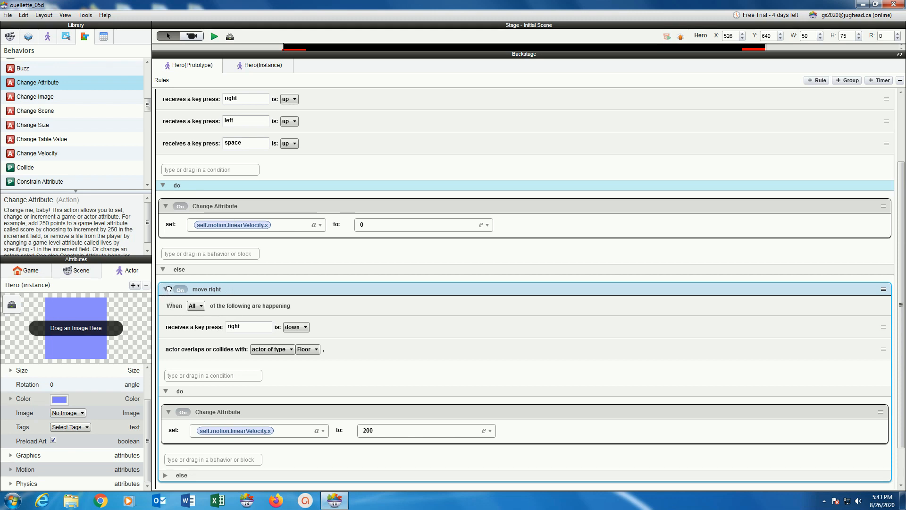
click(166, 290)
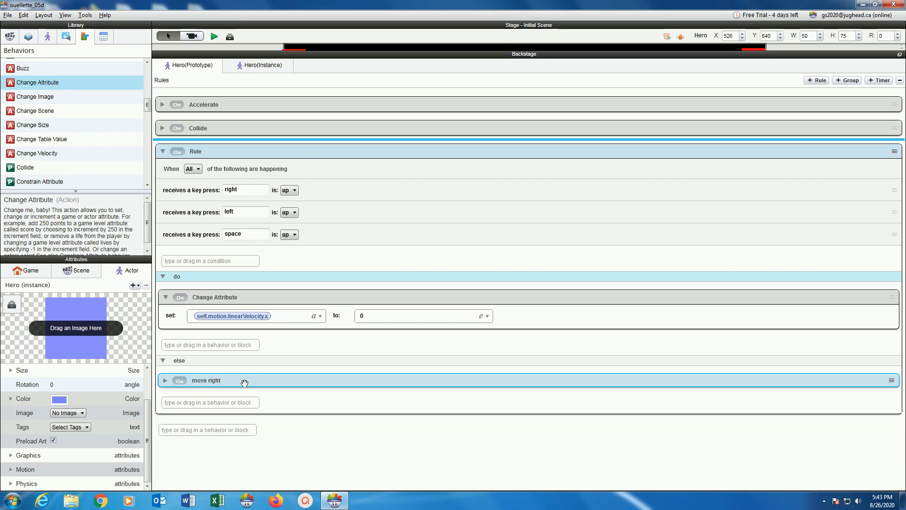
- Duplicate the move right rule directly below itself in the else section and rename the copy "move left"
alt+drag(244, 383, 242, 395)
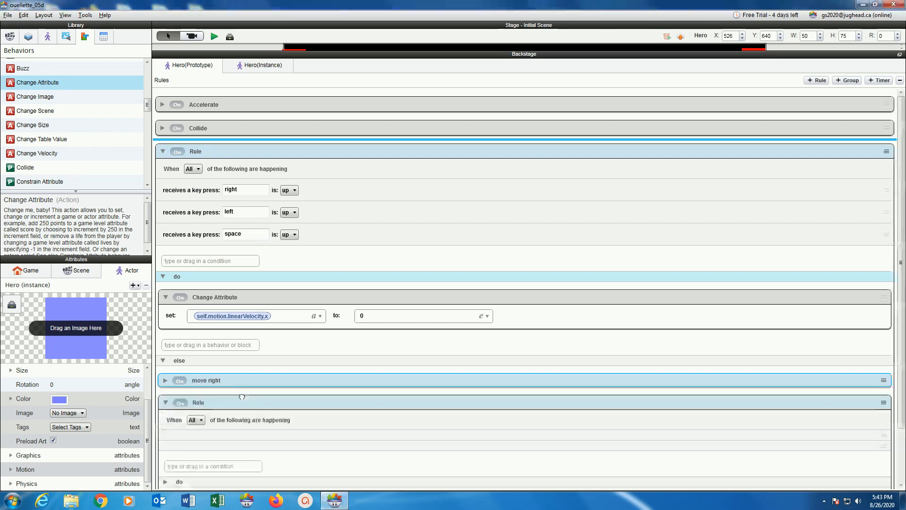
double_click(199, 403)
text(mov)
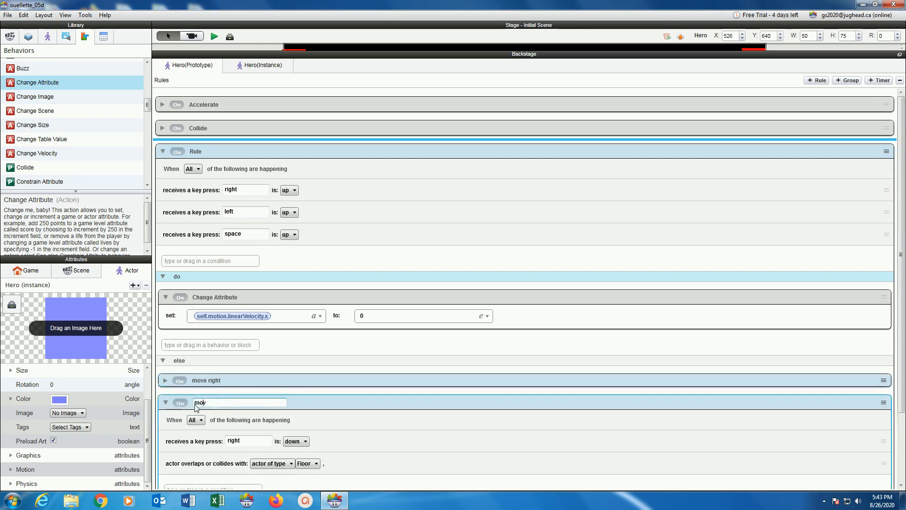
text(e left)
key(Return)
- Change the key press condition of the move left rule to the left key
scroll(289, 254, down, 3)
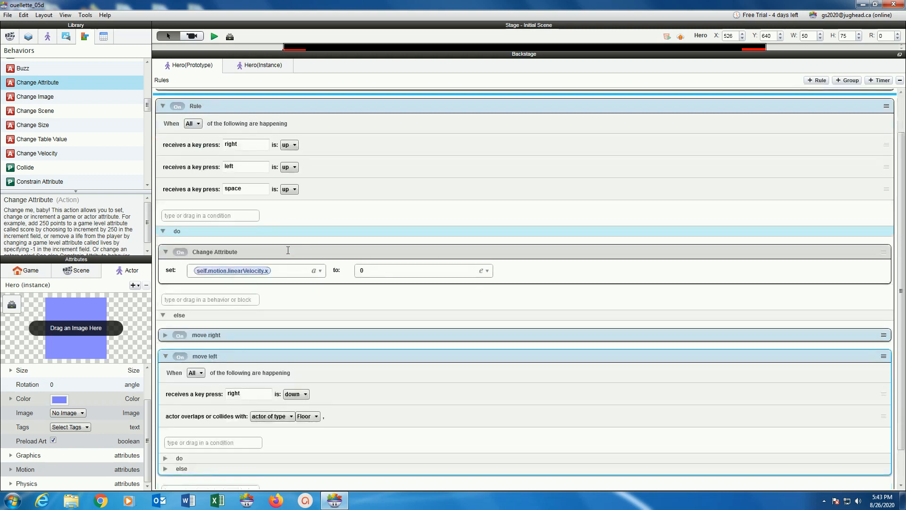
double_click(246, 356)
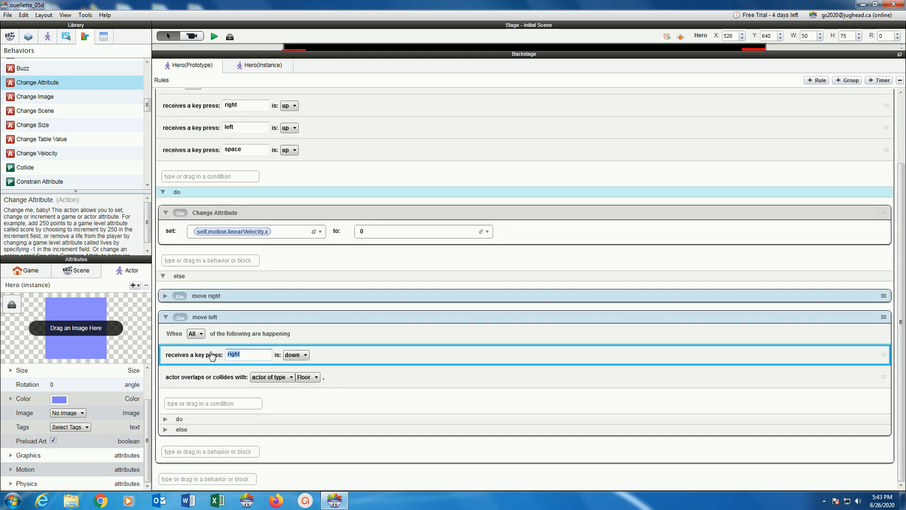
text(left)
- Set the move left rule's Change Attribute value to -200 and save the project
click(165, 419)
scroll(221, 361, down, 3)
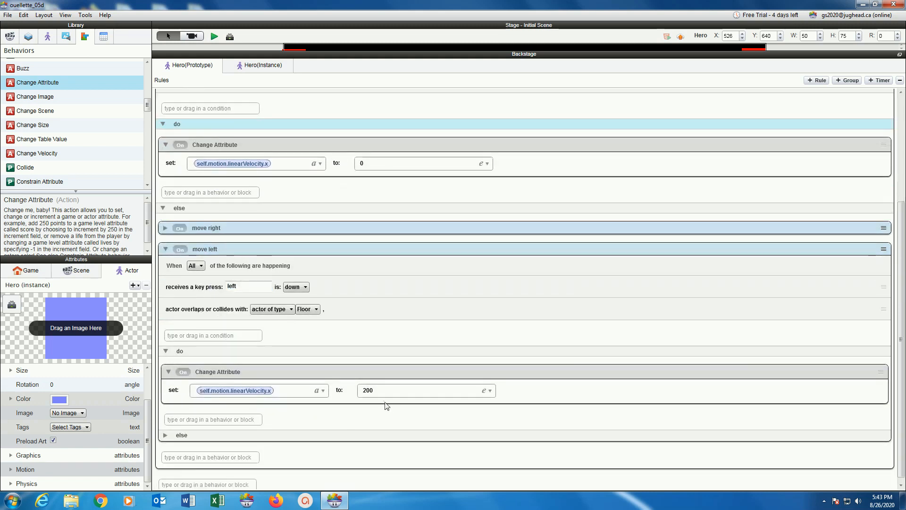
click(363, 391)
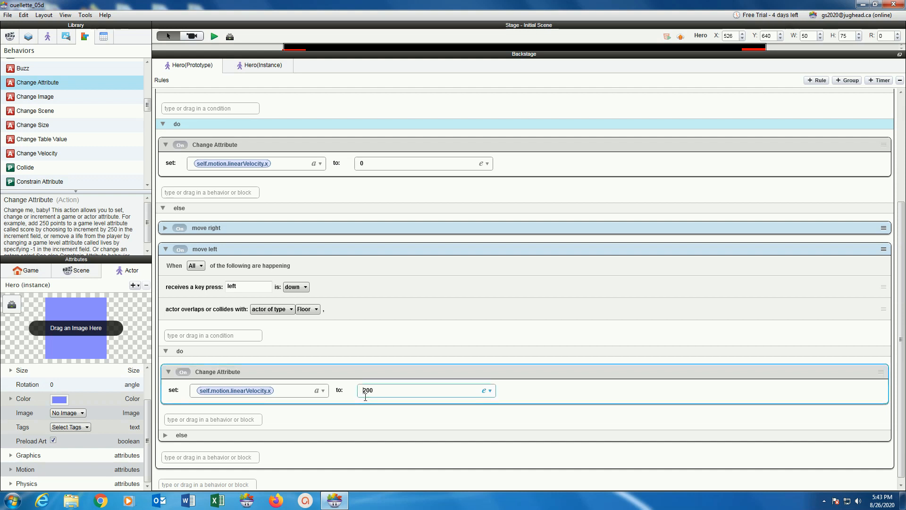
text(-)
click(8, 15)
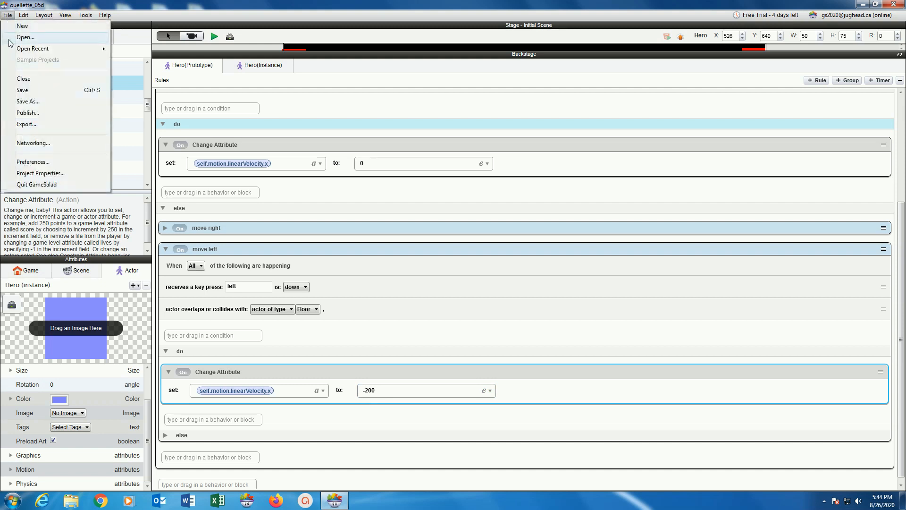
click(20, 91)
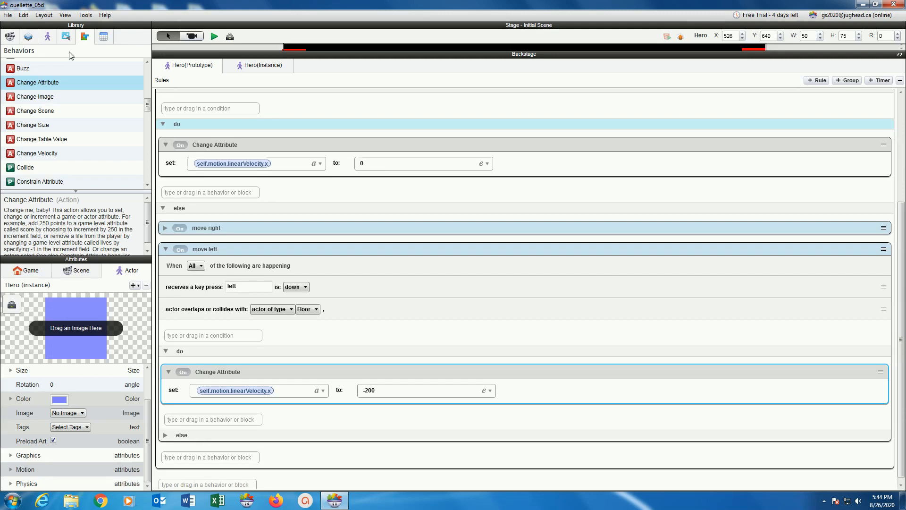
- Preview the scene, test moving the hero with the left and right keys, and return to the editor
click(215, 37)
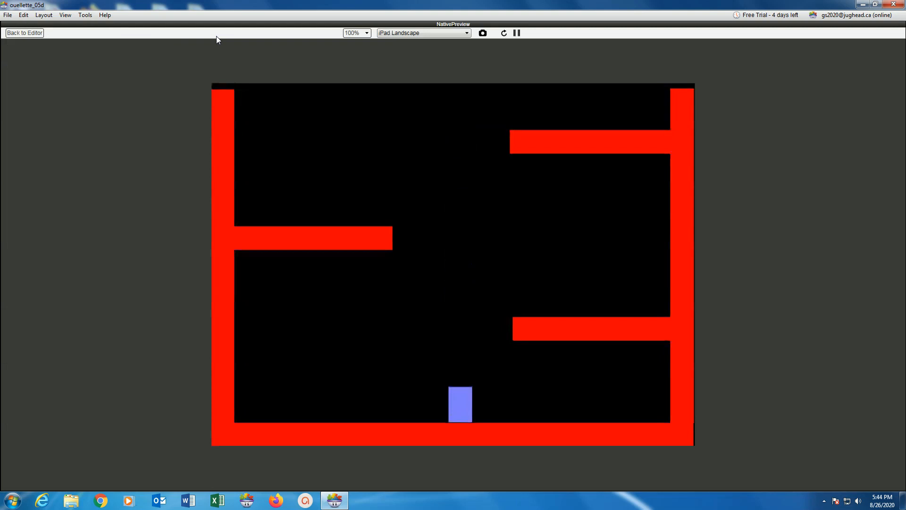
key(Left)
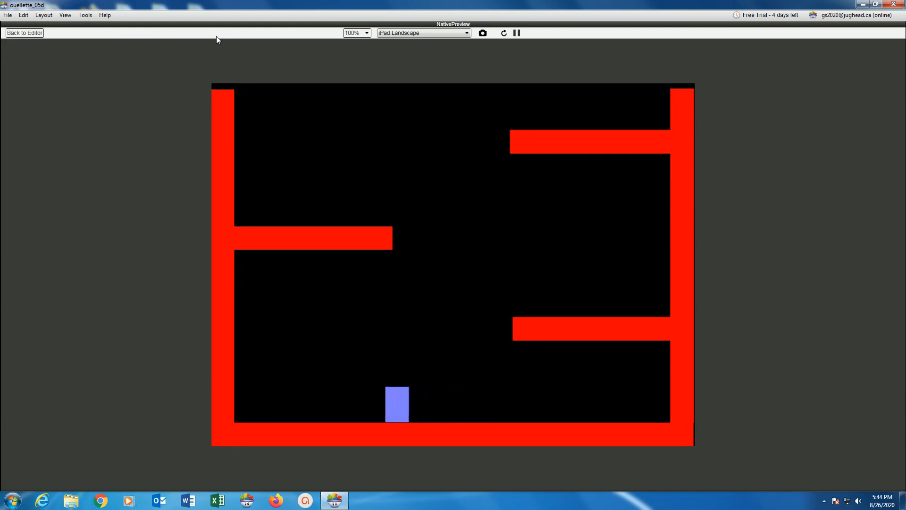
key(Right)
key(Left)
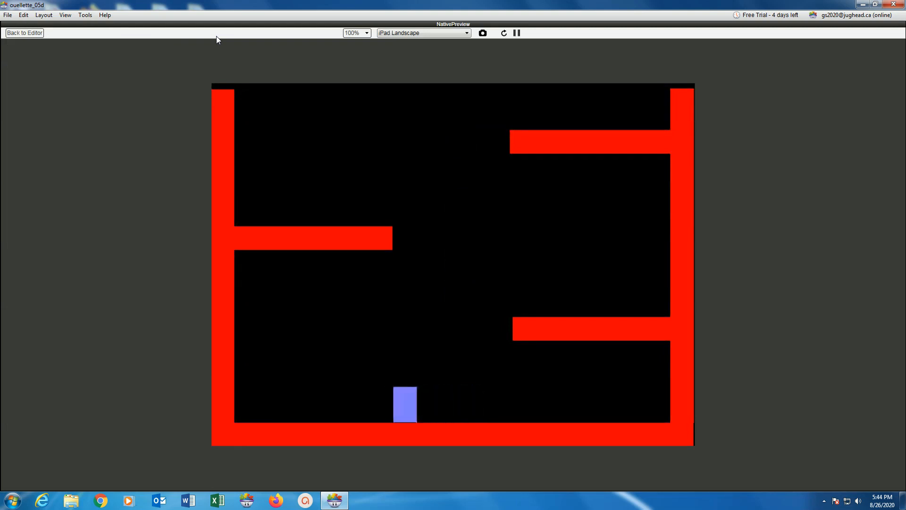
key(Right)
key(Left)
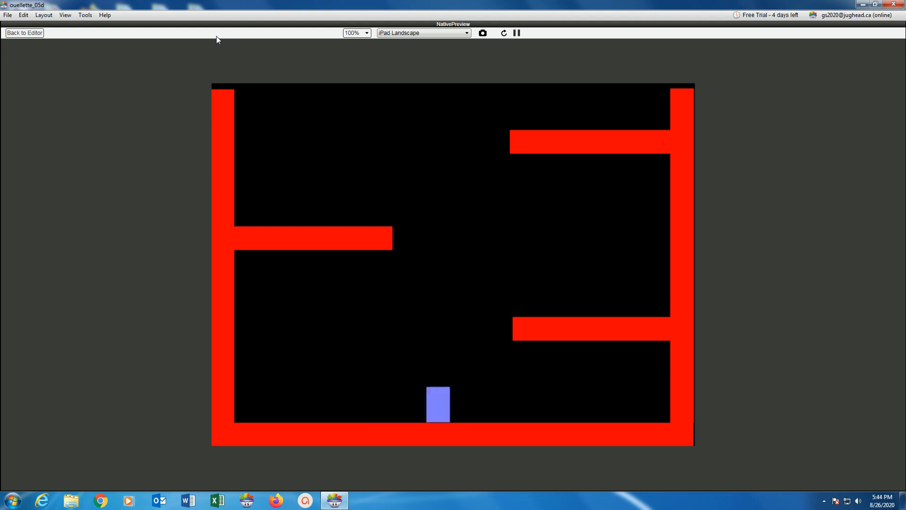
key(Right)
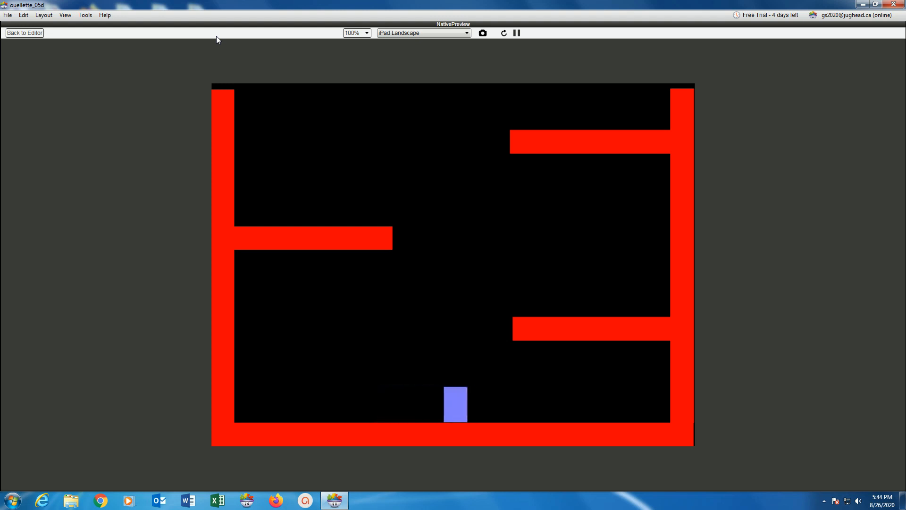
key(Left)
key(Right)
key(Left)
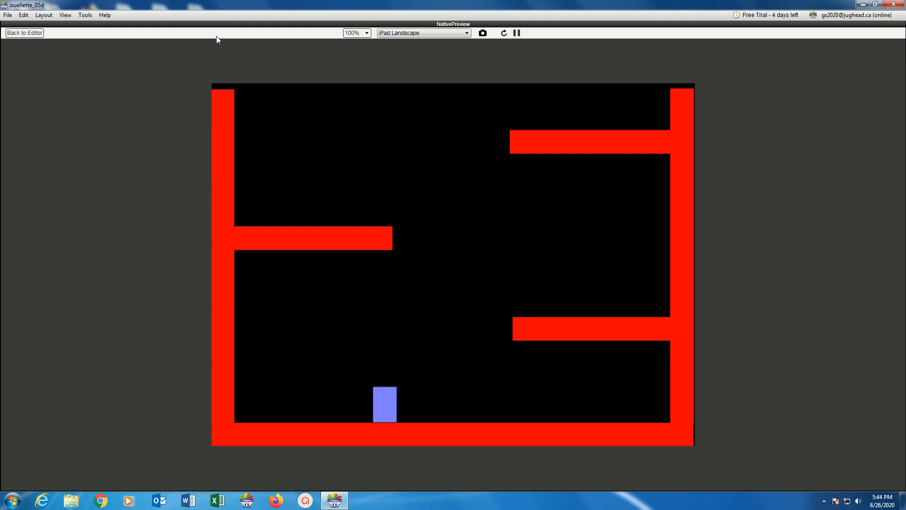
click(17, 34)
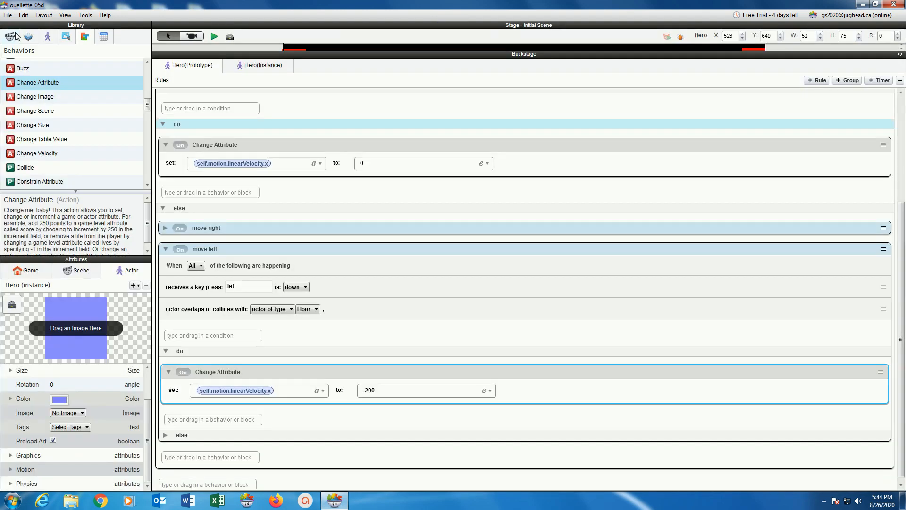
- Collapse the move left rule and place a duplicate of it above the move right rule in the else section
click(166, 248)
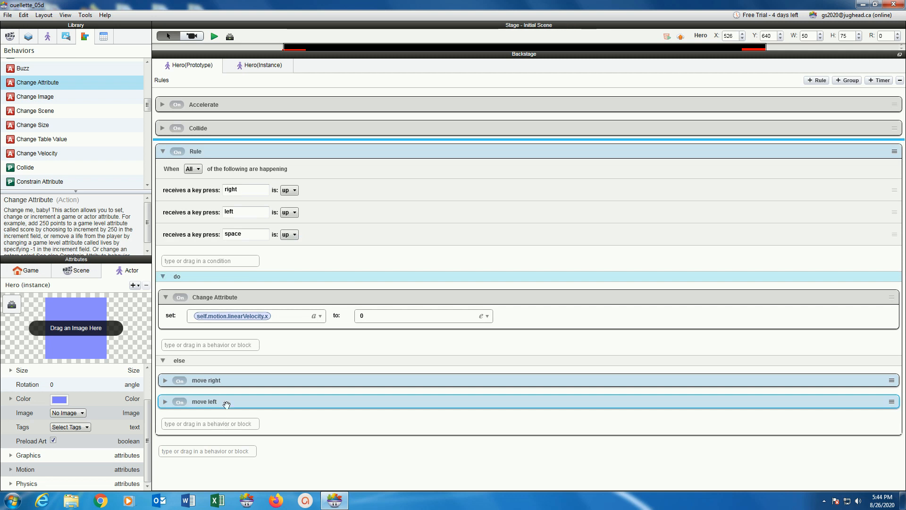
drag(227, 405, 205, 375)
scroll(209, 369, down, 4)
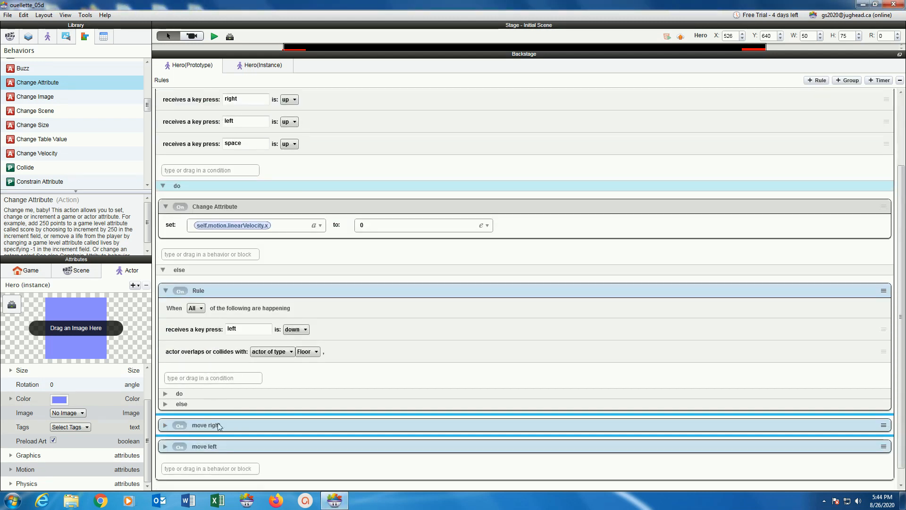
- Rename the duplicated rule to "jump" and set its key press condition to space
double_click(203, 290)
text(jump)
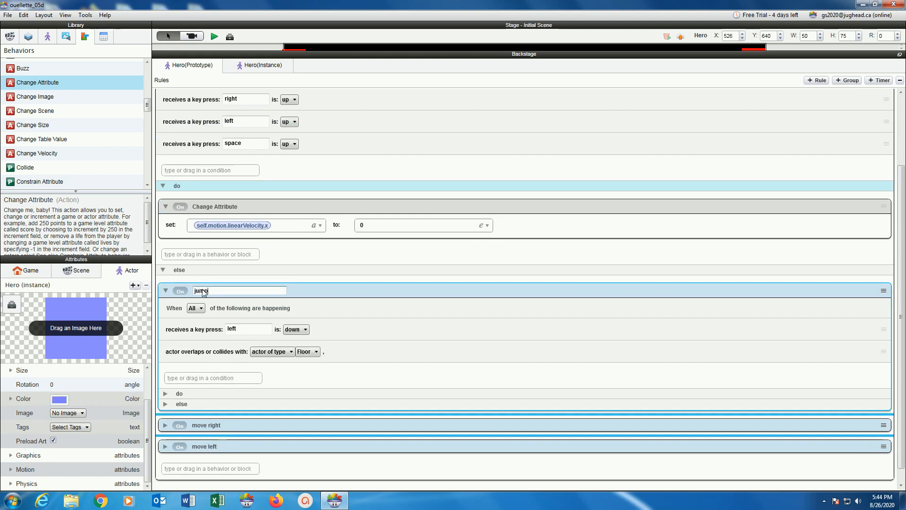
key(Return)
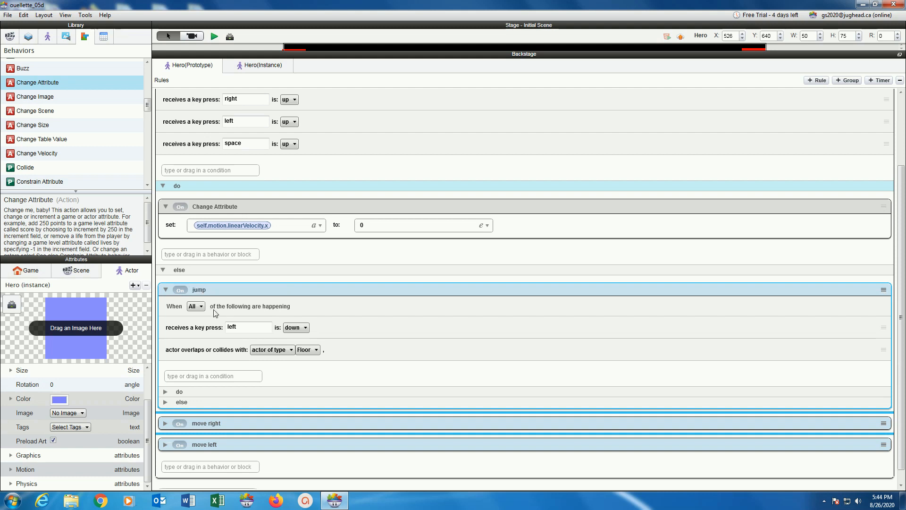
double_click(256, 328)
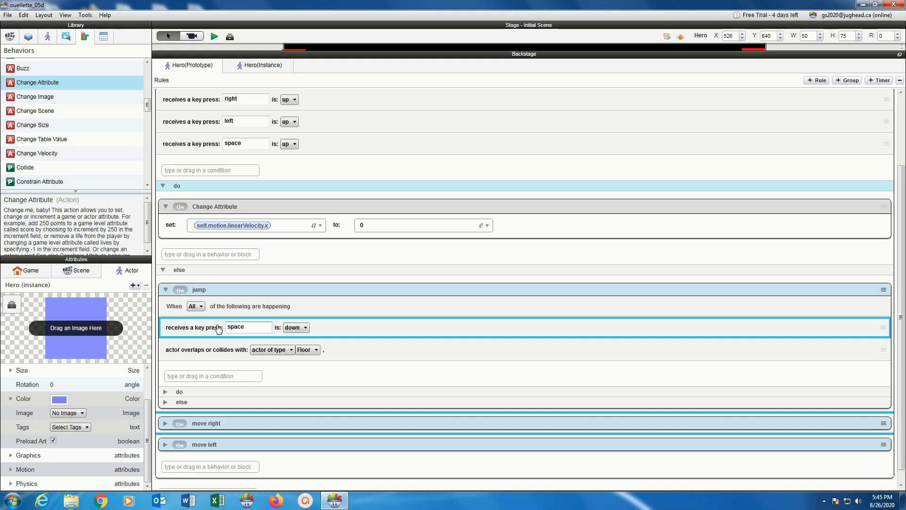
- Choose the Hero's self.motion.linearVelocity.y as the attribute to set in the jump rule's Change Attribute behavior
click(165, 392)
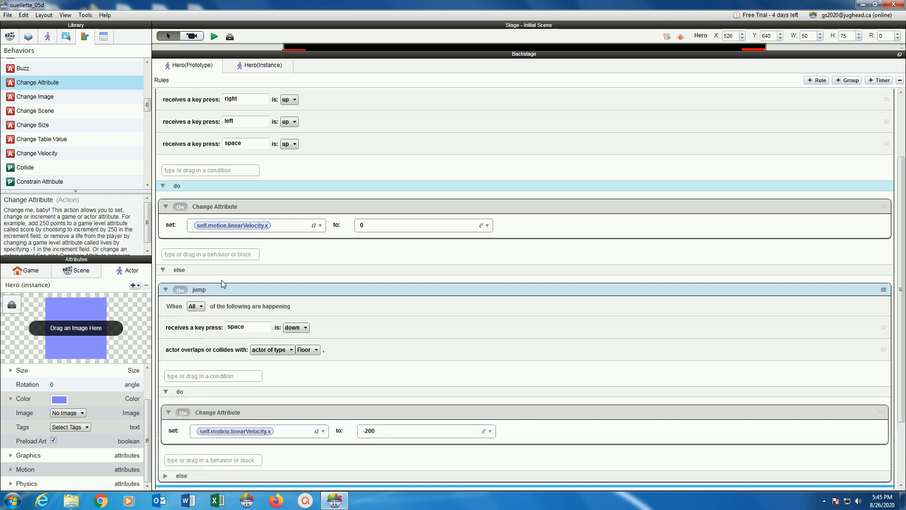
scroll(224, 285, down, 3)
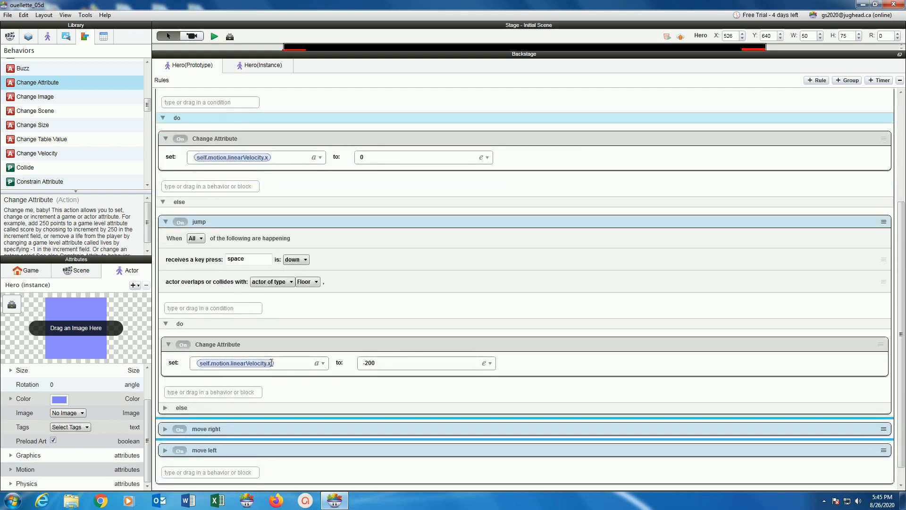
click(323, 363)
click(279, 388)
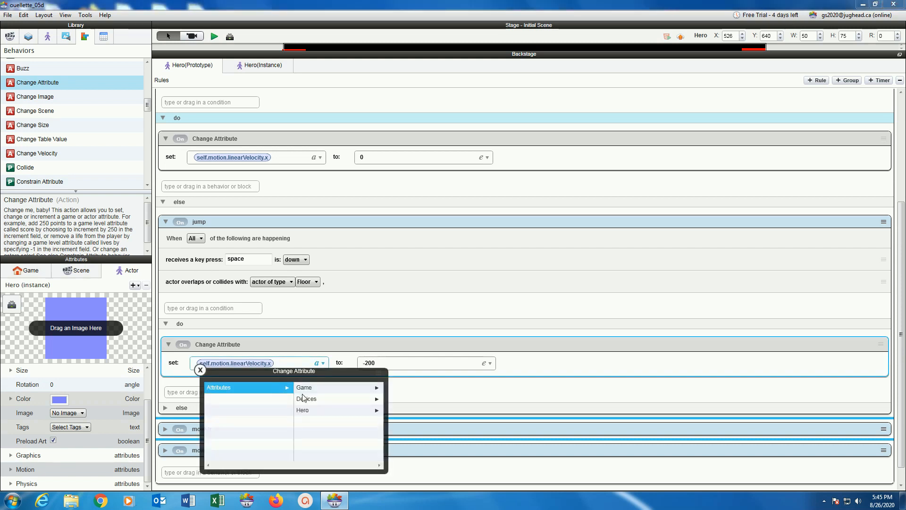
click(304, 409)
scroll(323, 430, down, 2)
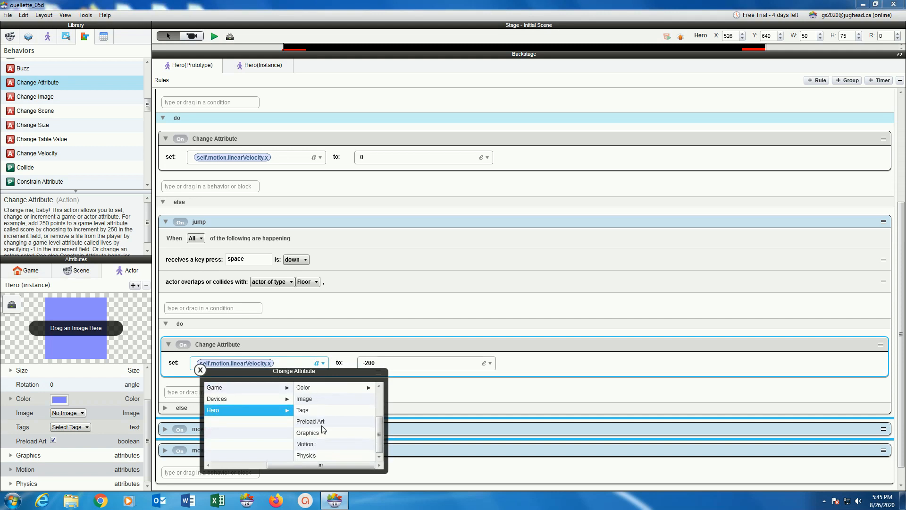
click(323, 443)
click(310, 388)
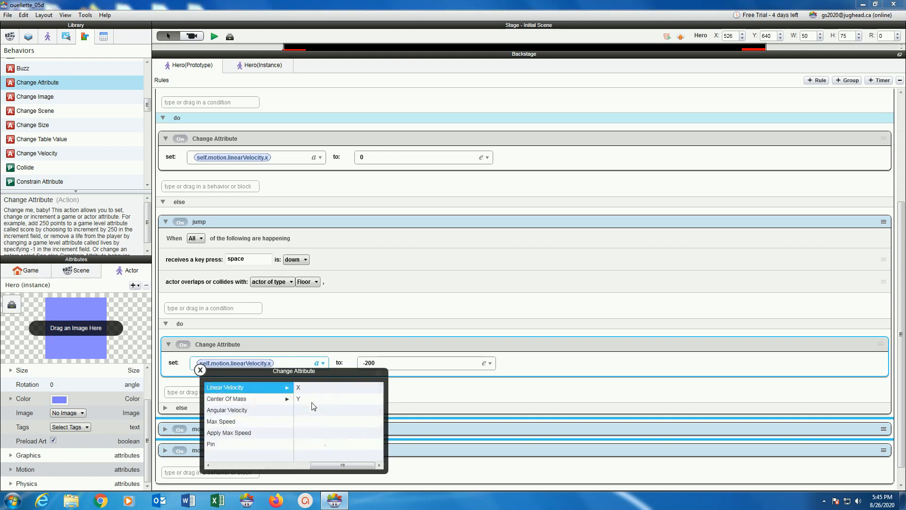
click(312, 400)
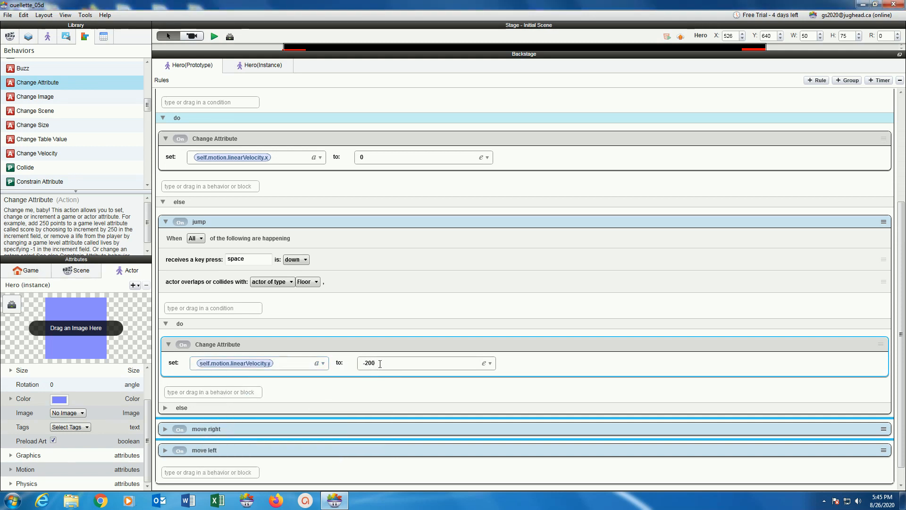
- Set the jump rule's self.motion.linearVelocity.y value to 500 and save the project
drag(364, 365, 354, 366)
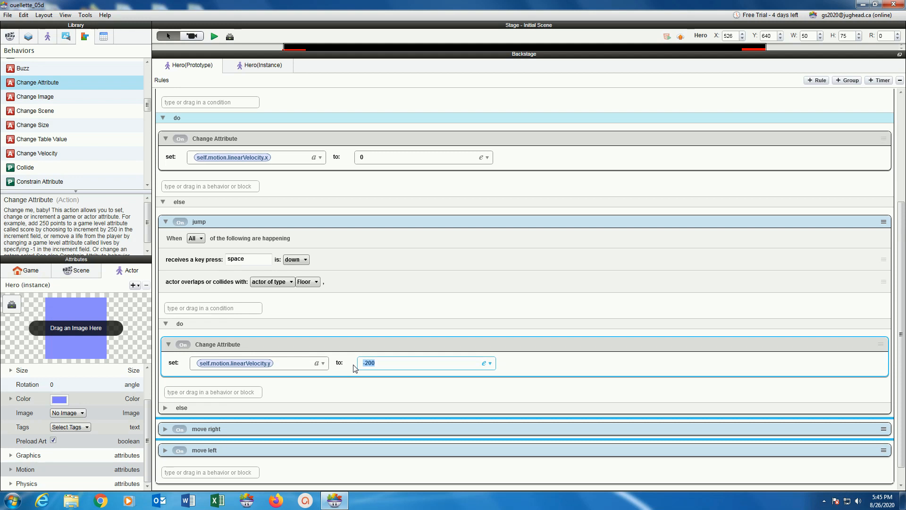
text(5)
click(8, 16)
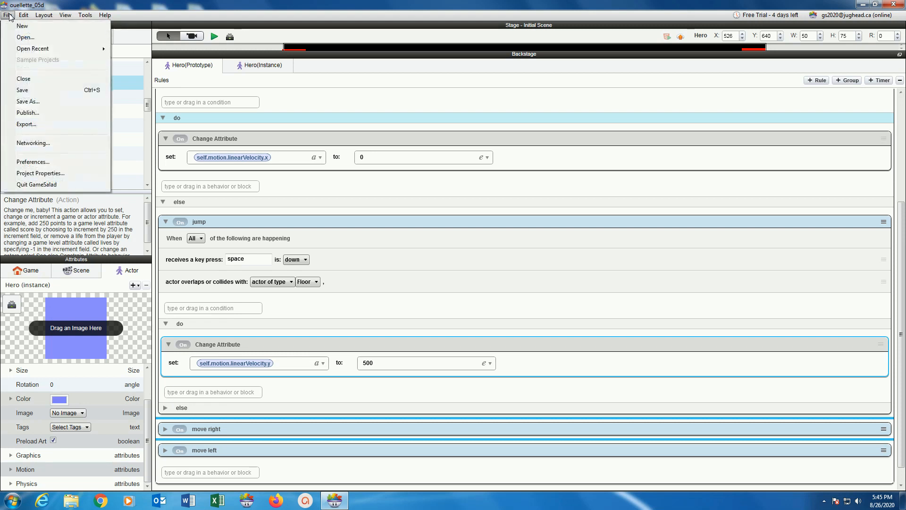
click(18, 94)
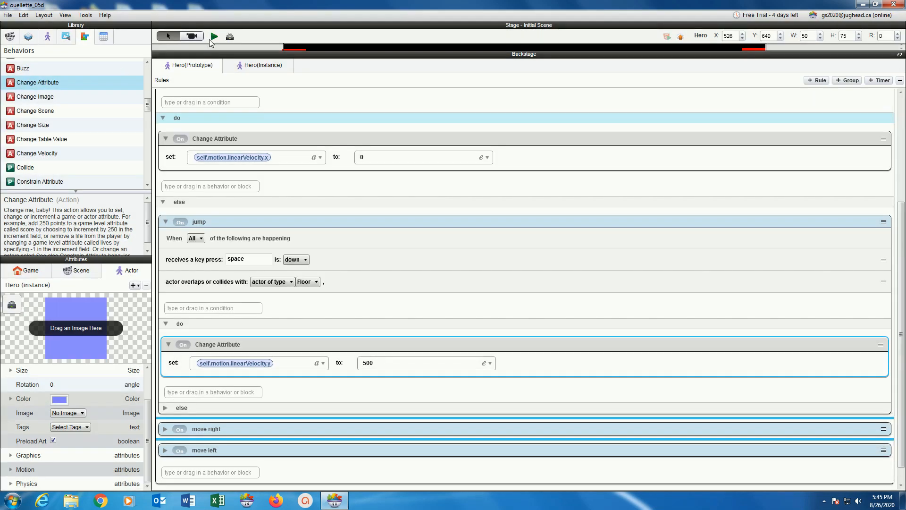
- Preview the scene, test the hero's jump on its own and combined with left and right movement, and return to the editor
click(213, 37)
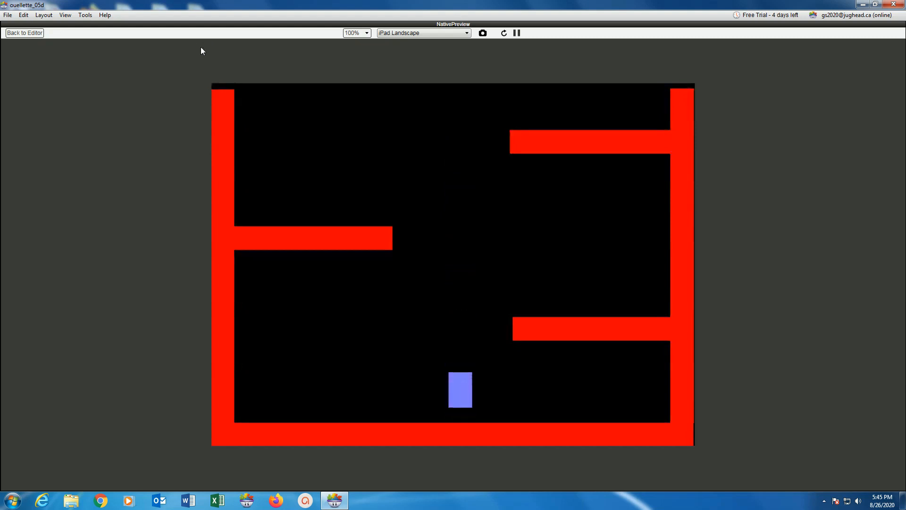
key(space)
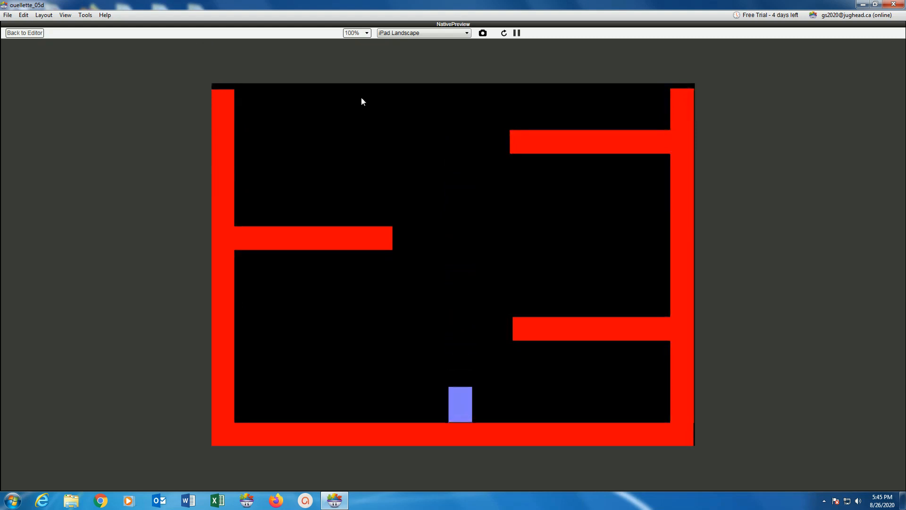
key(space)
key(space)
key(Left)
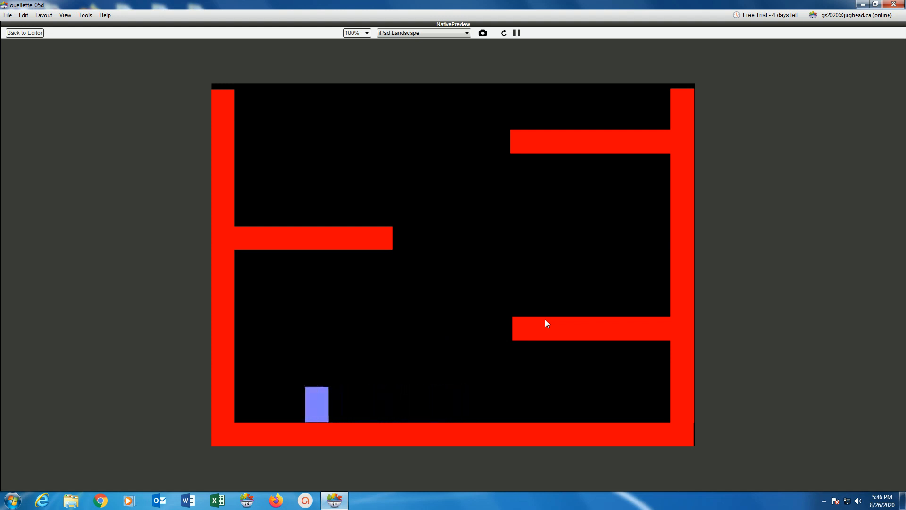
key(Right)
key(Left)
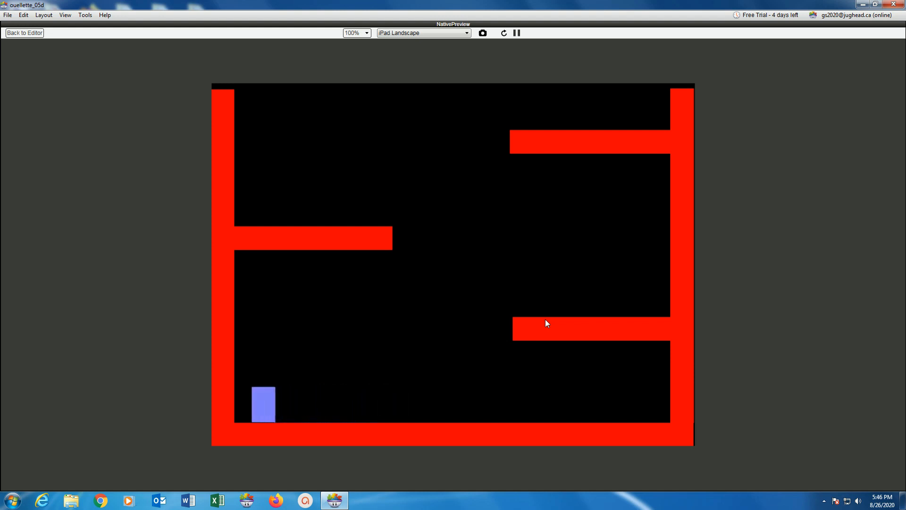
key(Right)
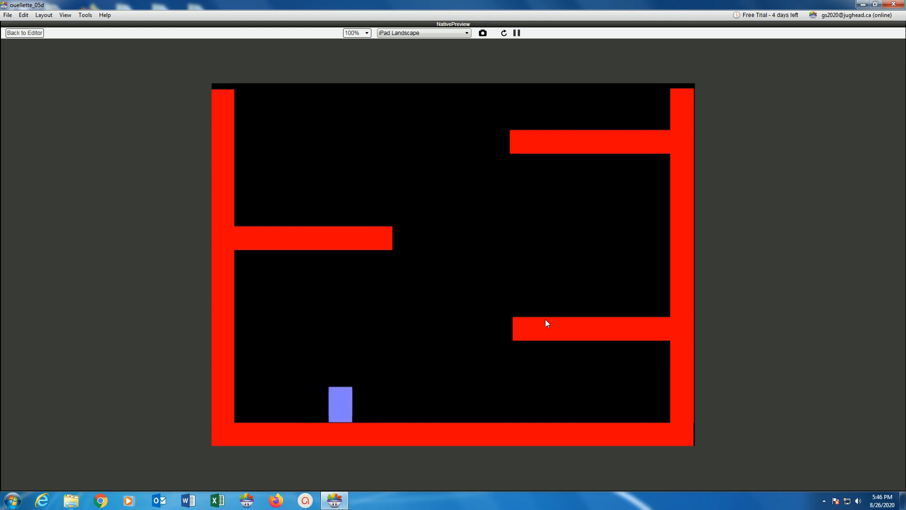
key(Up)
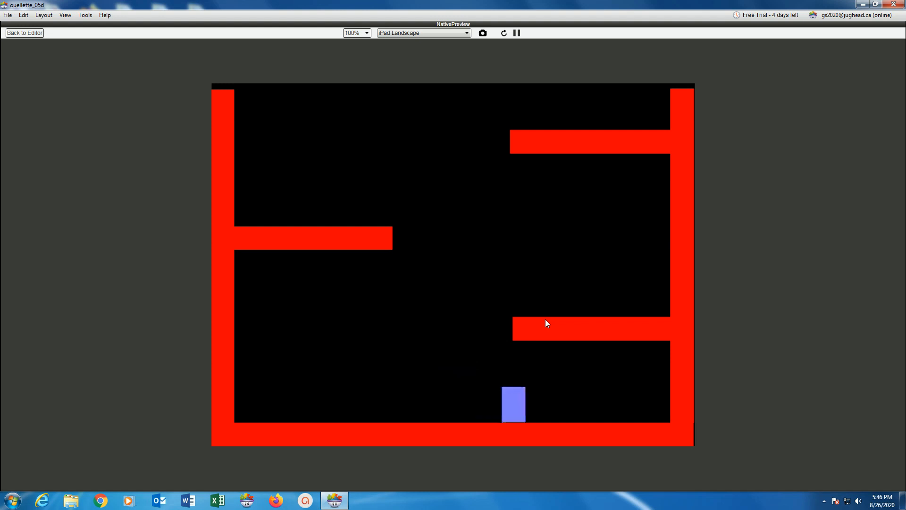
key(Left)
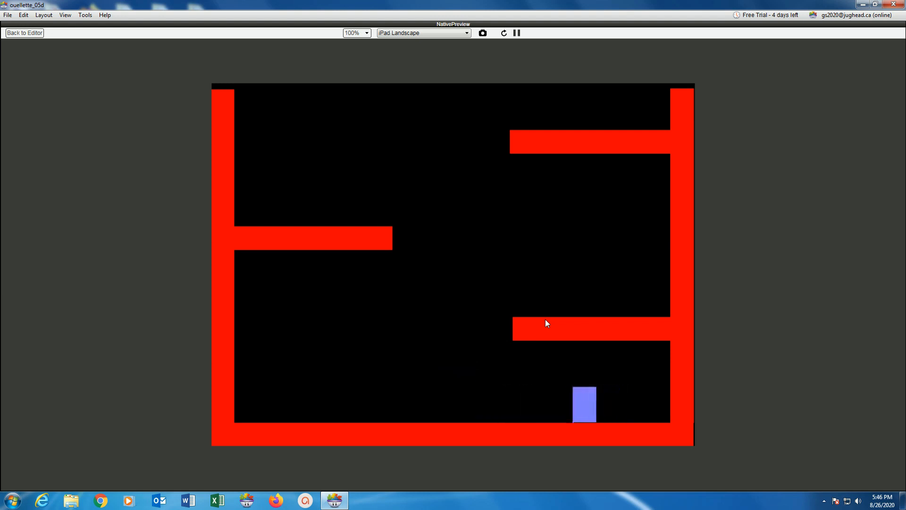
key(Up)
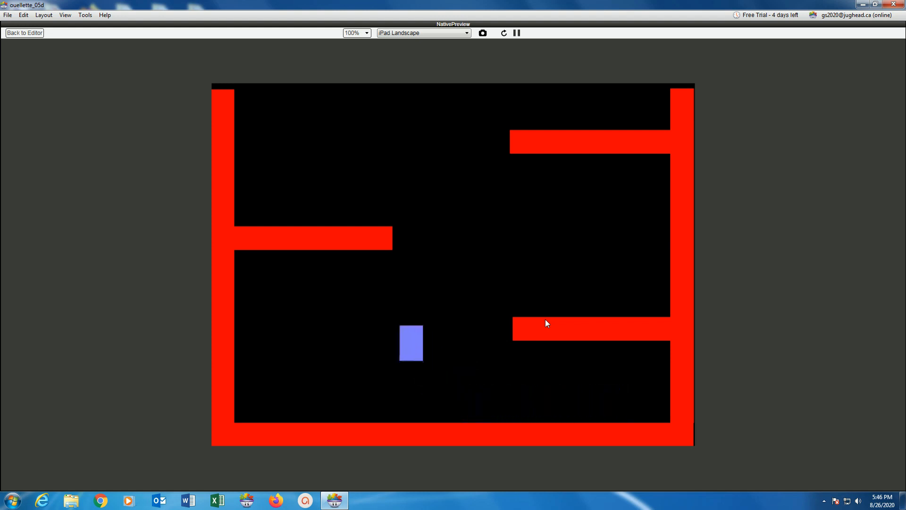
key(Up)
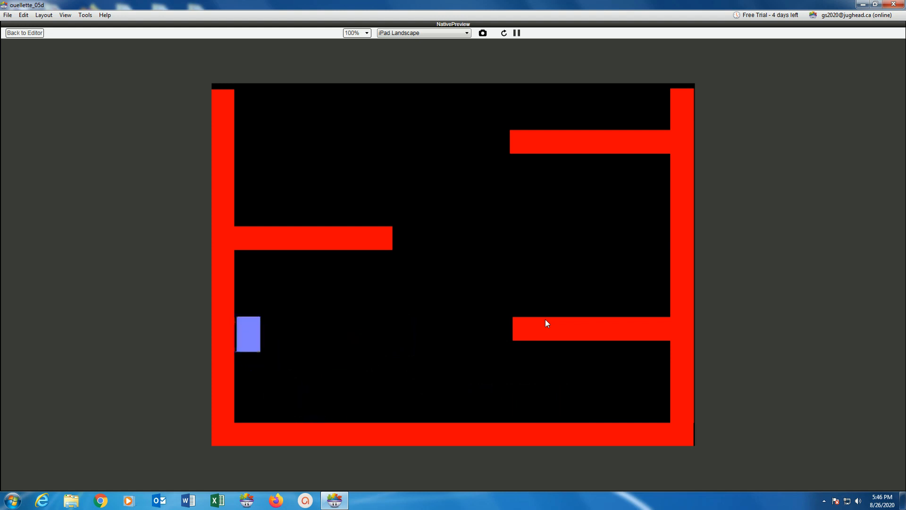
key(Up)
key(Up)
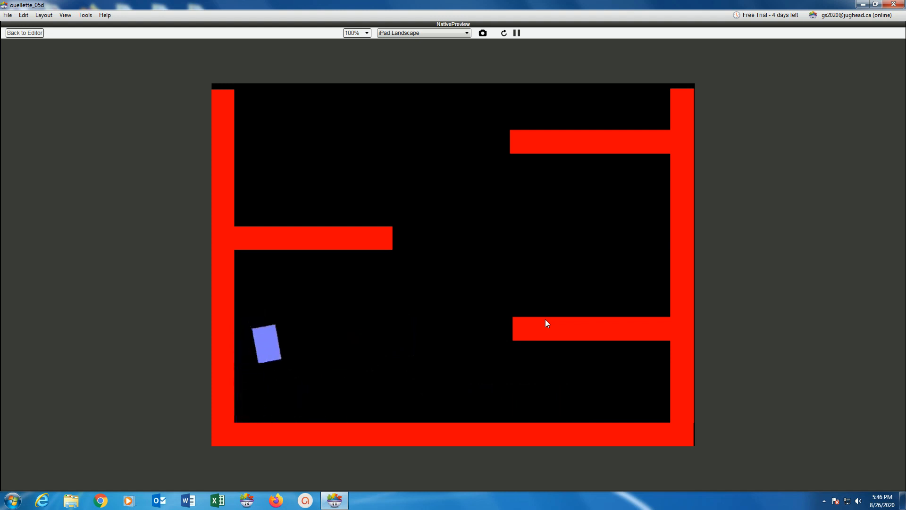
key(Up)
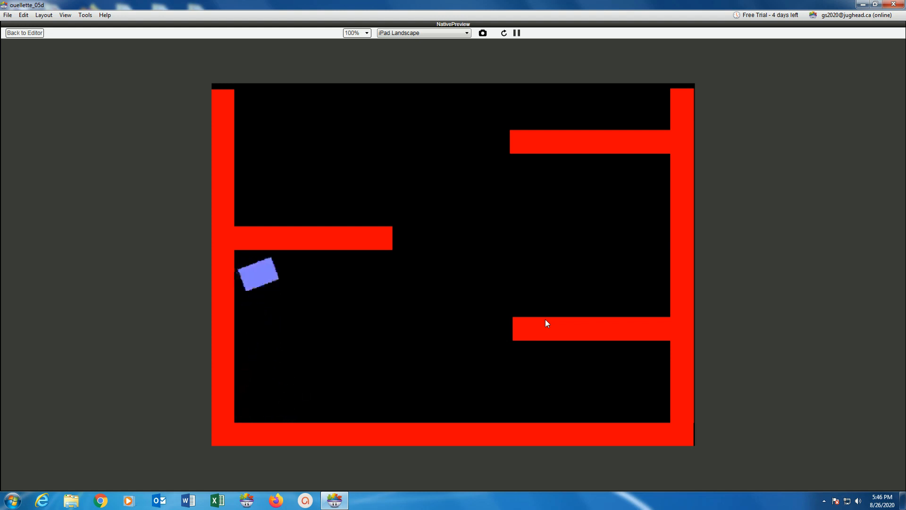
key(Right)
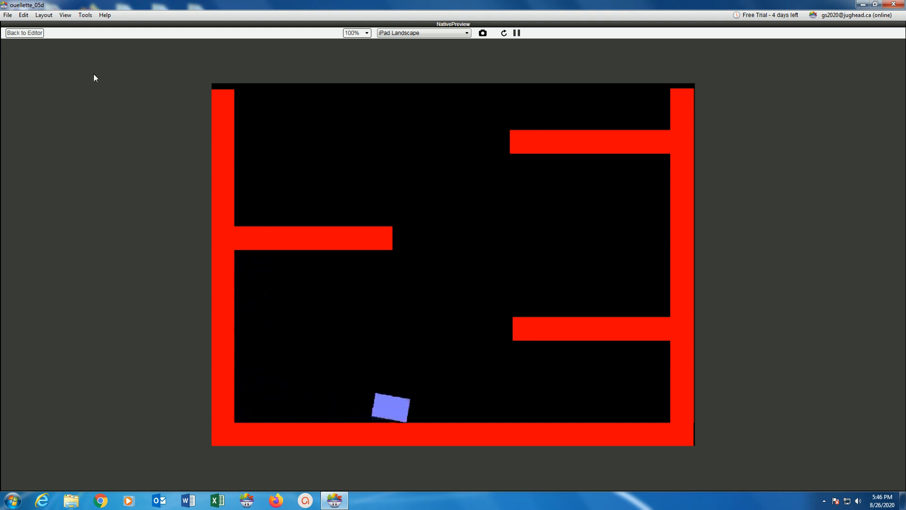
click(26, 34)
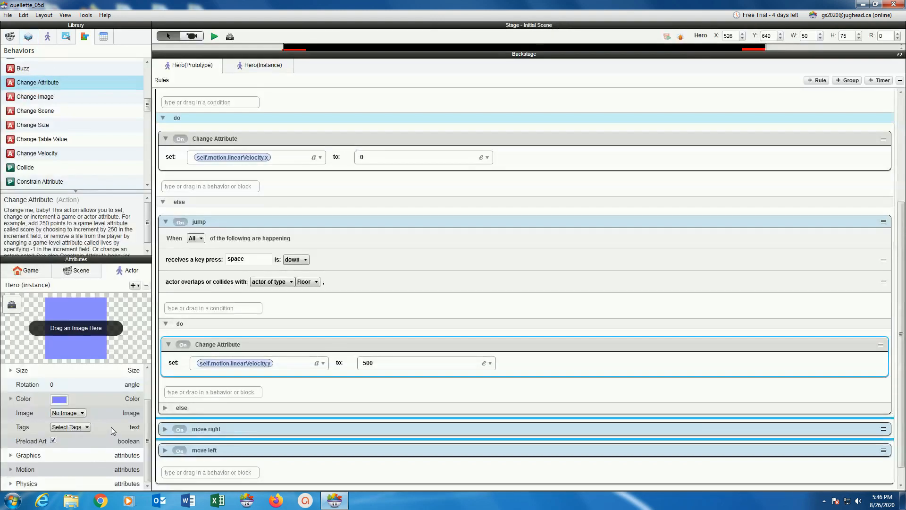
- Enable Fixed Rotation in the Hero instance's physics attributes, keep it movable, and save the project
click(10, 483)
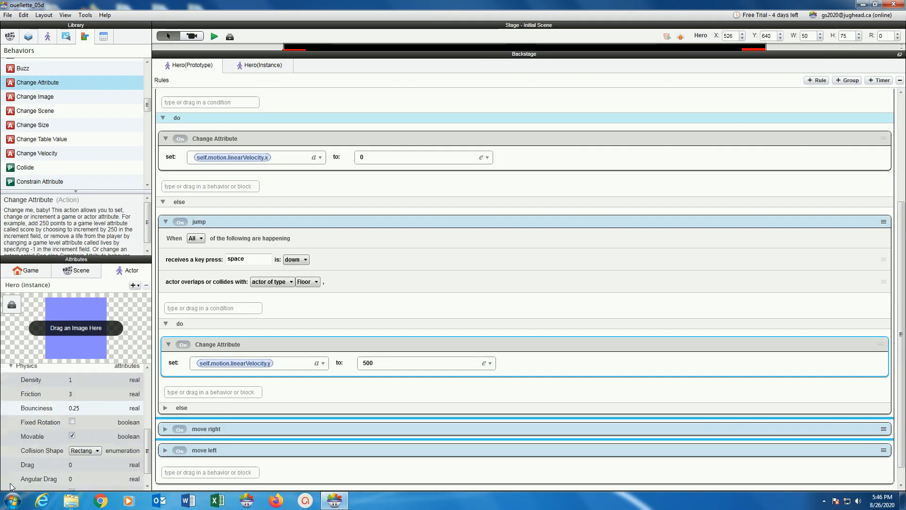
click(74, 421)
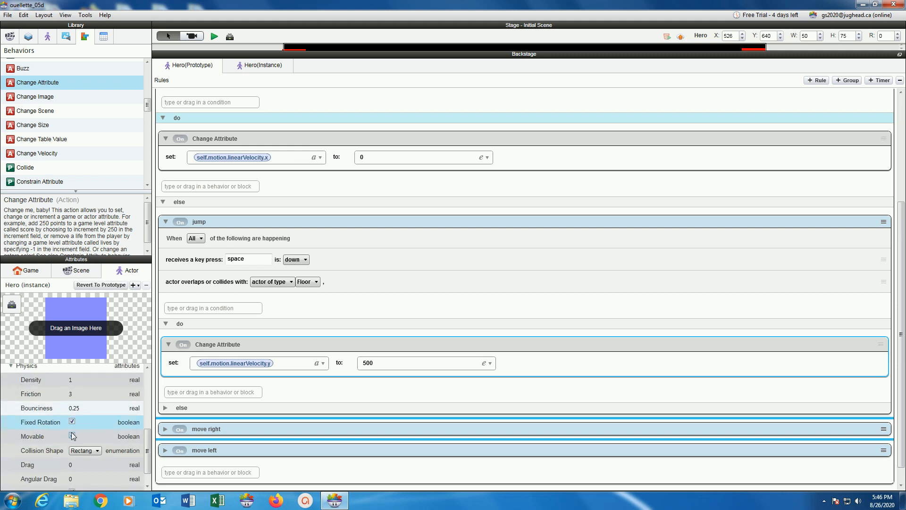
click(72, 435)
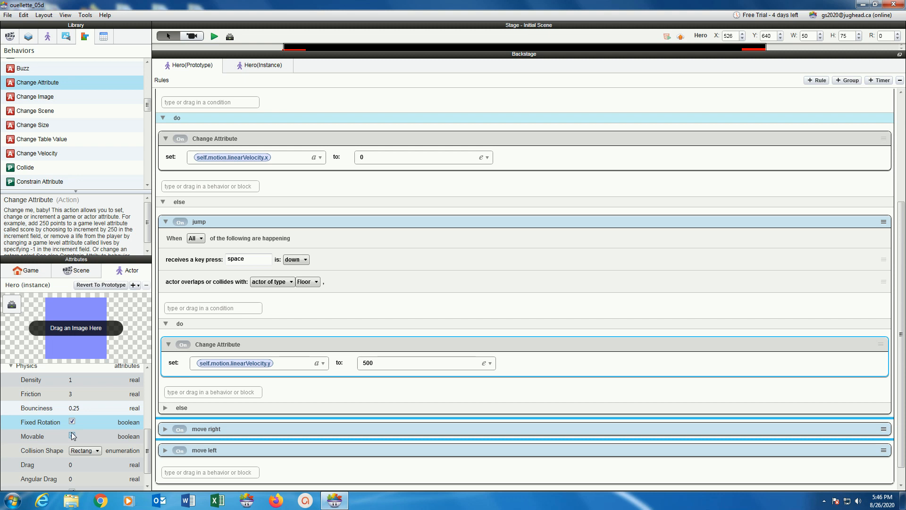
click(7, 16)
click(22, 89)
- Preview the scene again to test jumping against the walls and platforms with fixed rotation, and return to the editor
click(213, 37)
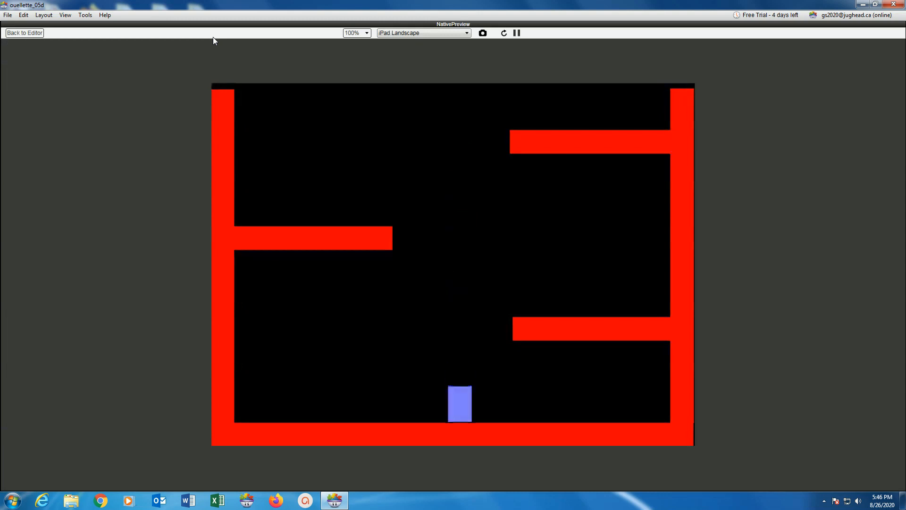
key(Left)
key(Up)
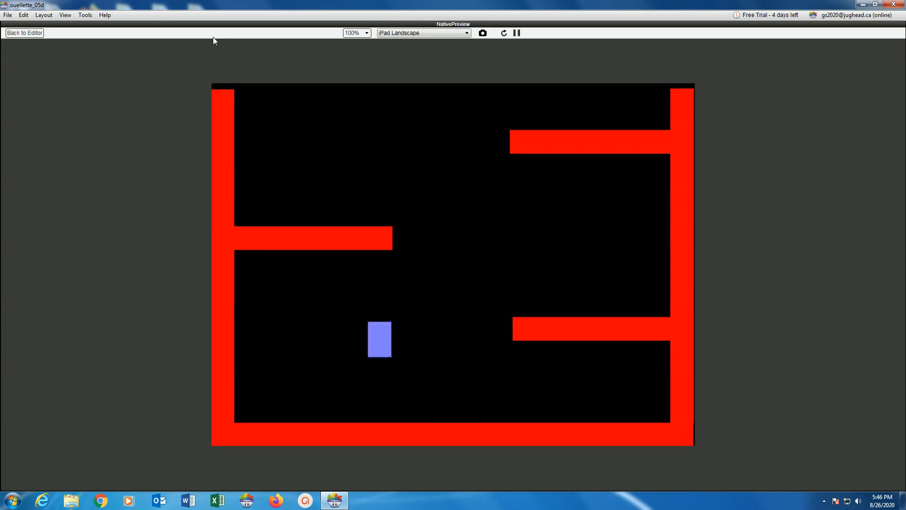
key(Up)
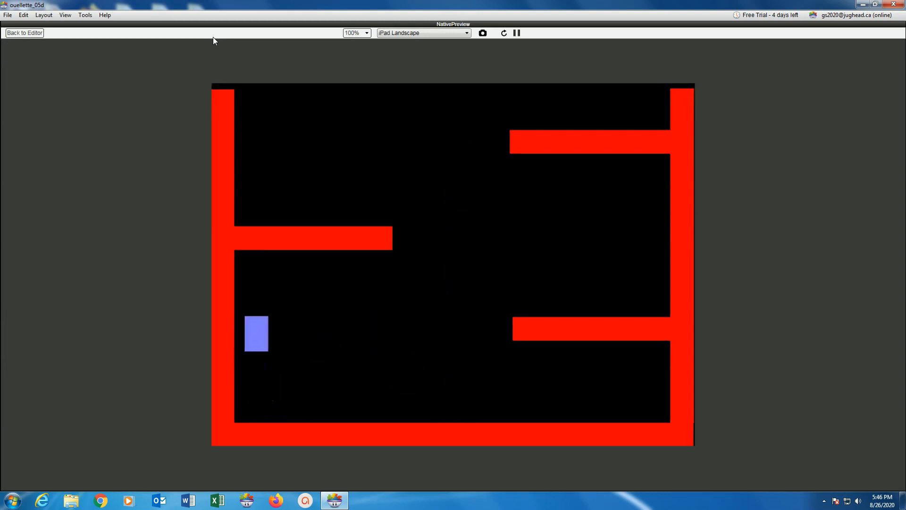
key(Right)
key(Up)
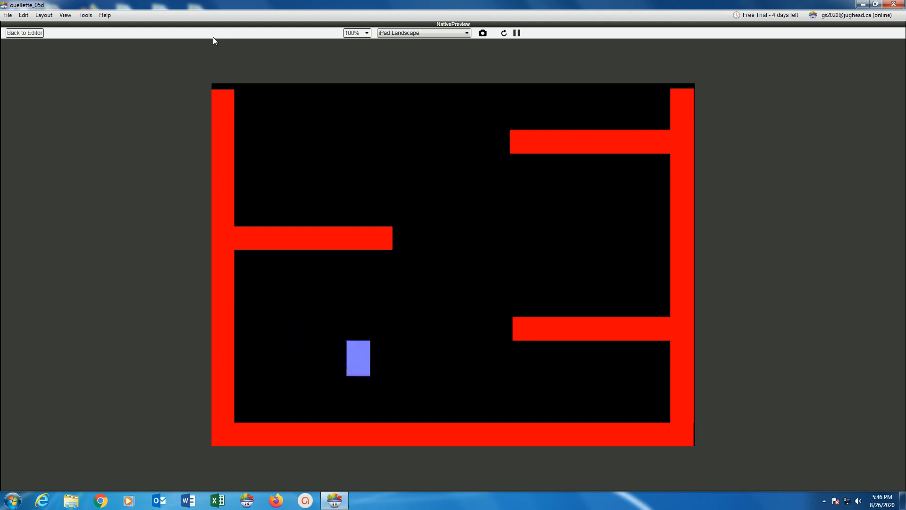
key(Left)
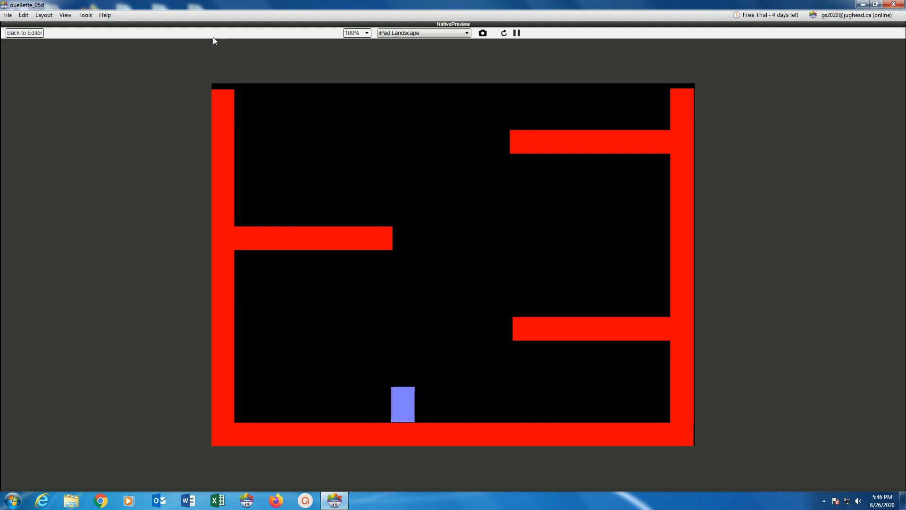
key(Up)
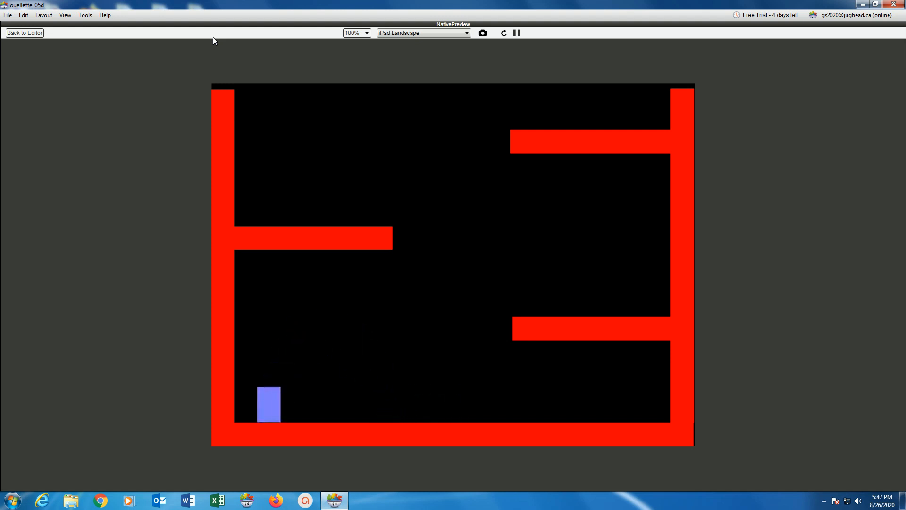
key(Right)
key(Up)
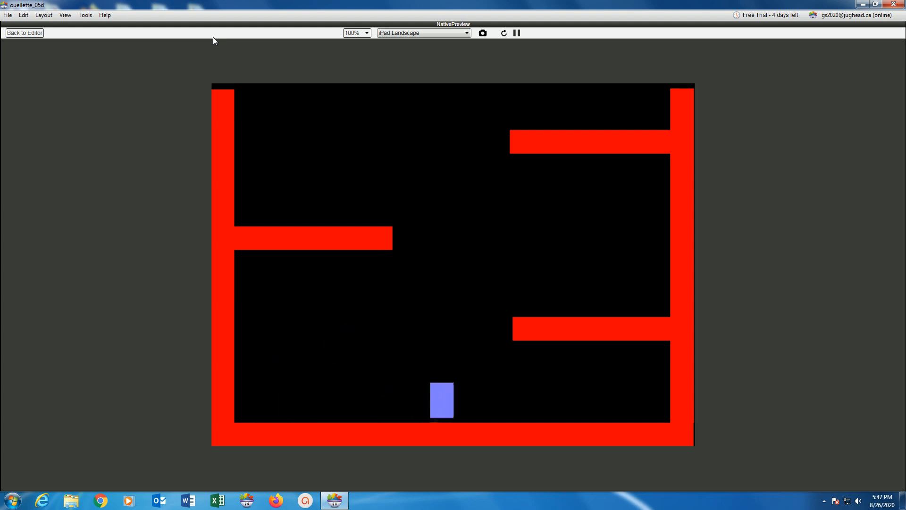
key(Left)
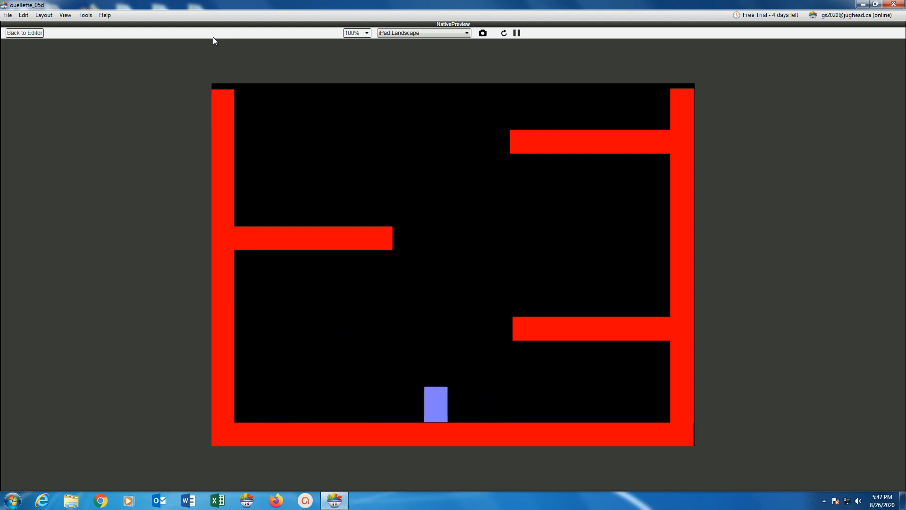
key(Up)
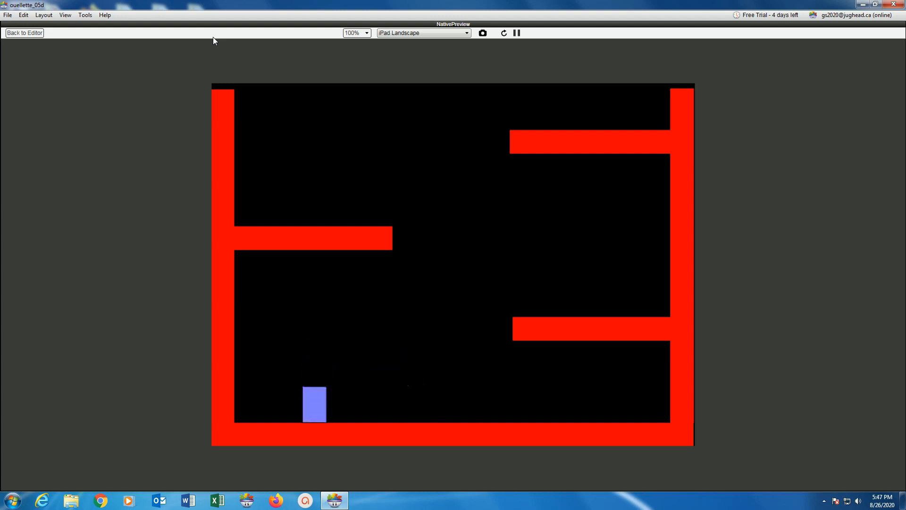
key(Right)
key(Up)
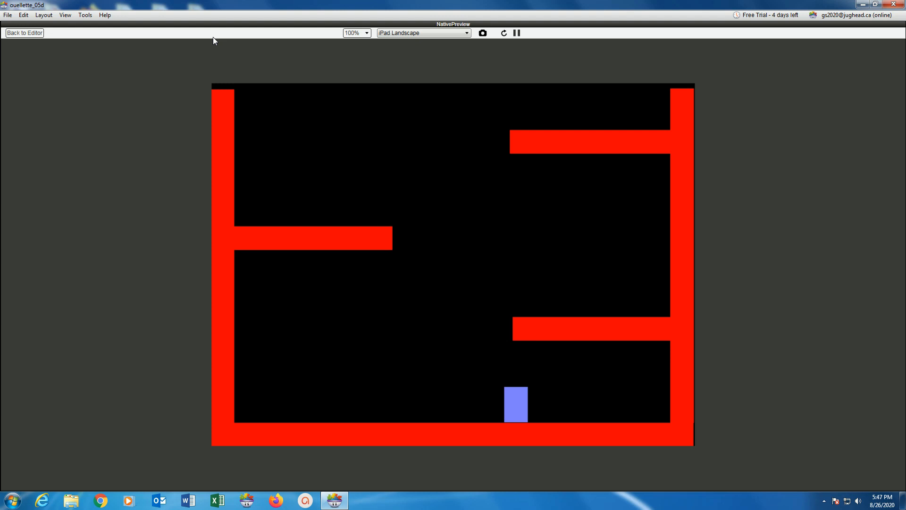
click(25, 33)
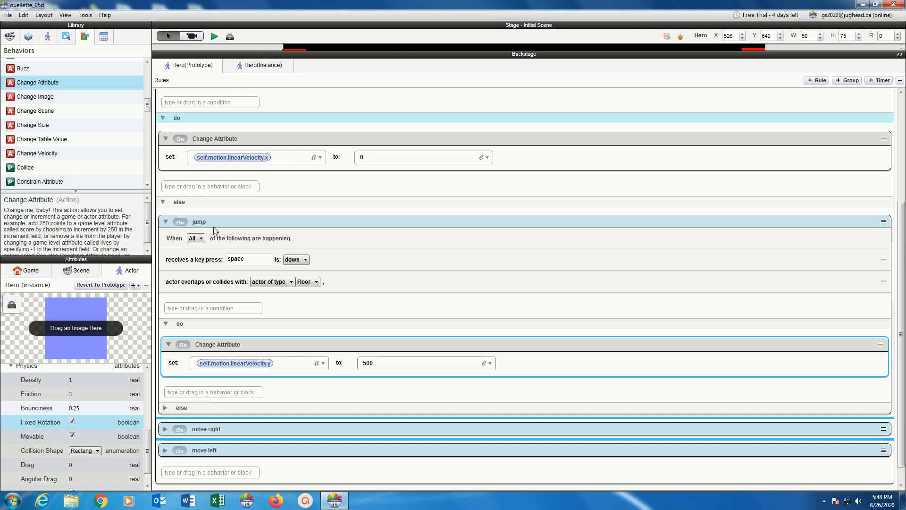
- Collapse the jump rule and its enclosing rule, and rename the enclosing rule "Move Rule"
click(166, 222)
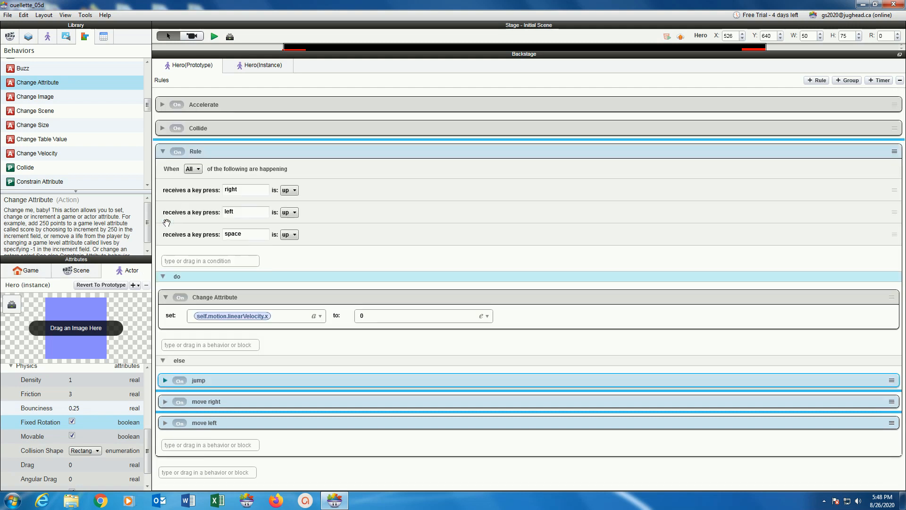
click(163, 152)
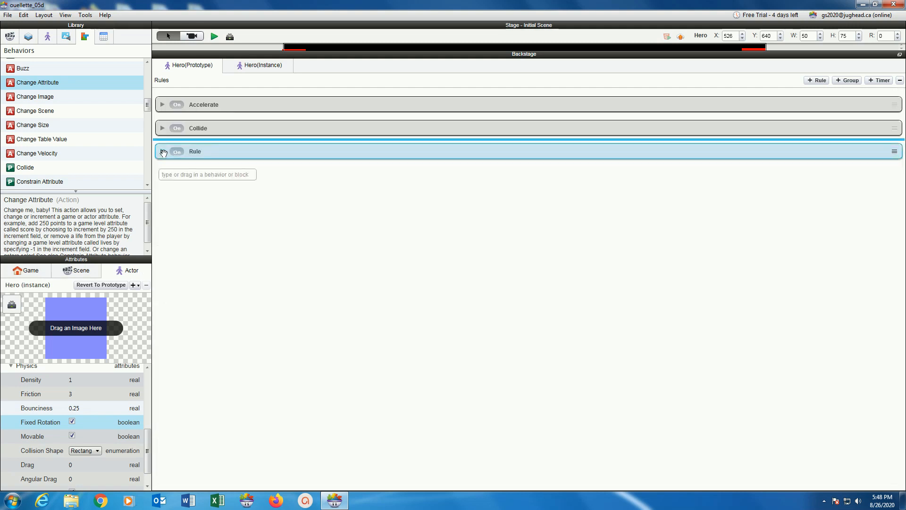
double_click(196, 151)
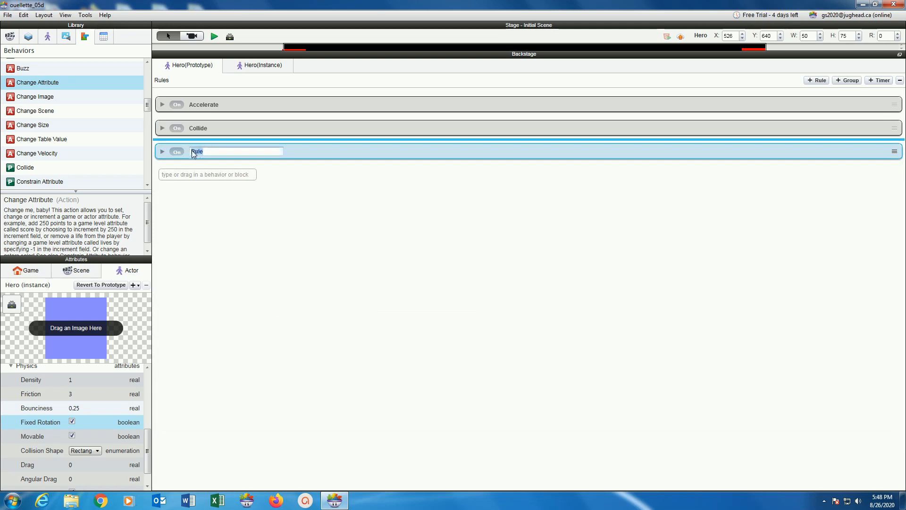
click(192, 151)
text(Move)
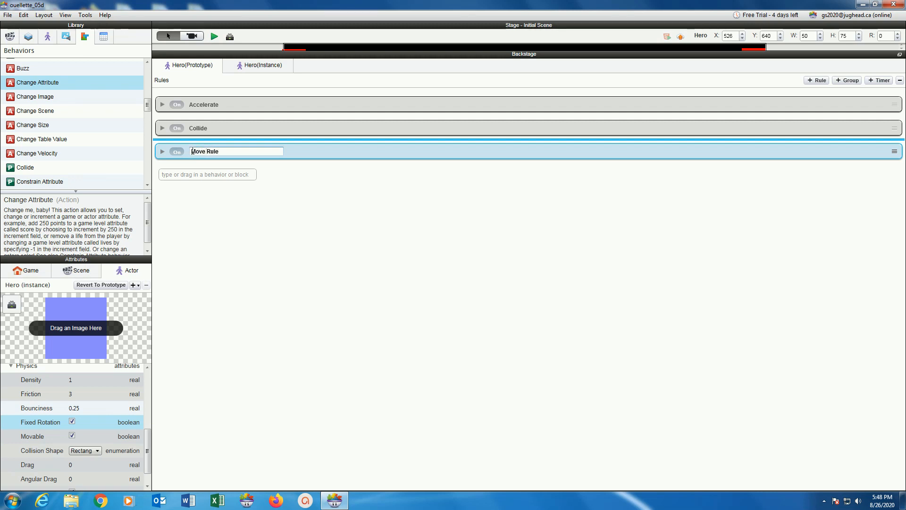
key(Return)
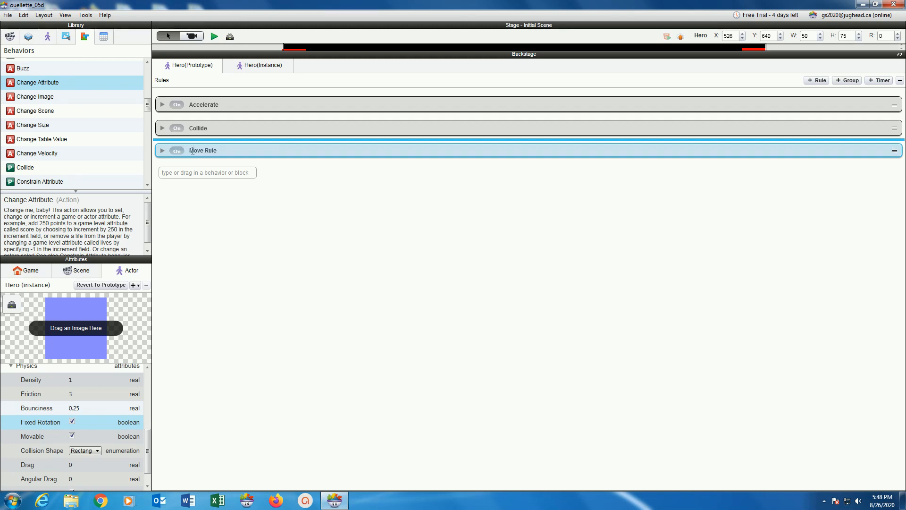
- Add an integer attribute to the Hero instance, name it JumpCount, and keep its value at 0
click(134, 287)
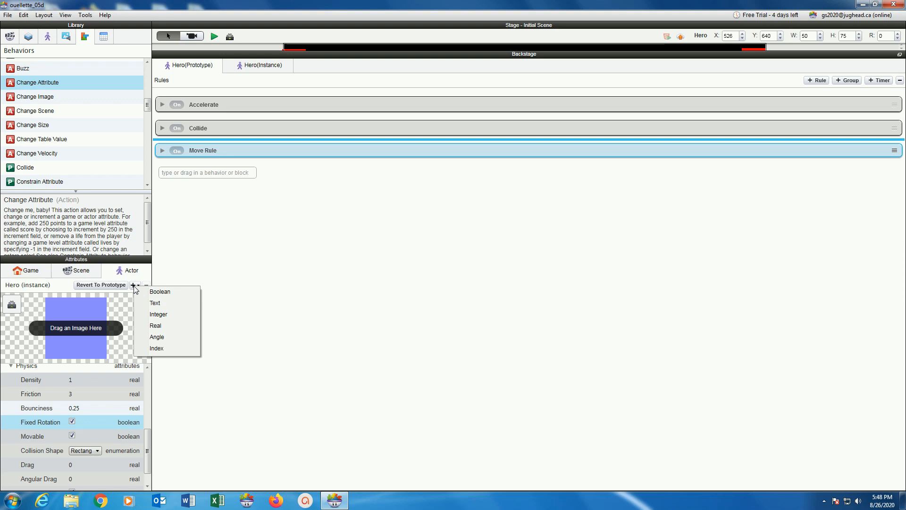
click(158, 316)
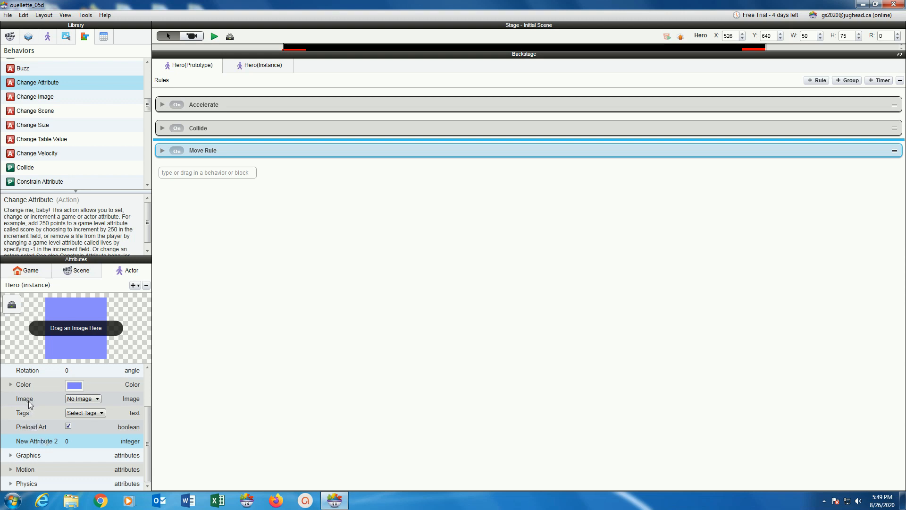
scroll(29, 401, up, 2)
scroll(29, 400, down, 2)
double_click(33, 441)
text(Jump)
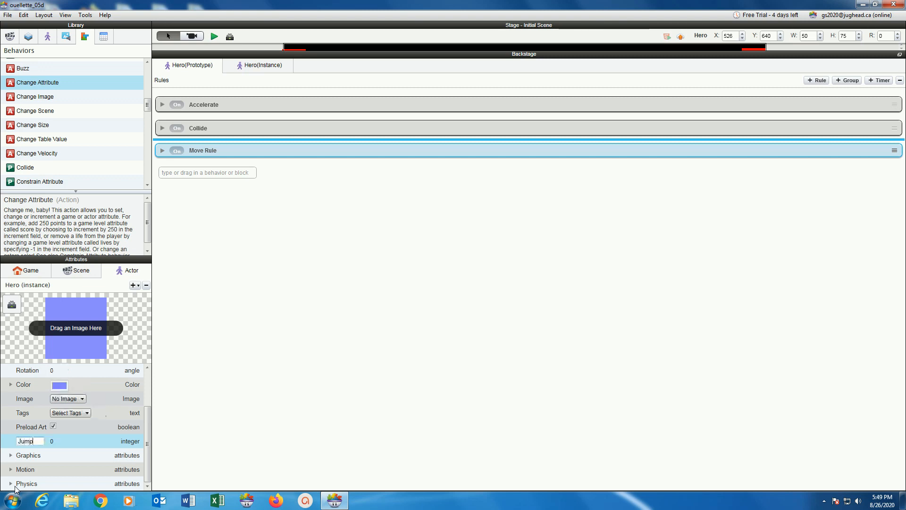
text(Count)
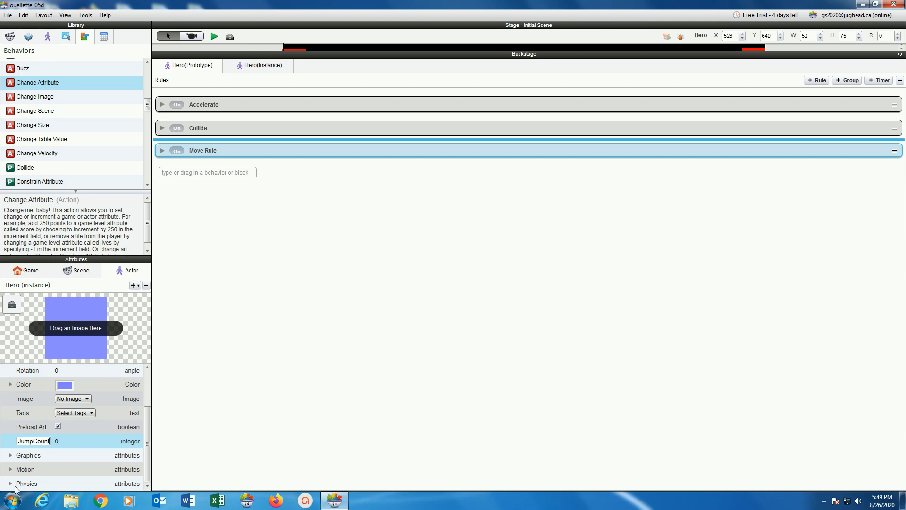
key(Return)
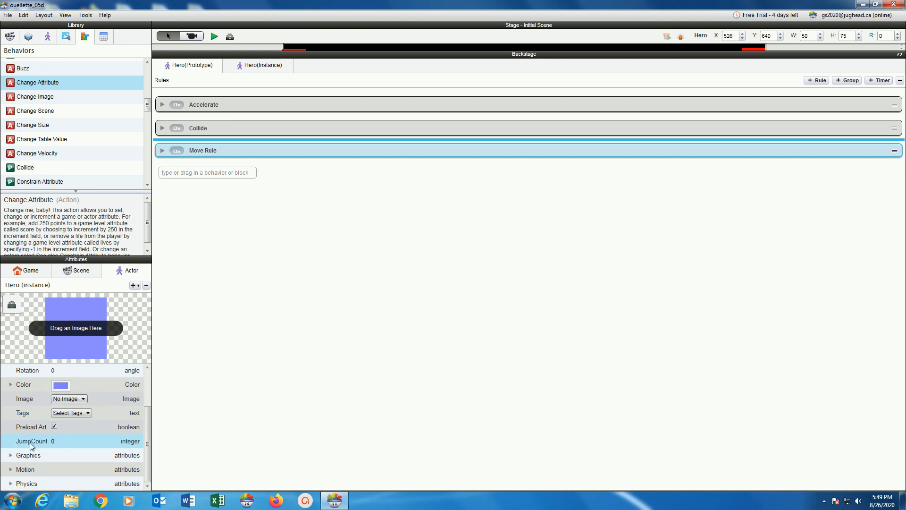
click(54, 444)
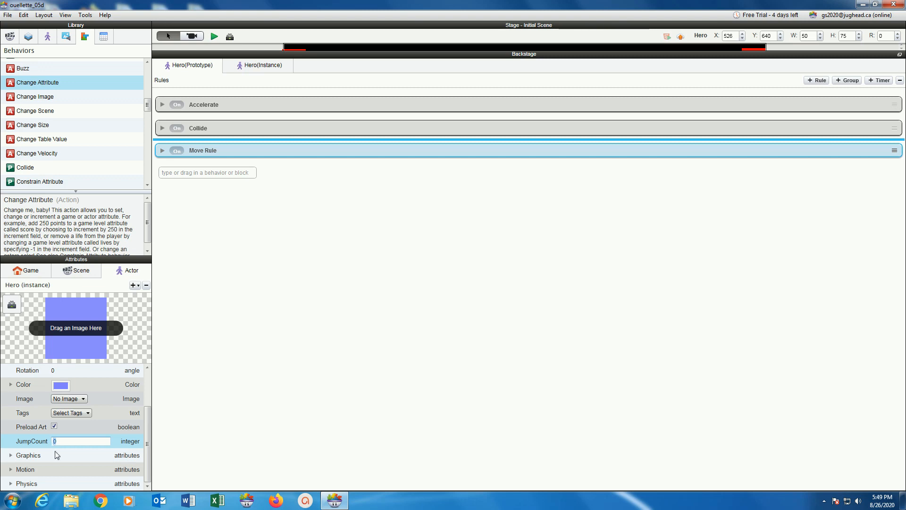
key(Return)
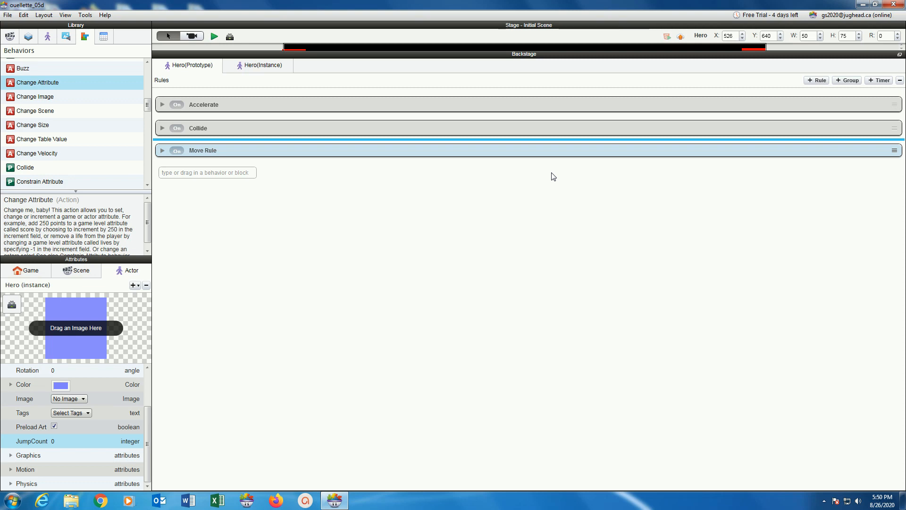
- Add a new rule below Move Rule on the Hero prototype and name it "jump reset"
click(815, 81)
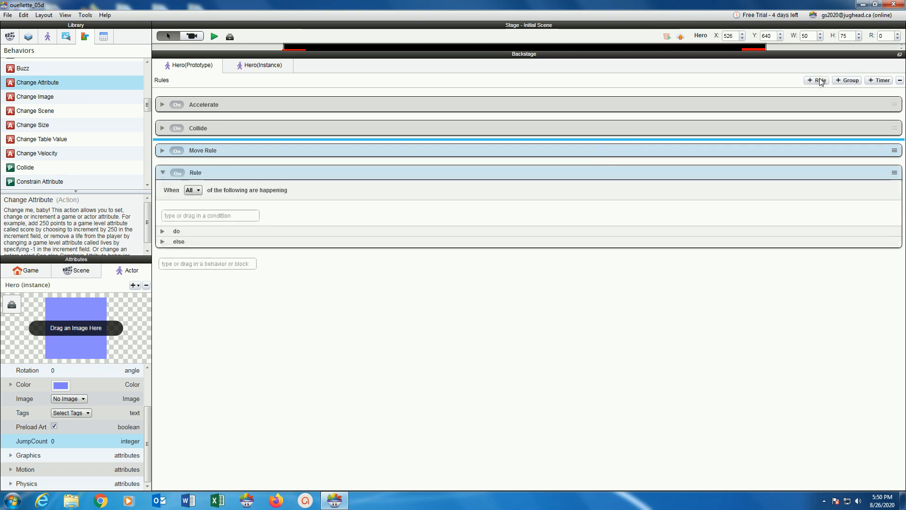
click(198, 172)
click(203, 173)
text(ju)
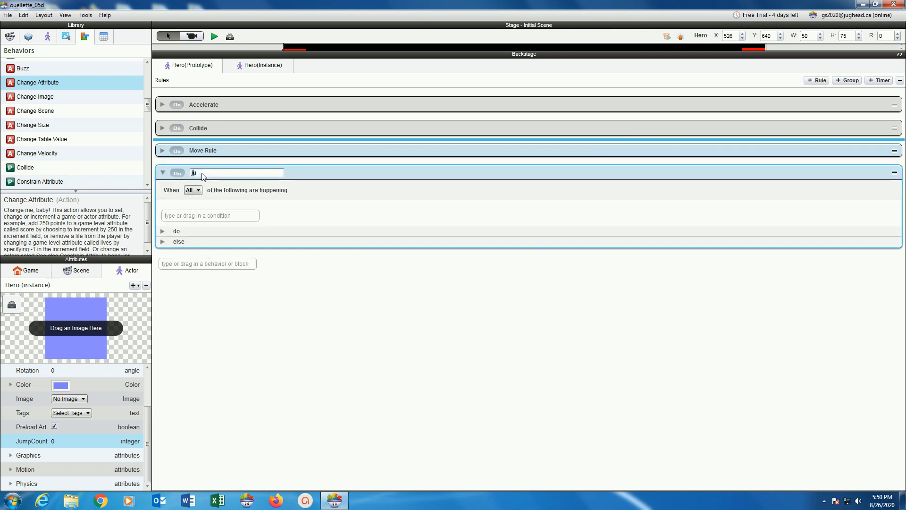
text(mp reset)
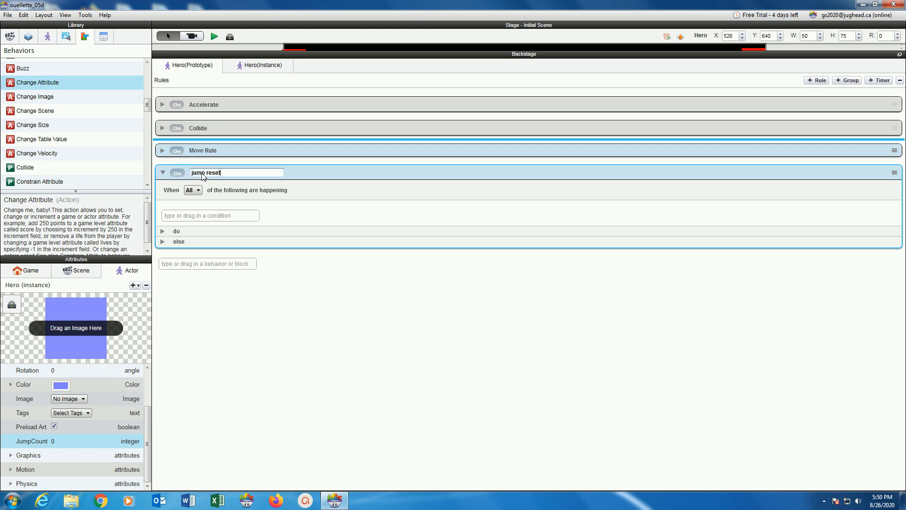
key(Return)
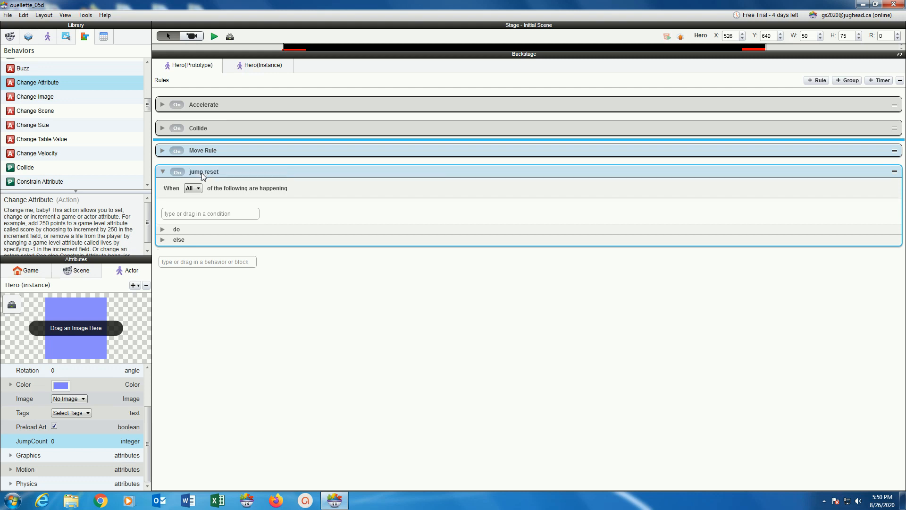
- Add a collision condition to the jump reset rule for overlapping or colliding with an actor of type Floor
click(173, 214)
text(collision)
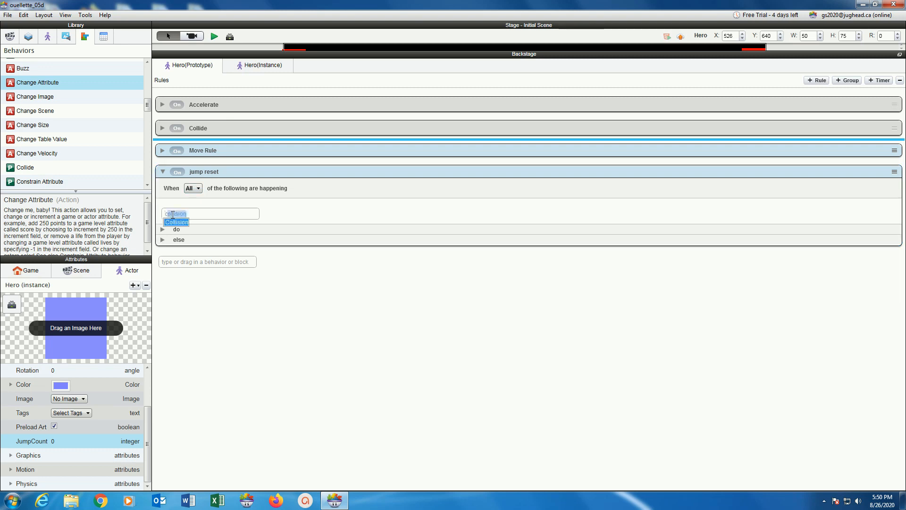
click(180, 219)
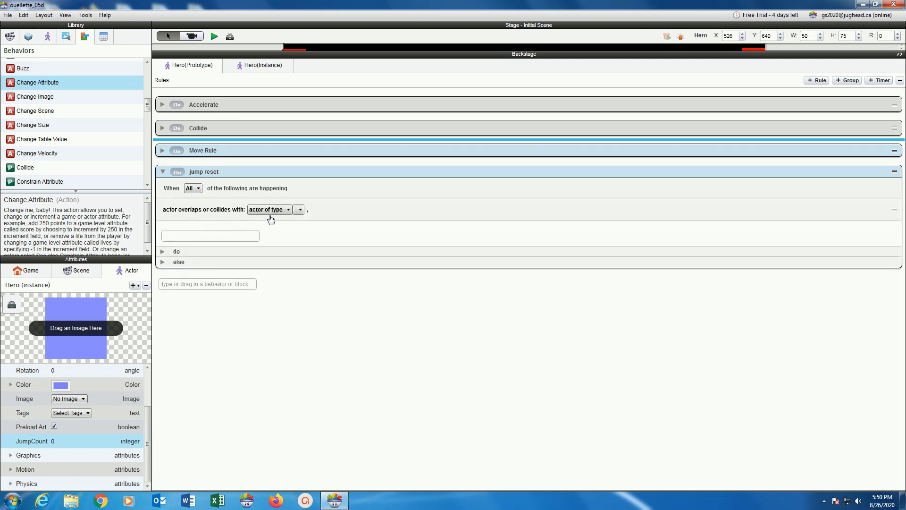
click(299, 213)
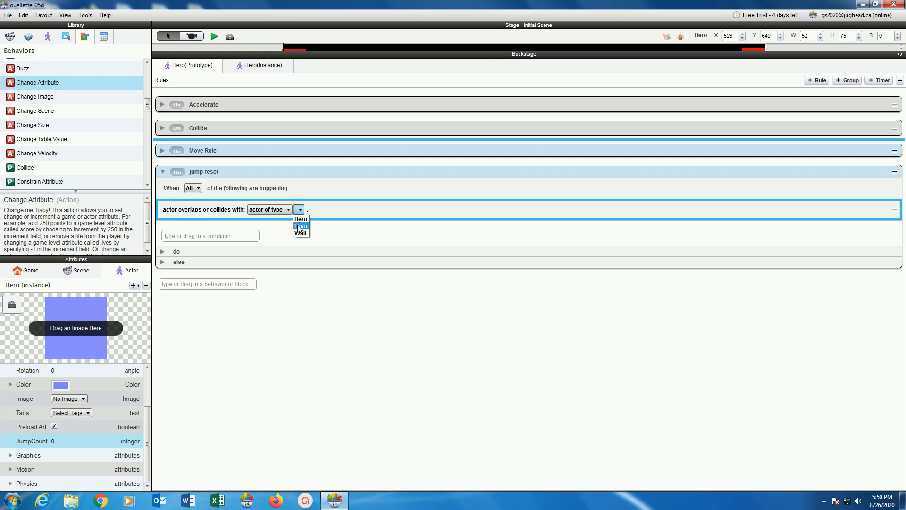
click(300, 229)
- Add a Change Attribute behavior to the do section of the jump reset rule
click(163, 252)
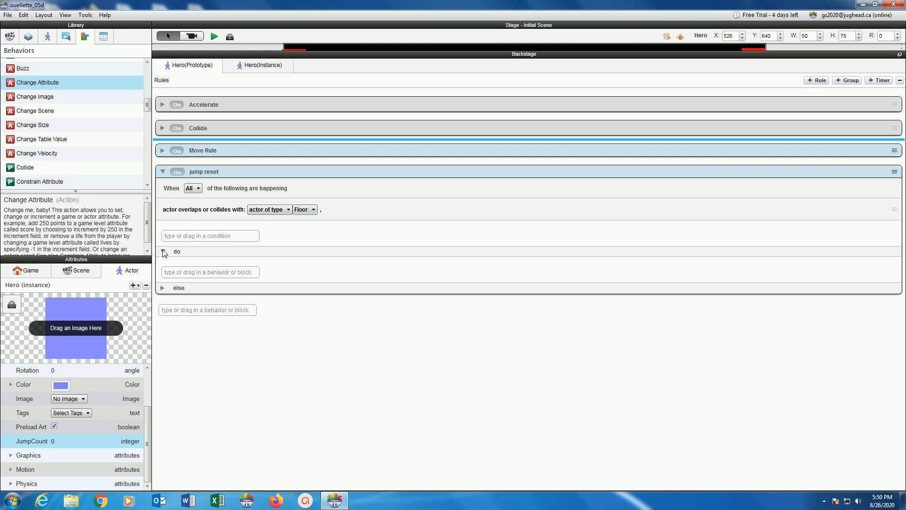
click(178, 272)
text(change Attribute)
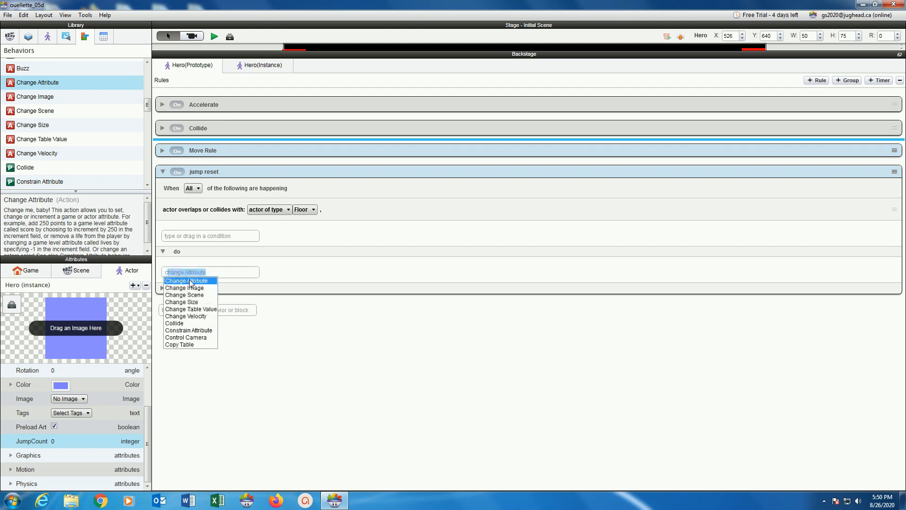
click(190, 282)
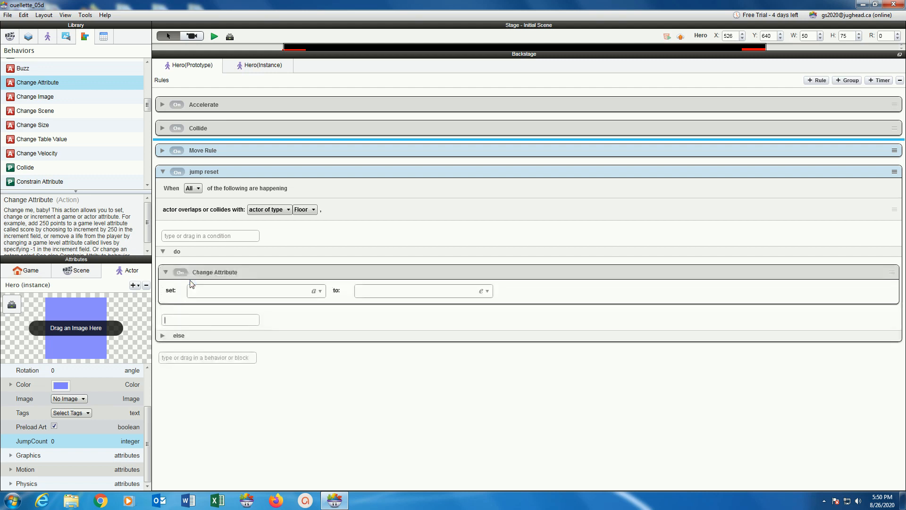
click(320, 292)
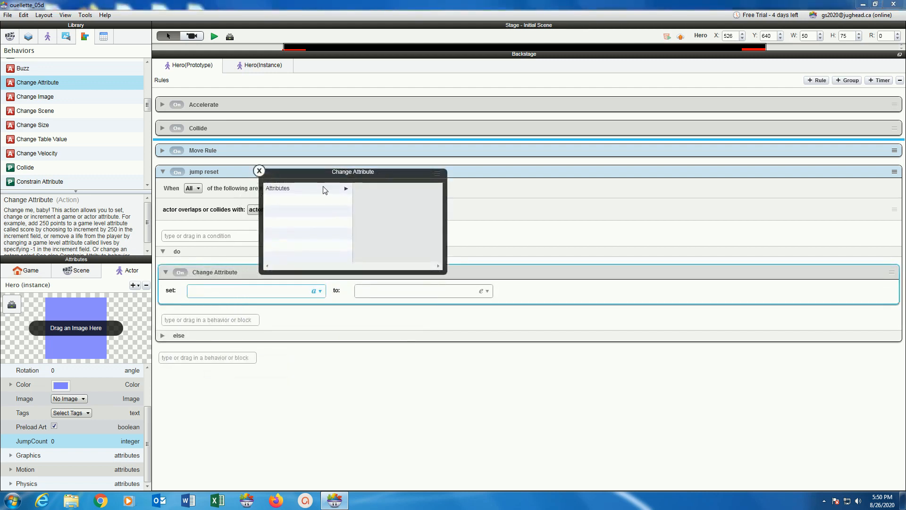
click(325, 189)
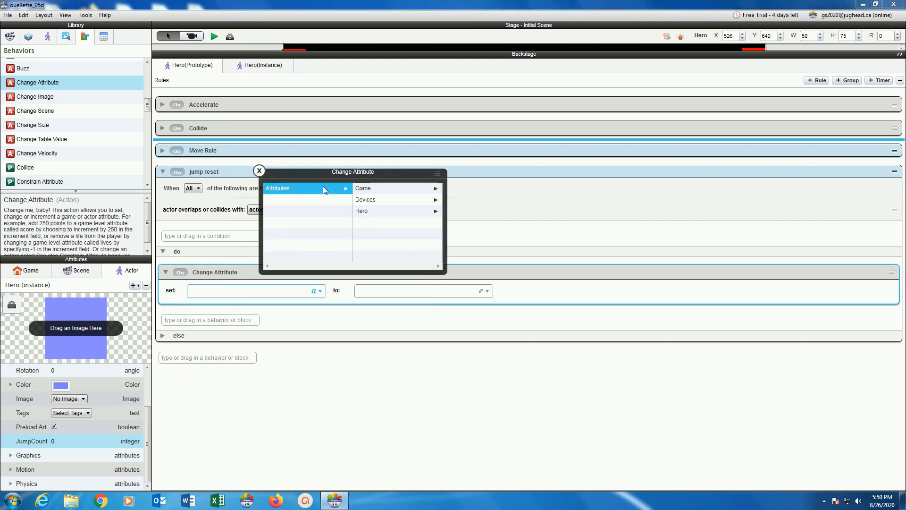
click(366, 215)
click(367, 214)
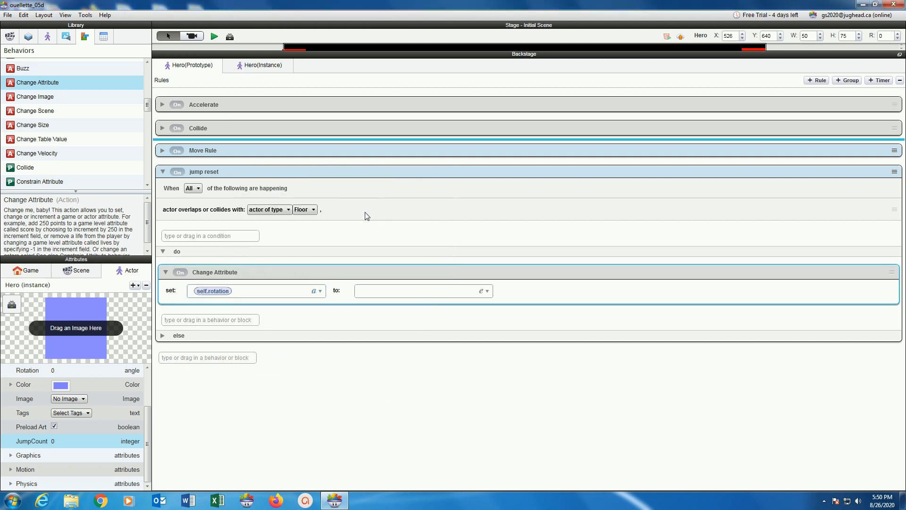
- Make the jump reset rule's Change Attribute behavior set the Hero's JumpCount attribute to 2
click(320, 291)
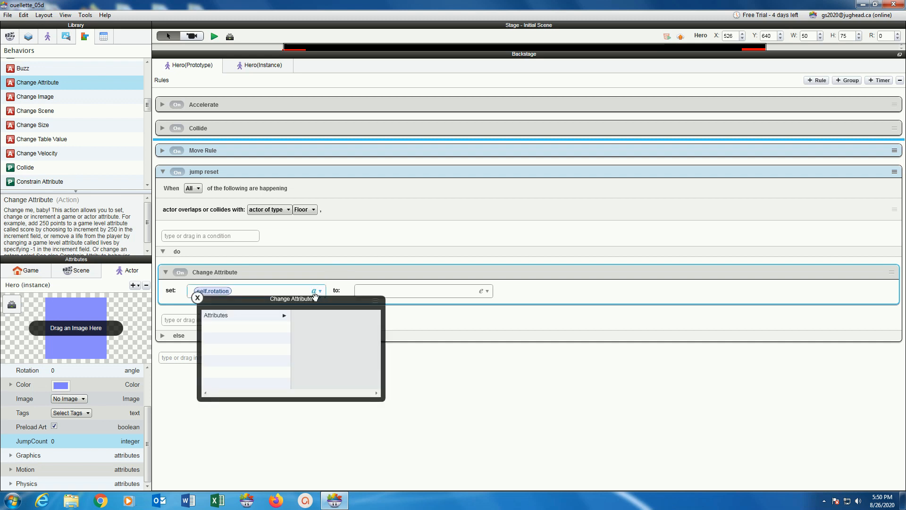
click(279, 315)
click(306, 338)
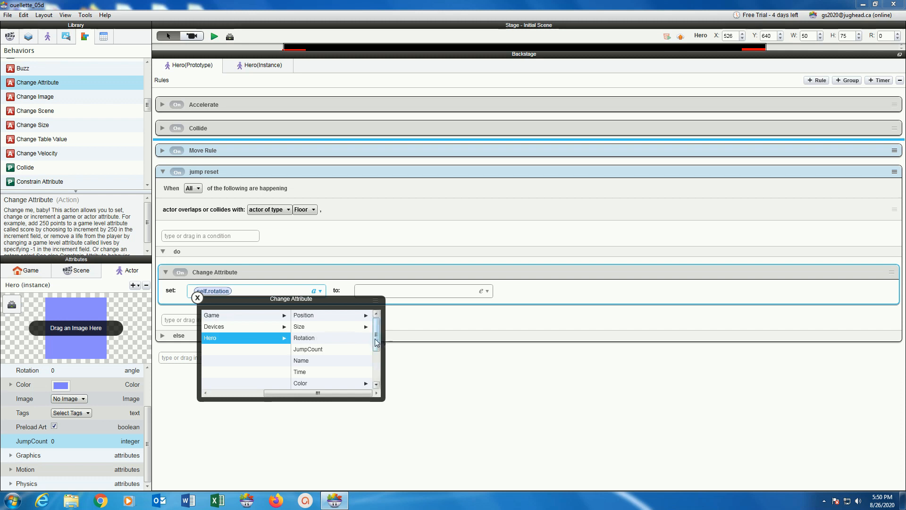
click(315, 352)
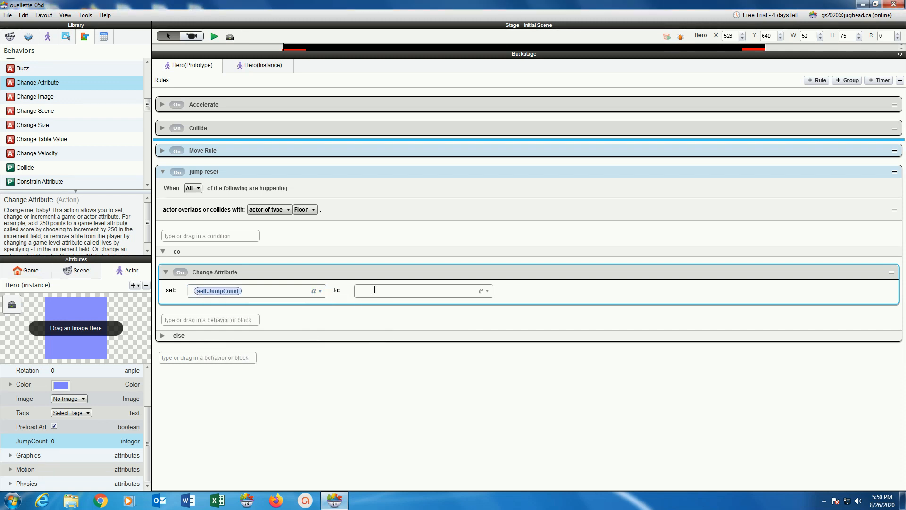
click(398, 293)
text(2)
- Expand the jump rule inside Move Rule's else section and add a second Change Attribute behavior to its do section
click(162, 151)
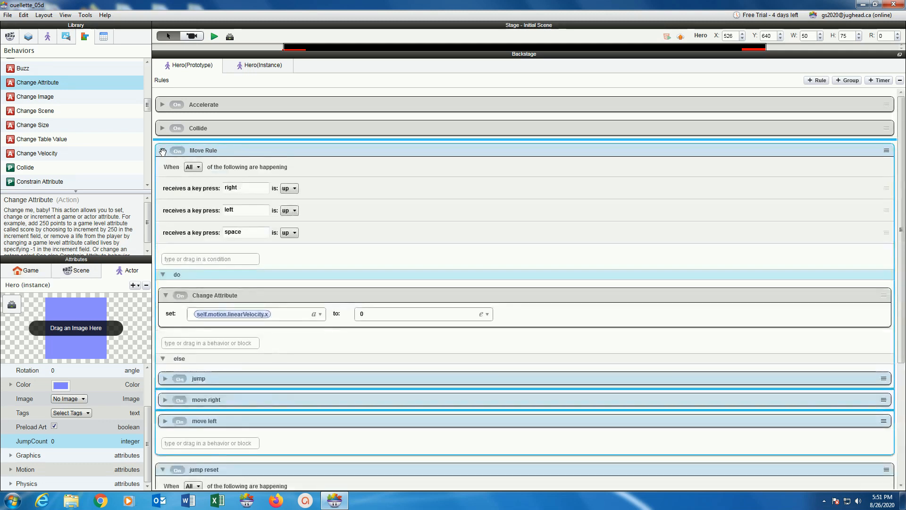
click(163, 275)
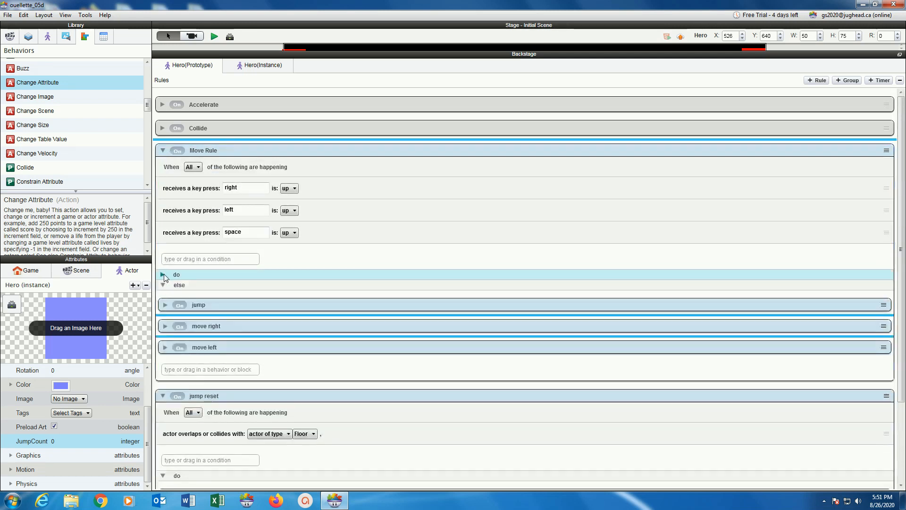
click(165, 306)
scroll(308, 214, down, 2)
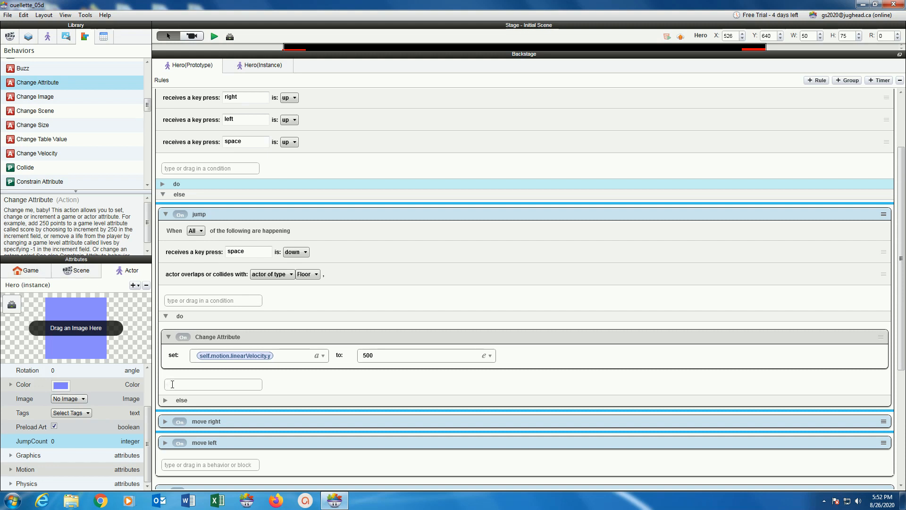
text(Change Attribute)
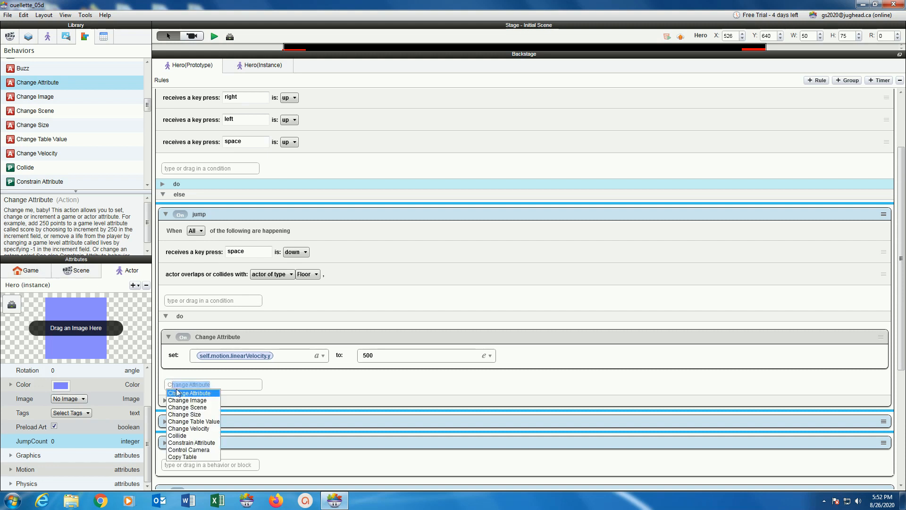
click(179, 394)
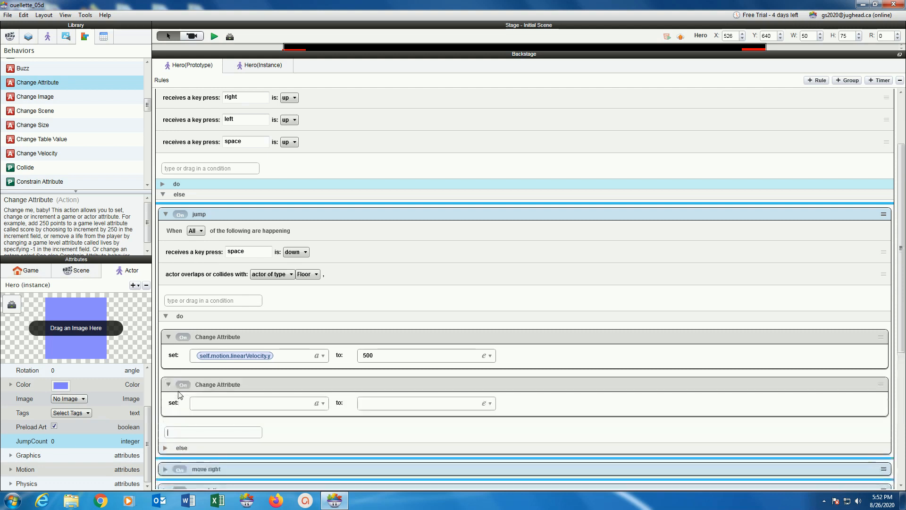
- Choose the Hero's JumpCount as the attribute that the jump rule's second Change Attribute behavior sets
click(320, 403)
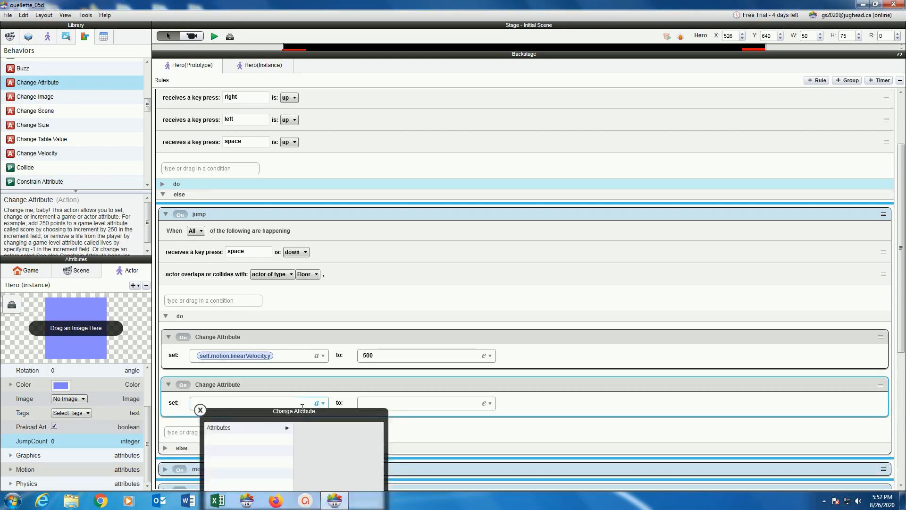
drag(303, 407, 356, 202)
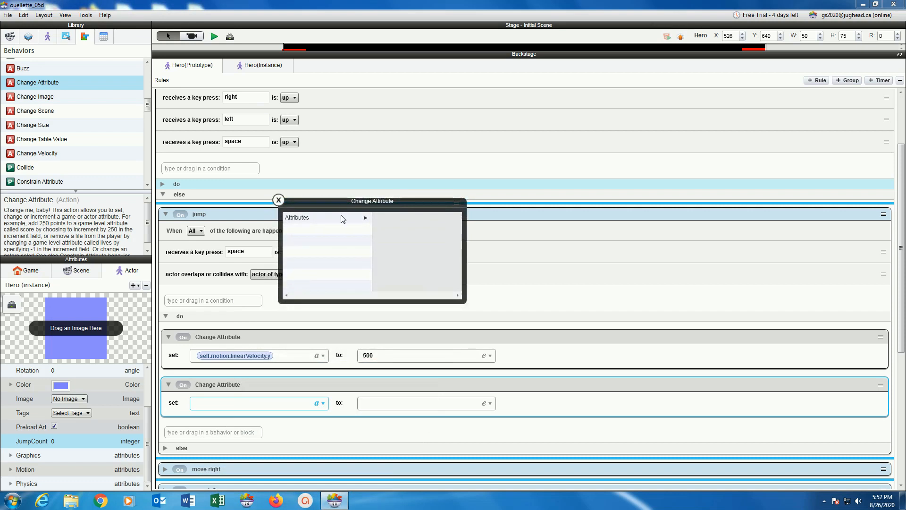
click(340, 215)
click(383, 240)
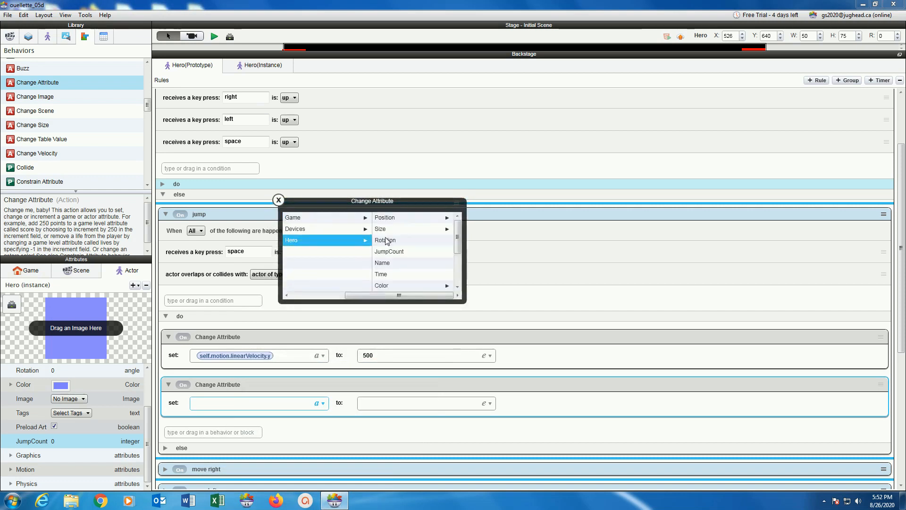
click(392, 251)
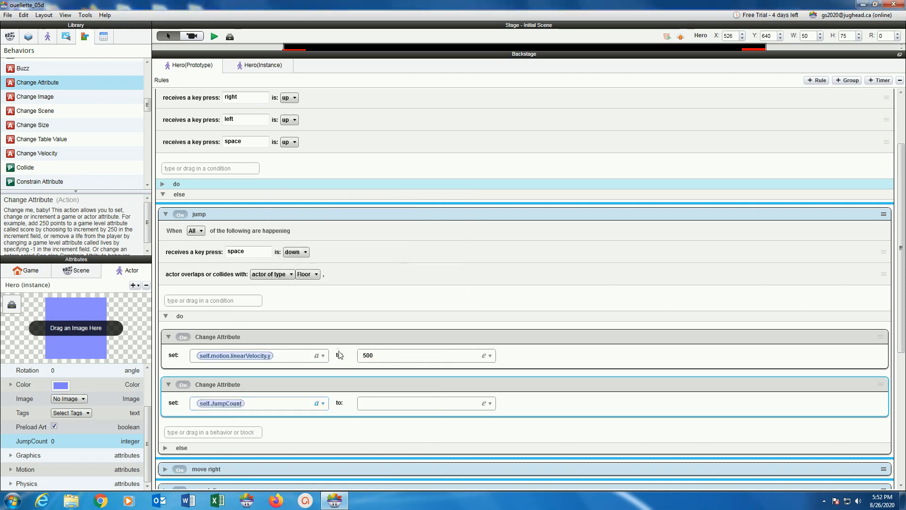
- Make the jump rule's second Change Attribute behavior set JumpCount to the expression self.JumpCount-1
click(371, 404)
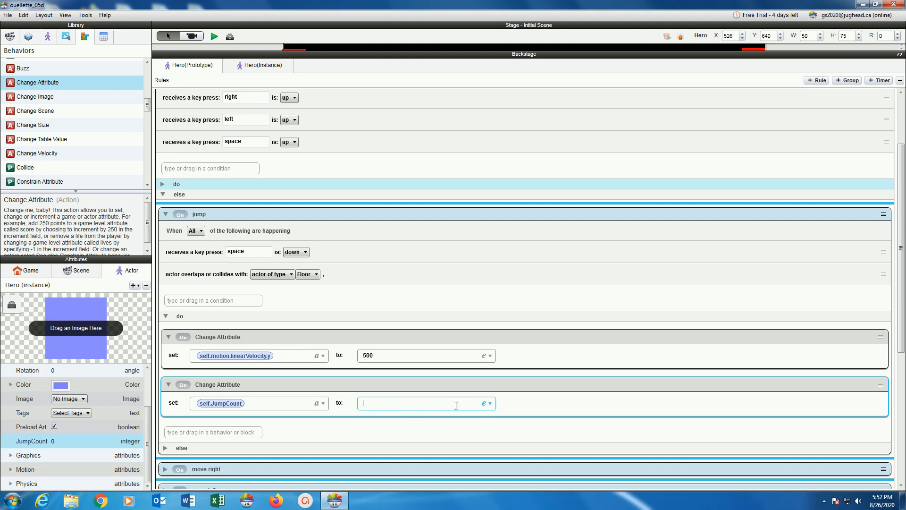
click(489, 404)
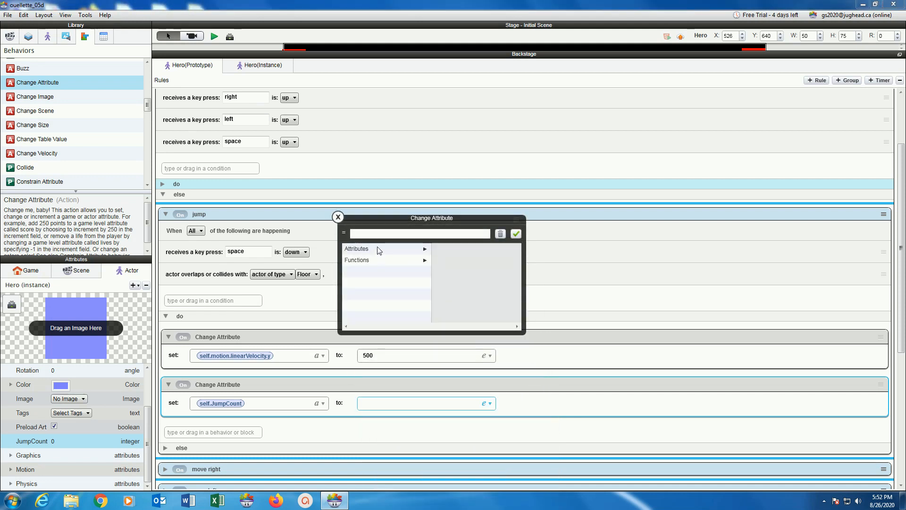
click(381, 248)
click(441, 271)
click(448, 282)
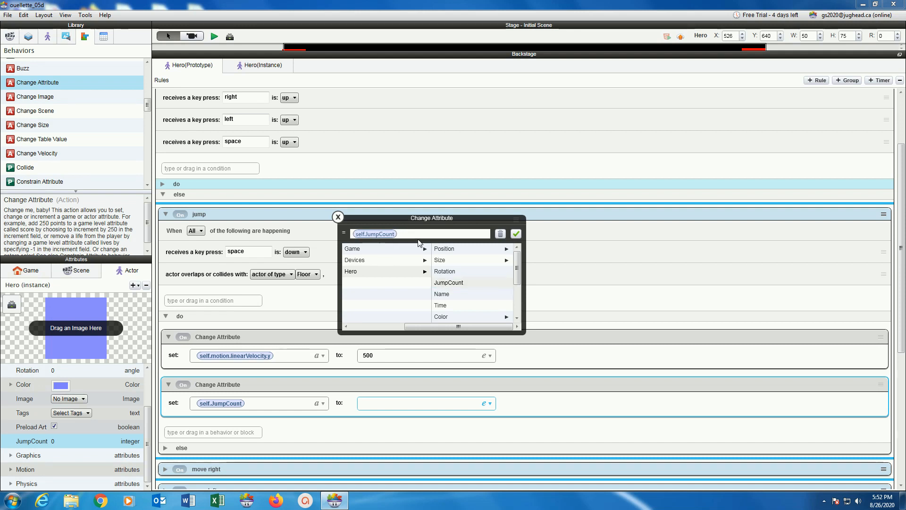
text(-)
key(BackSpace)
key(BackSpace)
key(BackSpace)
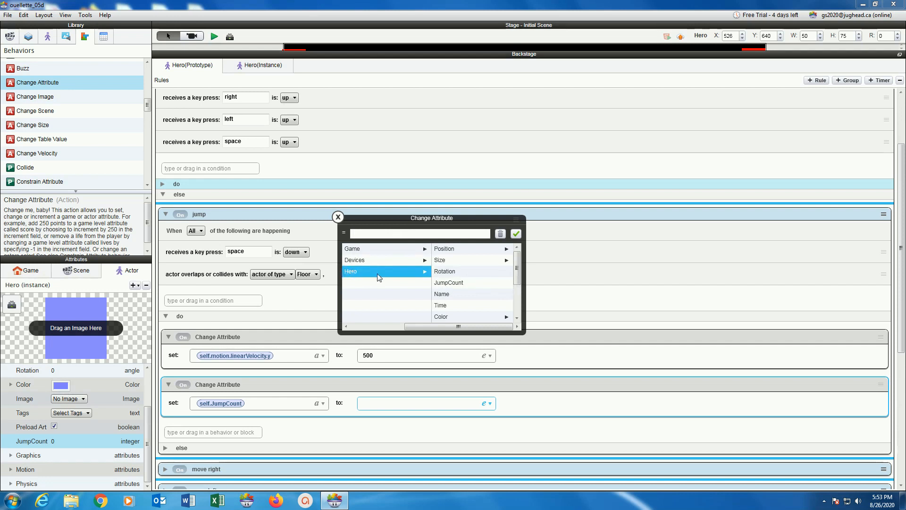
click(438, 282)
click(438, 282)
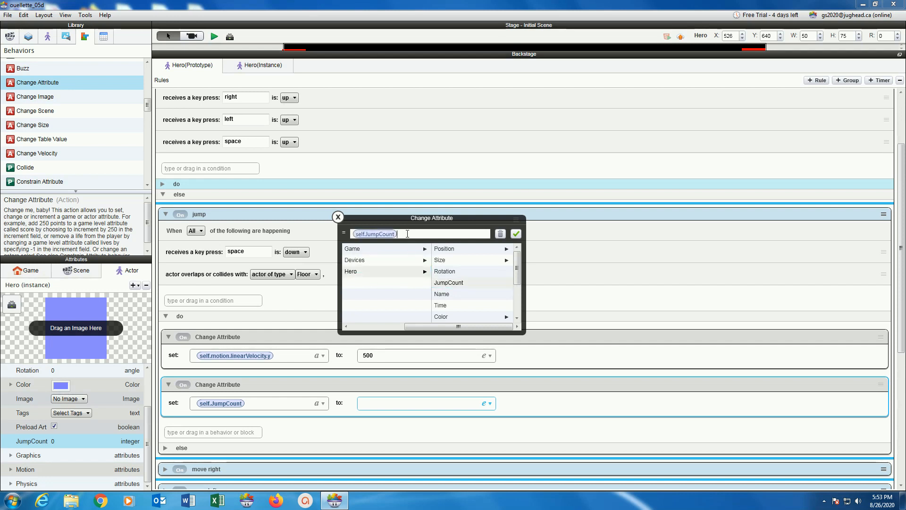
text(-1)
click(516, 233)
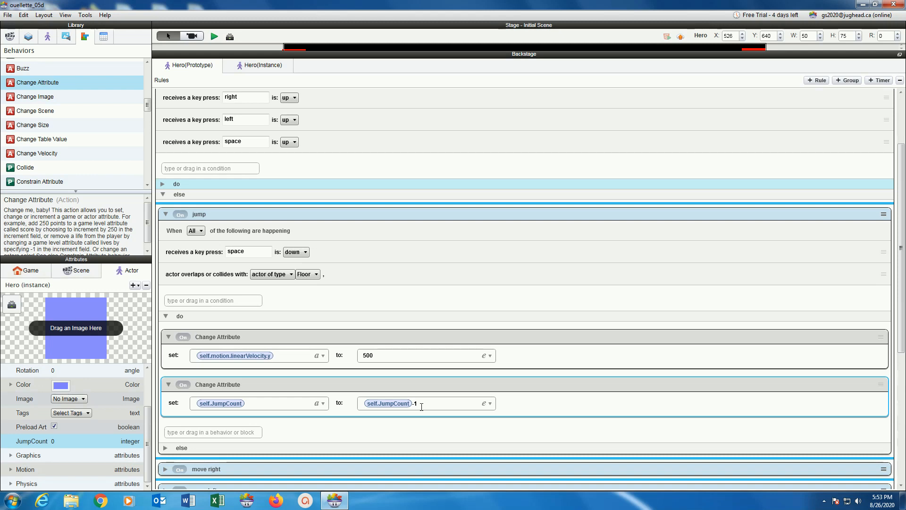
- Replace the jump rule's Floor collision condition with a new Attribute condition
click(342, 280)
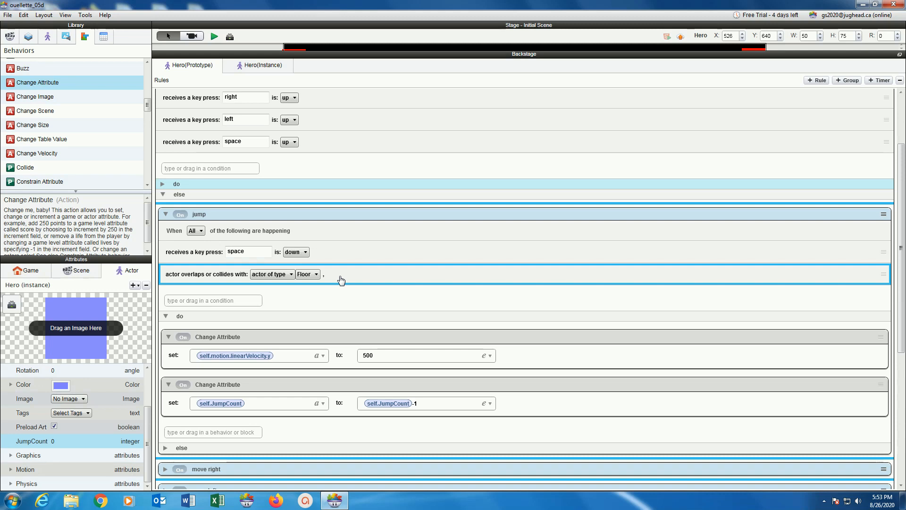
key(Delete)
click(182, 278)
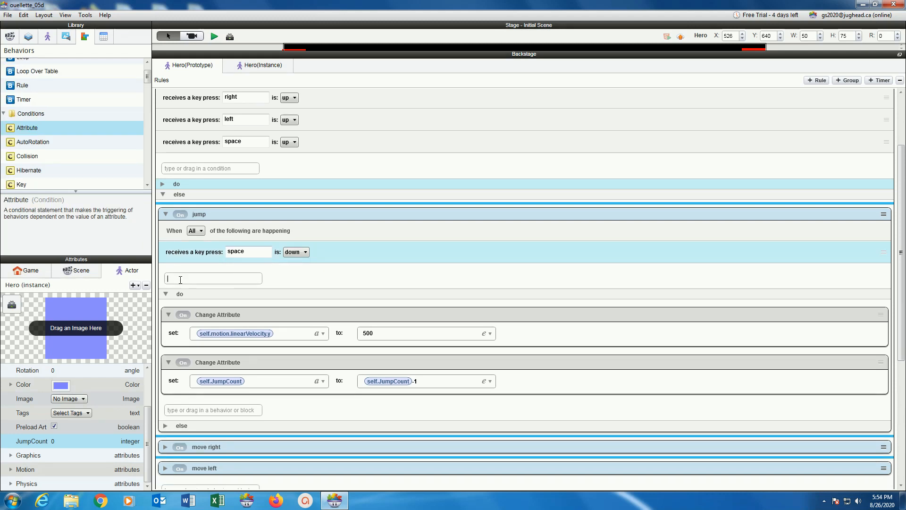
text(A)
click(183, 289)
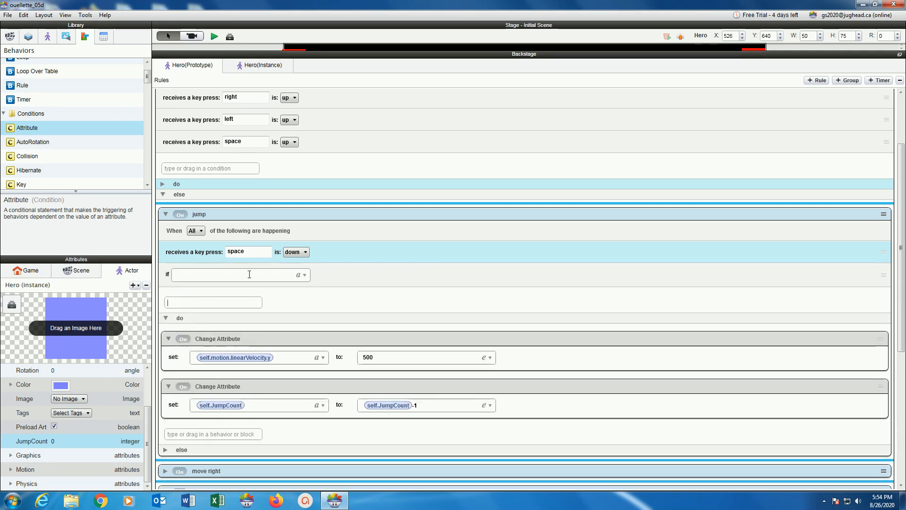
- Make the jump rule's new condition require the Hero's JumpCount to be greater than (>) 0
click(304, 275)
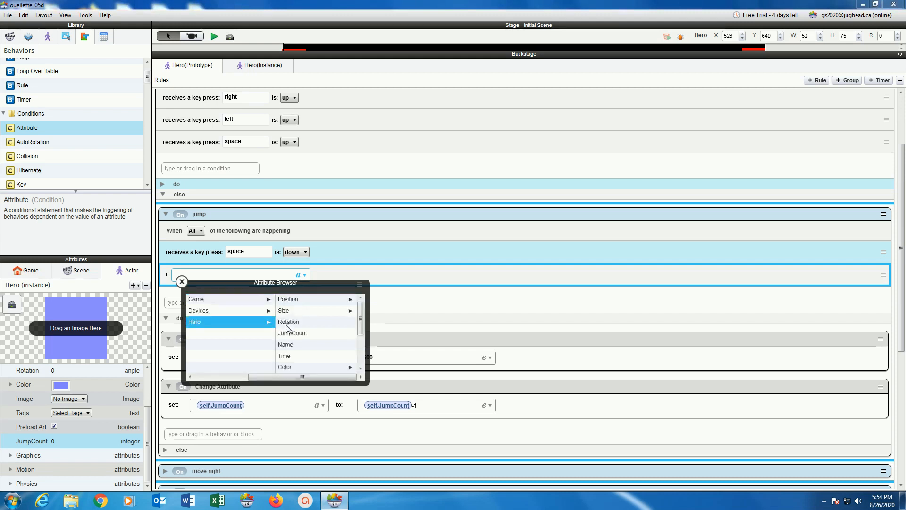
click(287, 332)
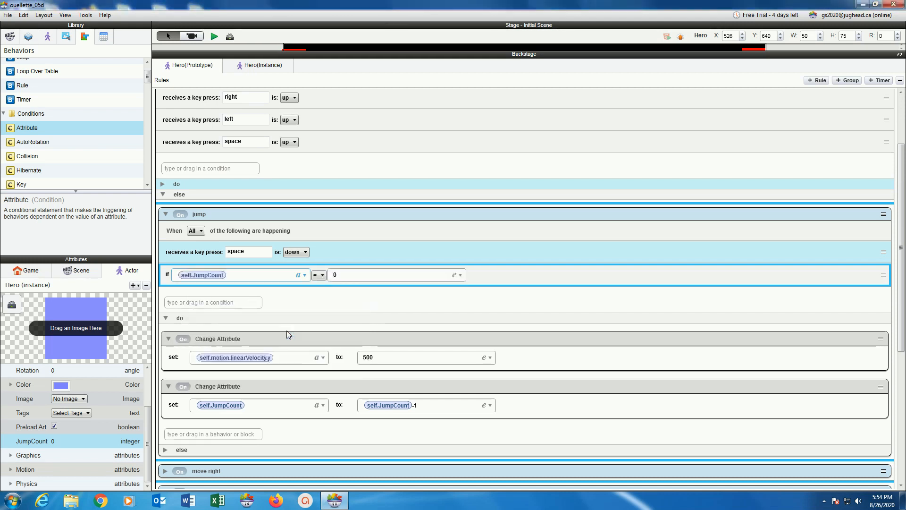
click(323, 278)
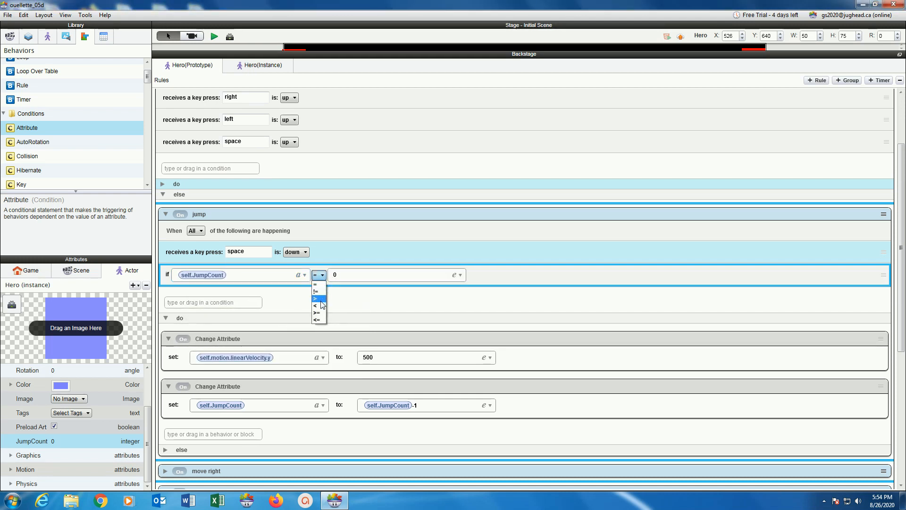
click(321, 299)
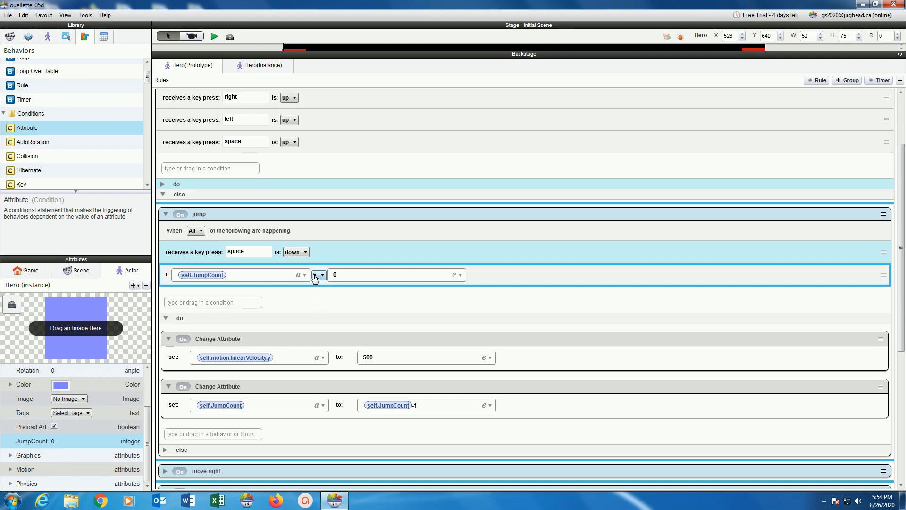
click(369, 277)
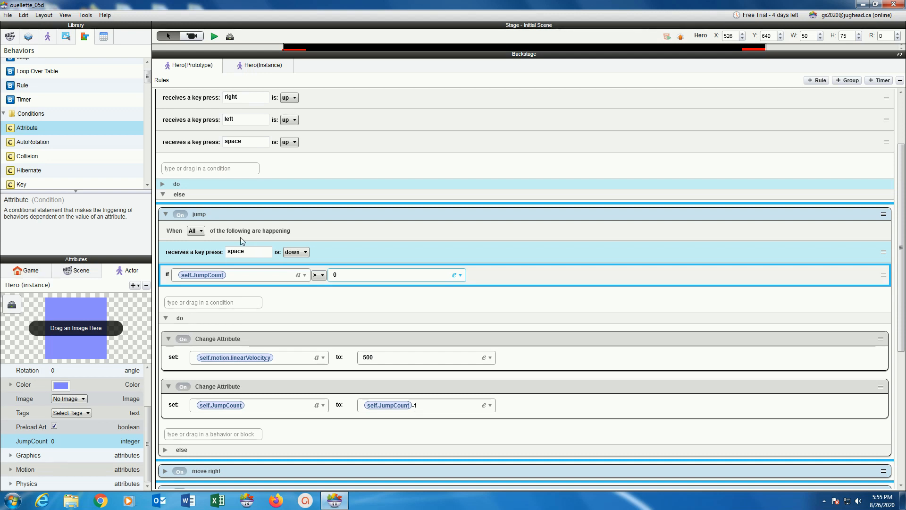
- Collapse the jump rule and save the project
click(166, 215)
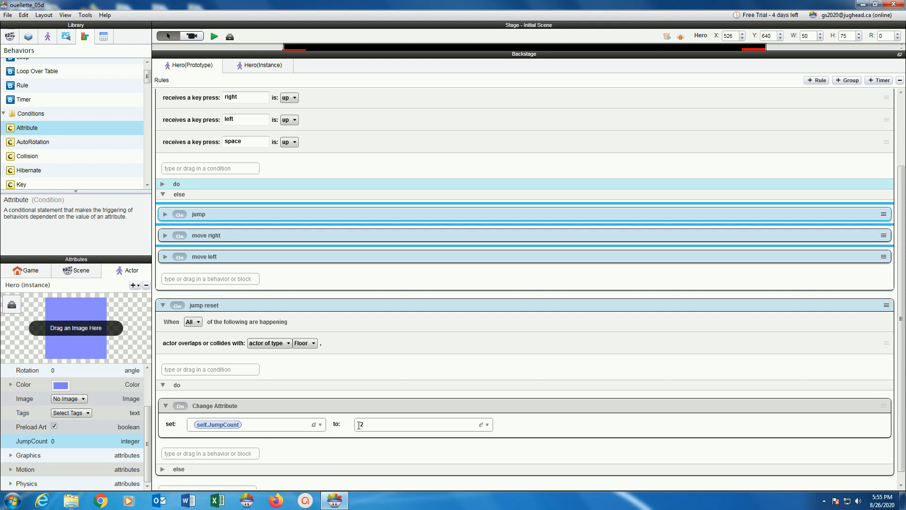
click(8, 15)
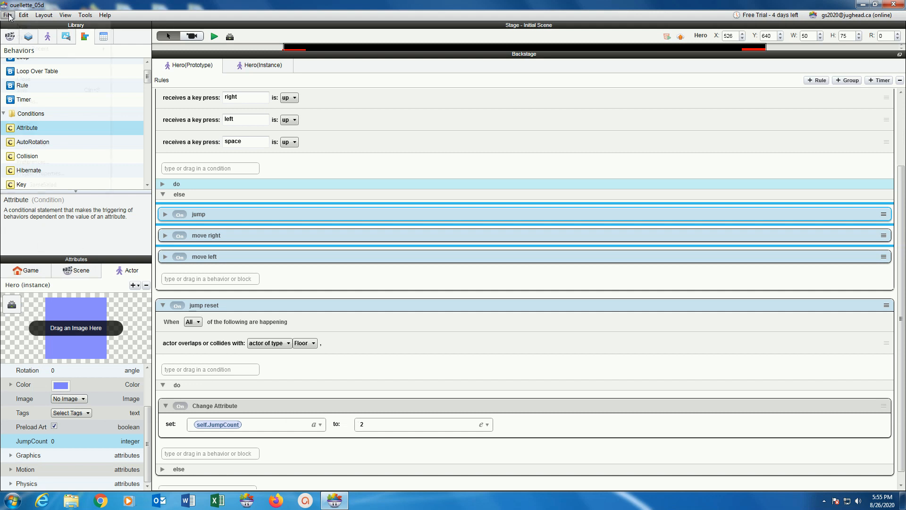
click(24, 90)
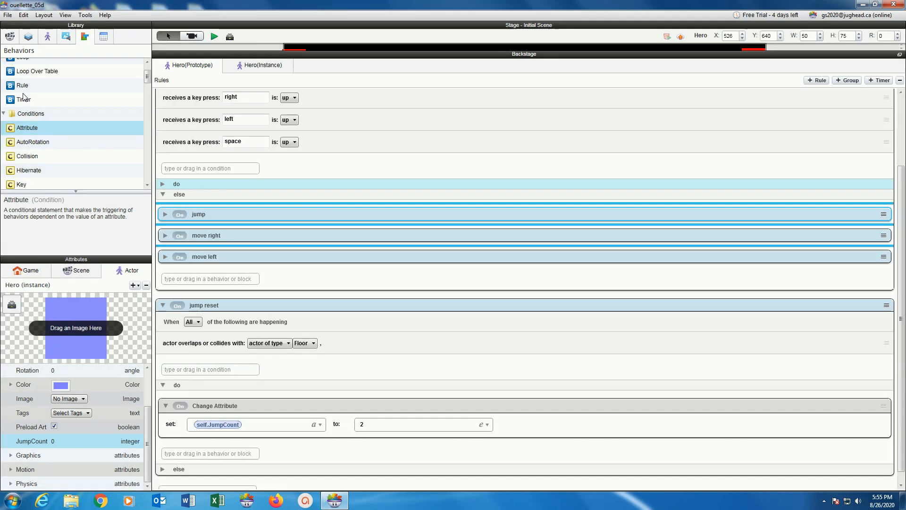
- Preview the game and test running the Hero left and right along the ground and jumping from it
click(214, 37)
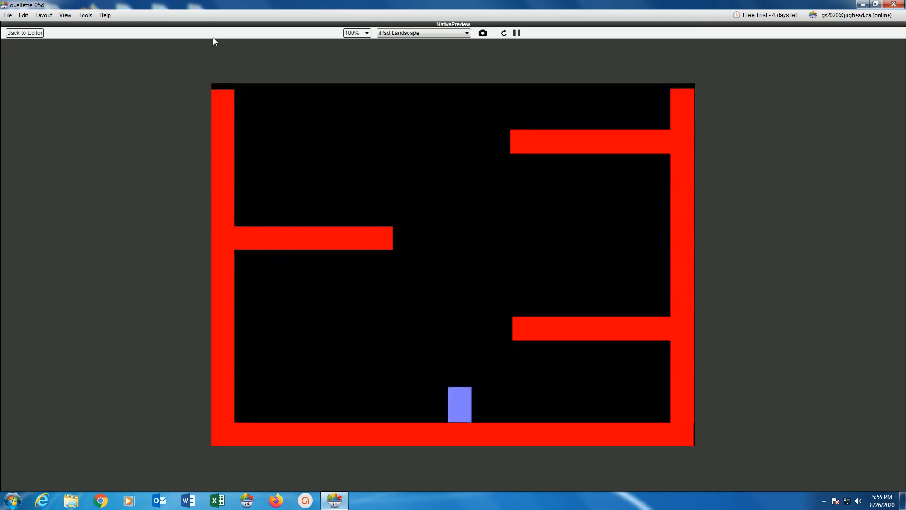
key(Left)
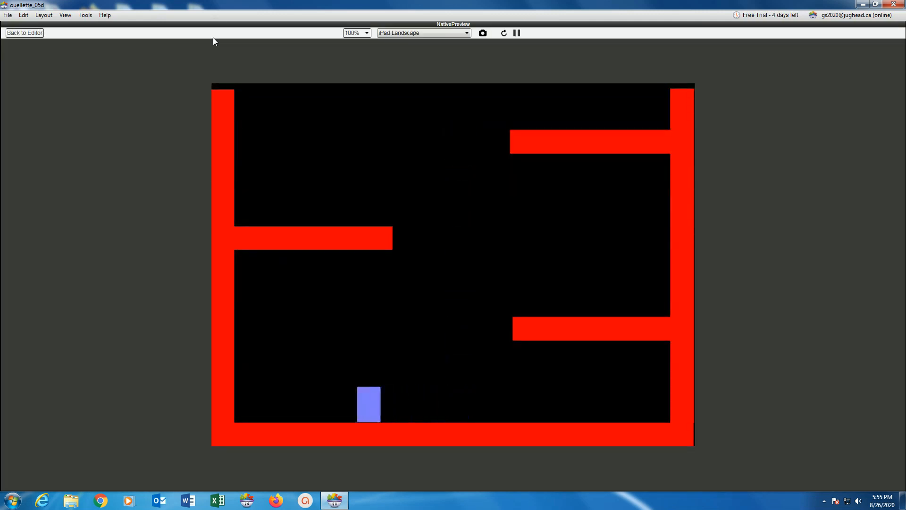
key(Right)
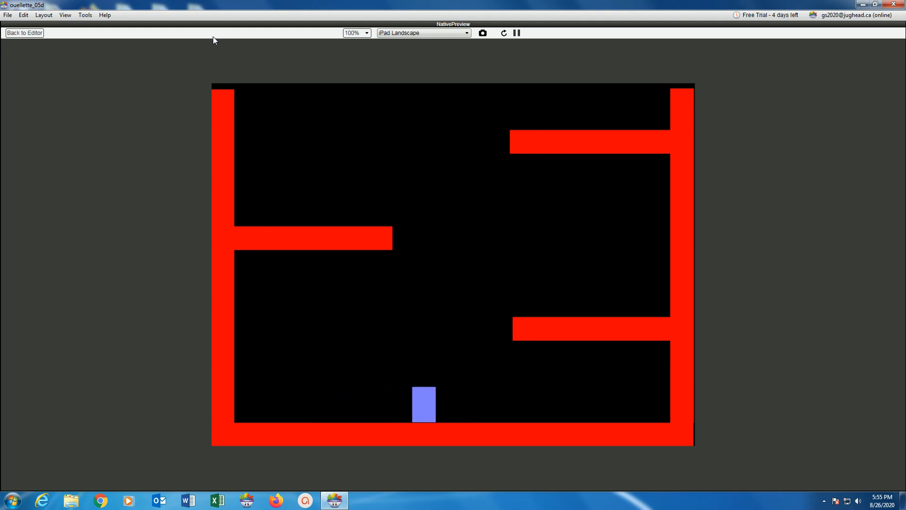
key(Left)
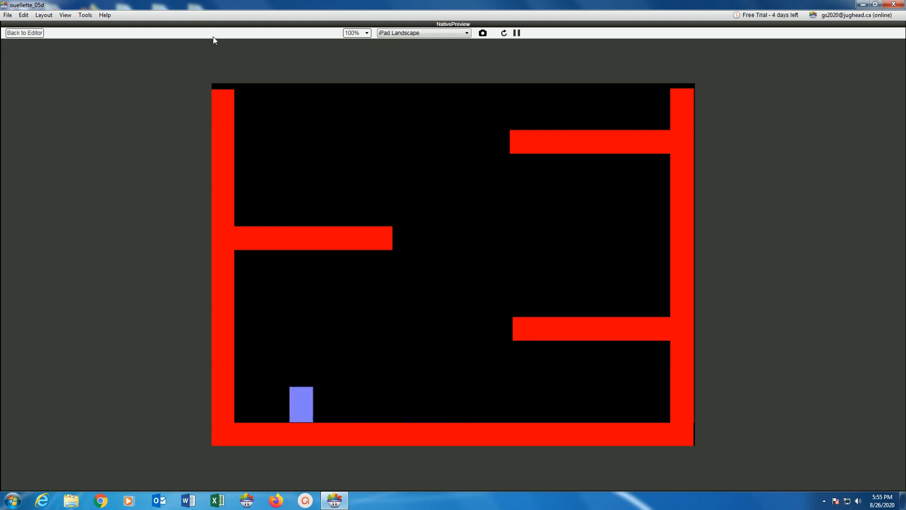
key(Right)
key(Left)
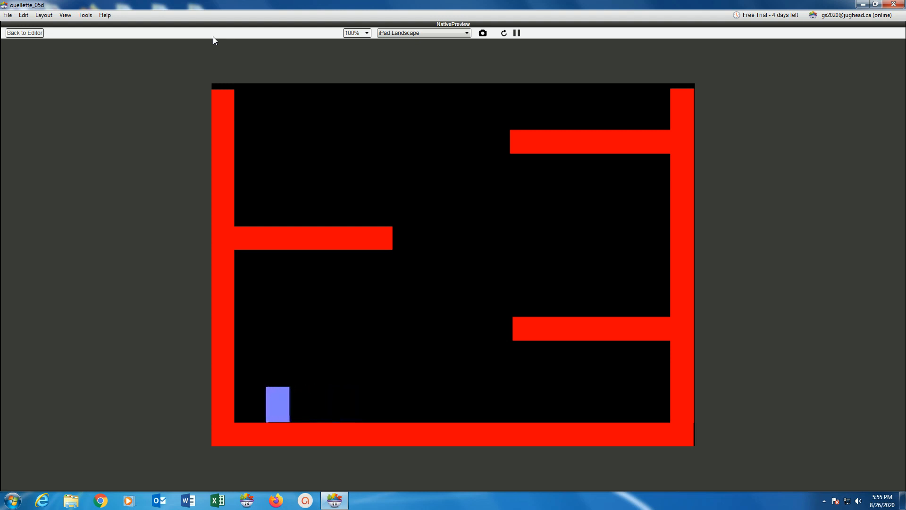
key(Right)
key(Right)
key(Up)
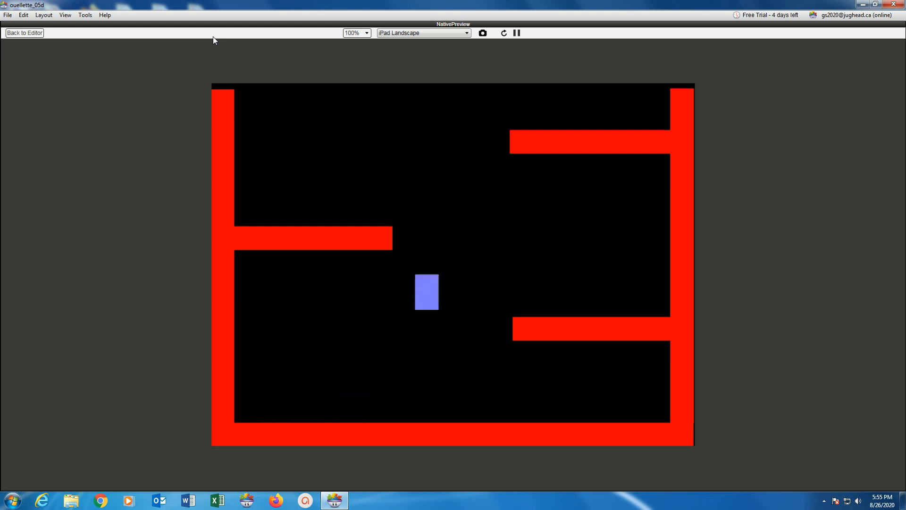
key(Left)
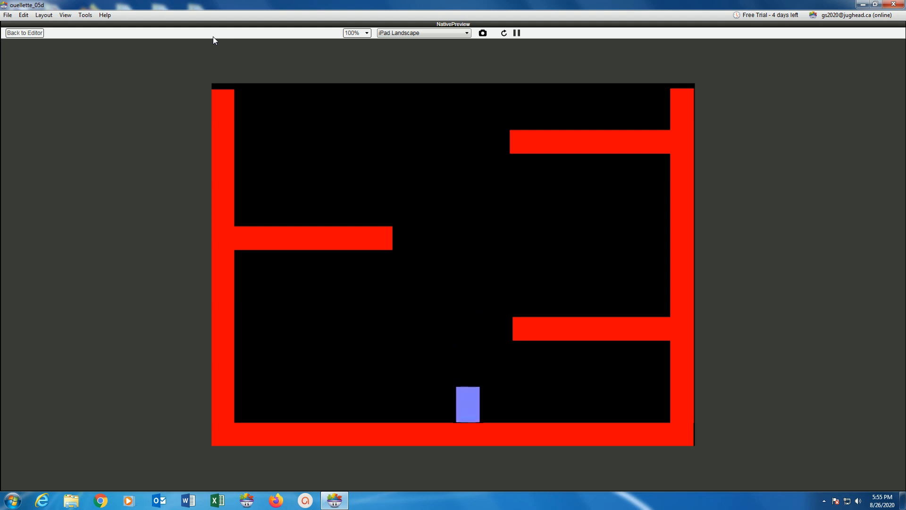
key(Up)
key(Up)
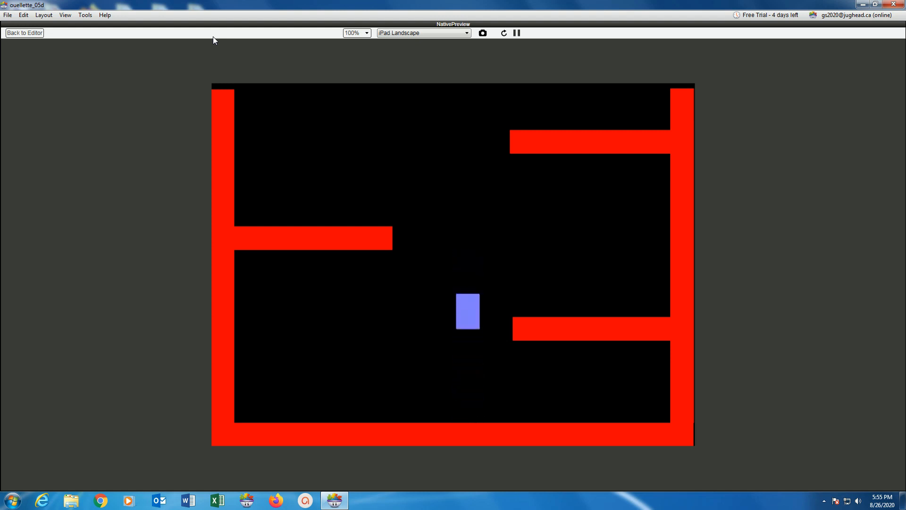
key(Left)
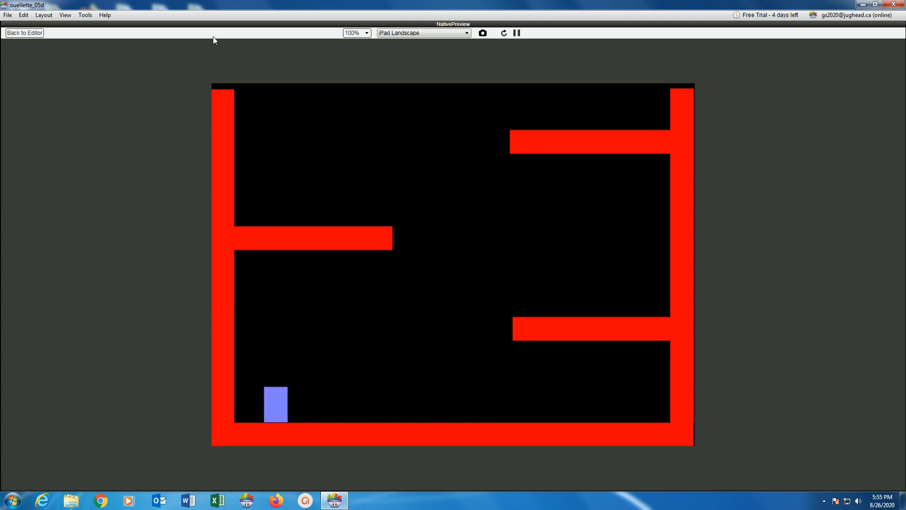
key(Right)
key(Left)
key(Left)
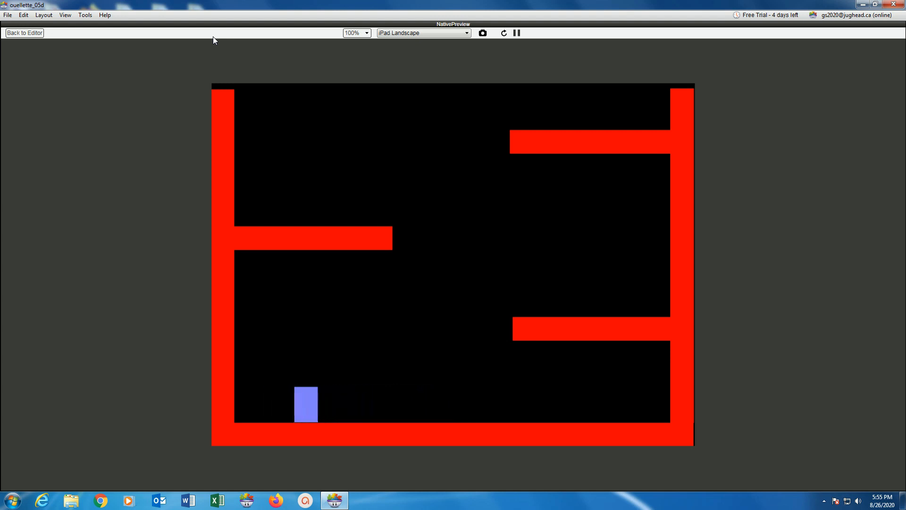
key(Right)
key(Right)
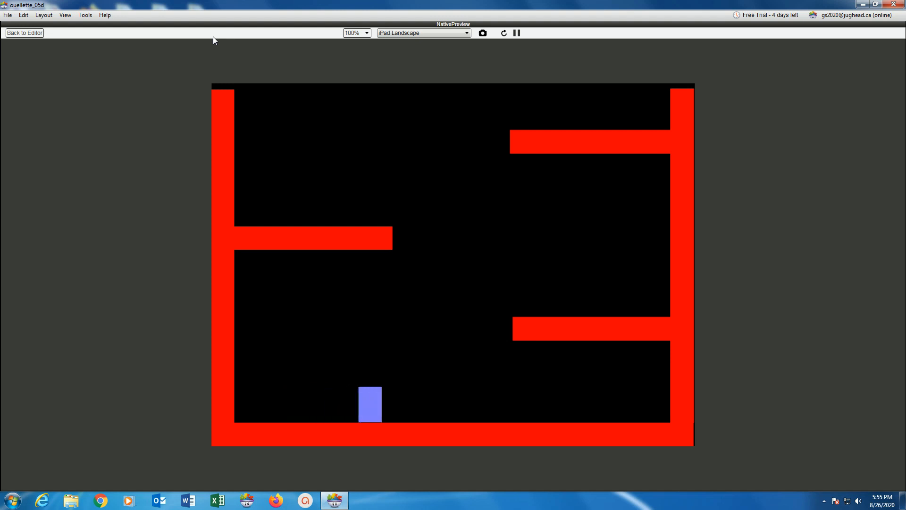
key(Left)
key(Right)
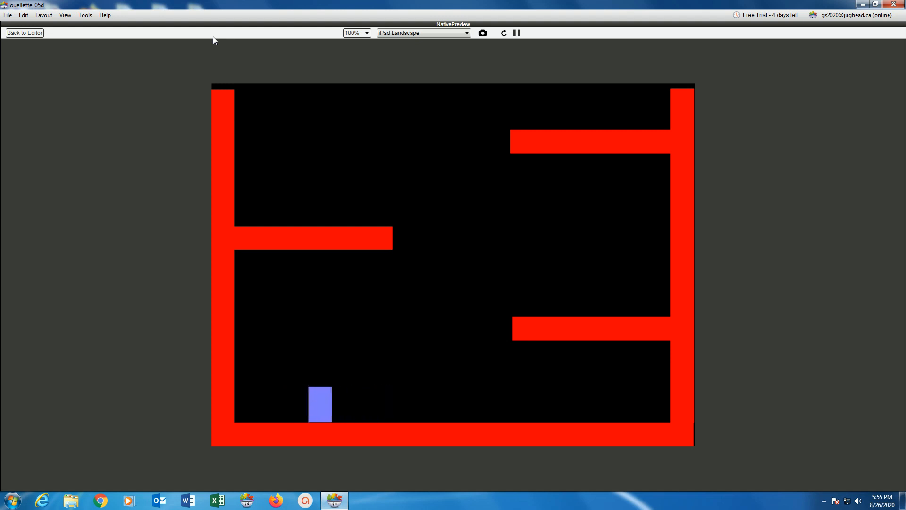
key(Left)
key(Right)
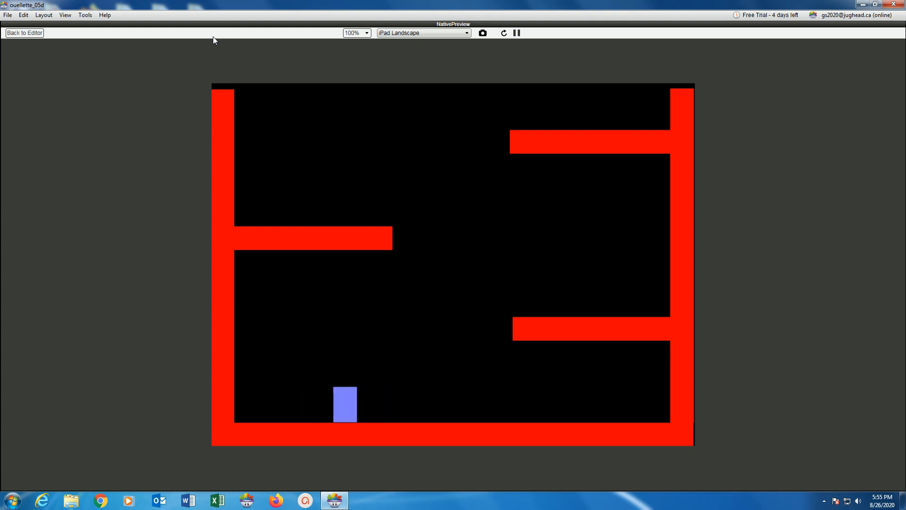
key(Left)
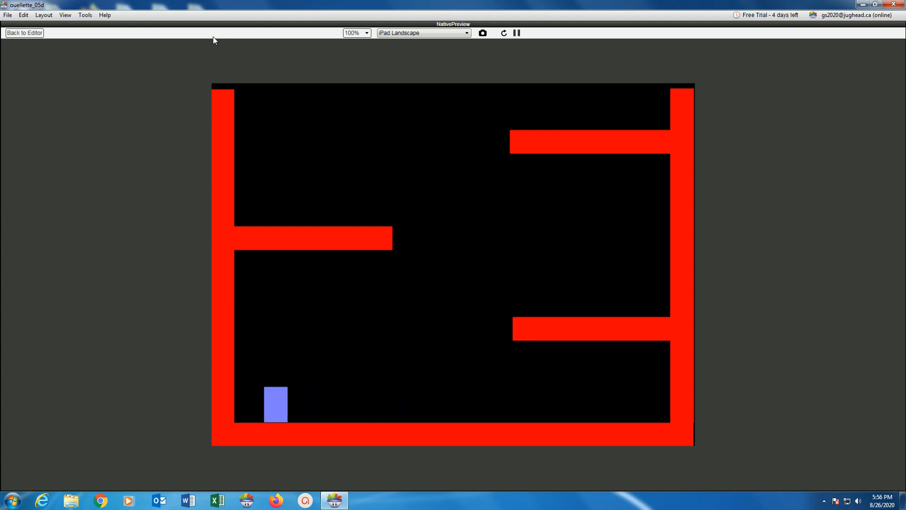
- Test jumping the Hero from the ground up the platforms, alternating between the right and left sides
key(Right)
key(Up)
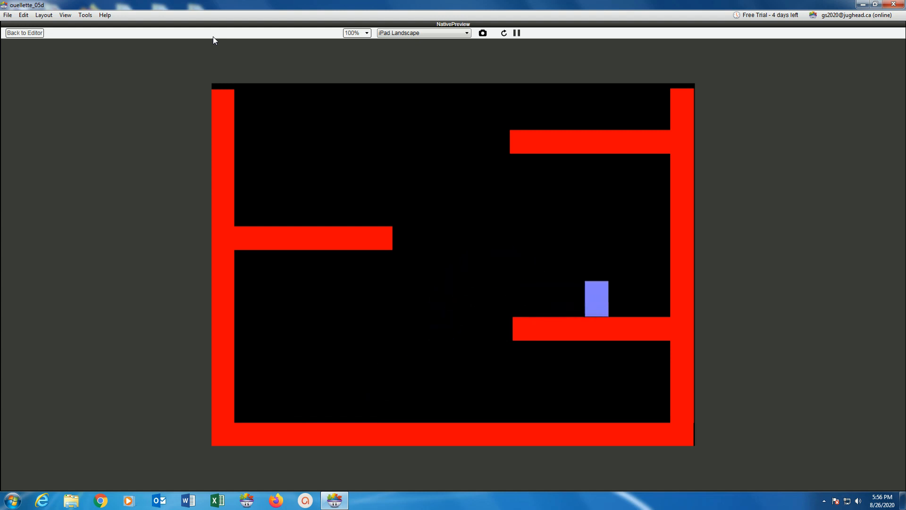
key(Left)
key(Up)
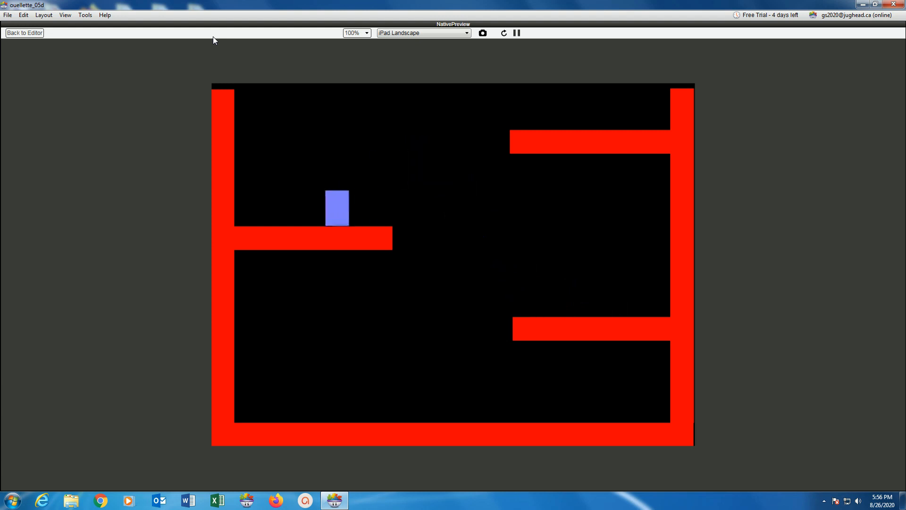
key(Right)
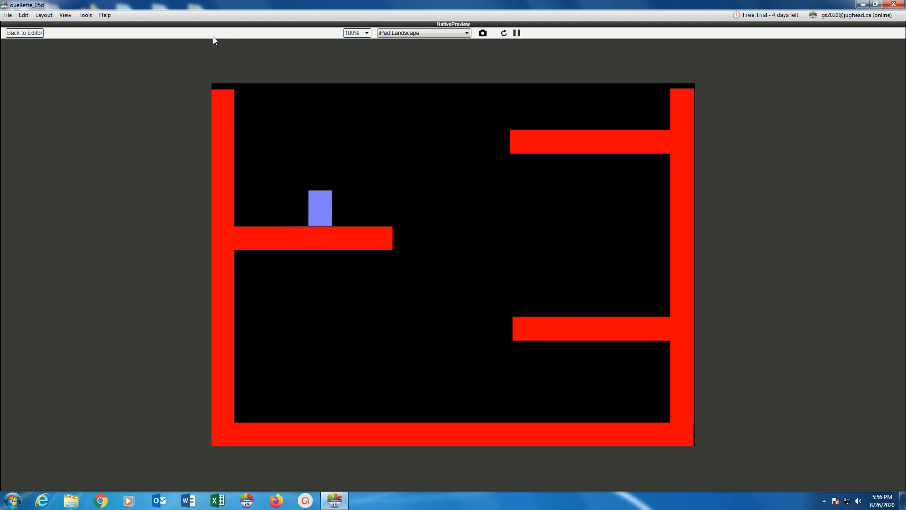
key(Up)
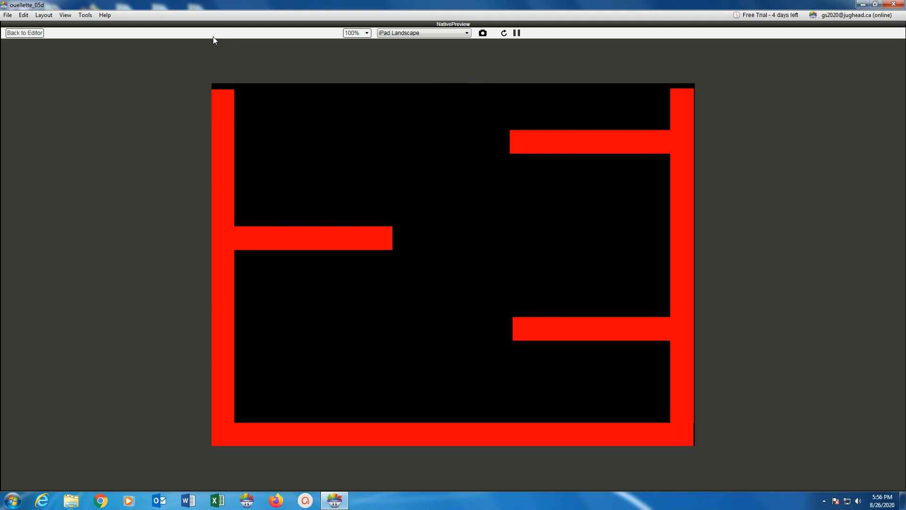
key(Left)
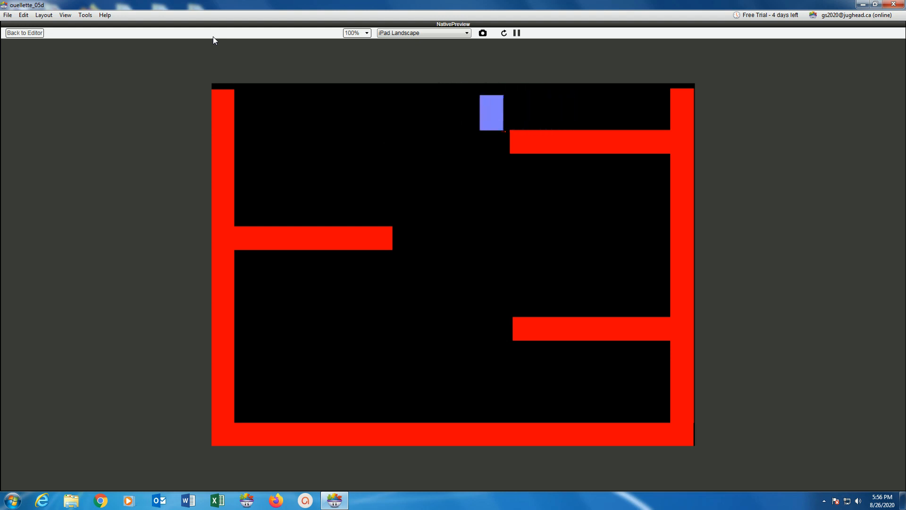